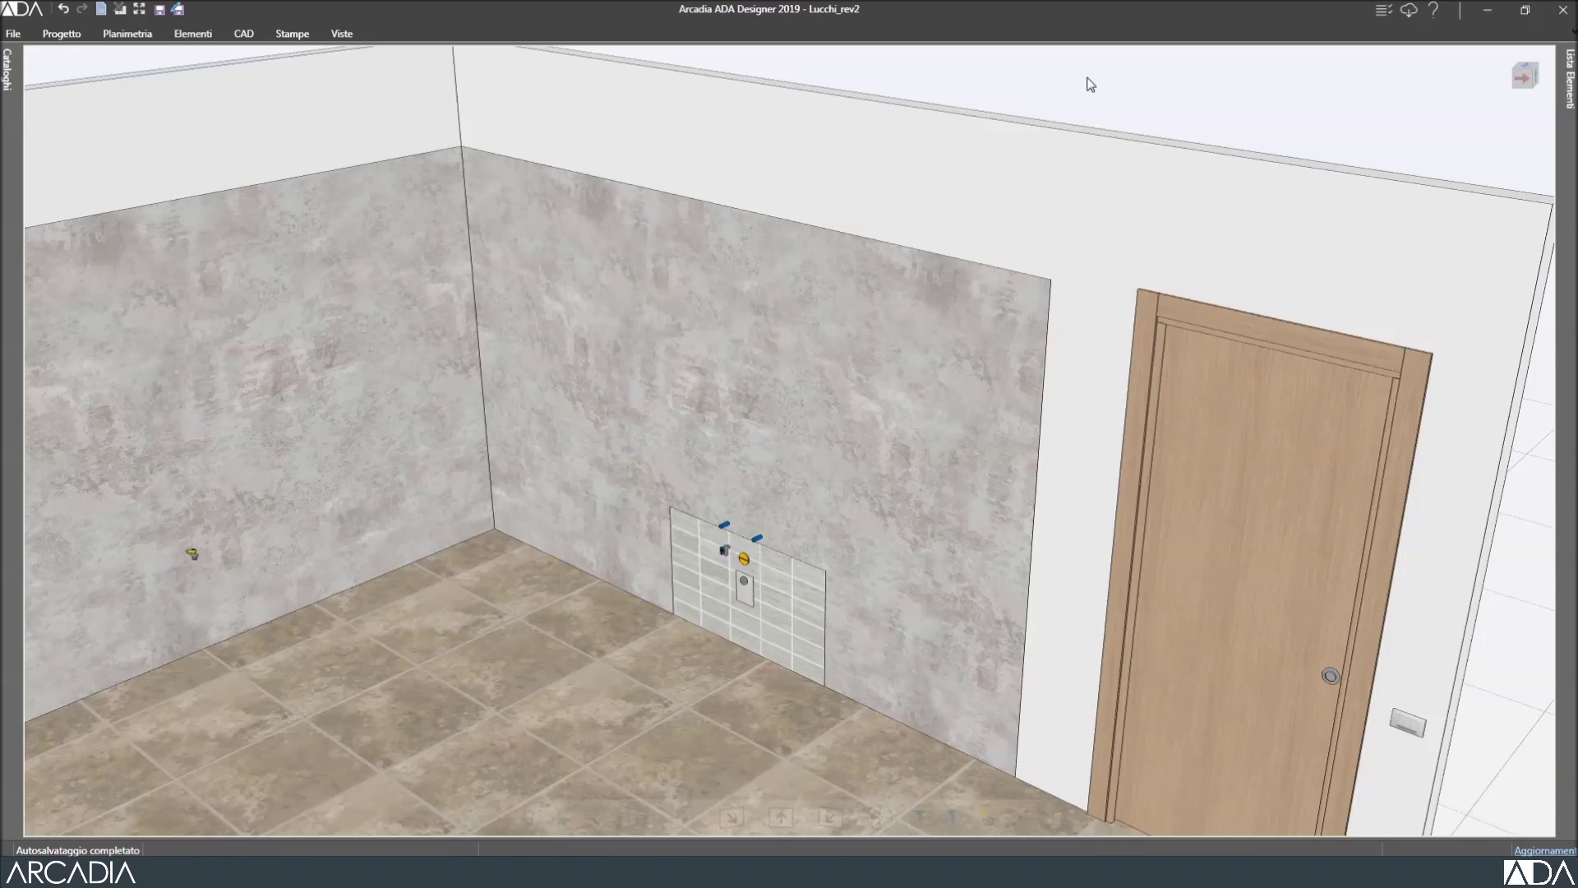
Add an Anta Sx Dispensa/cott. corner base unit to the wall that holds the door.
left_click(1001, 170)
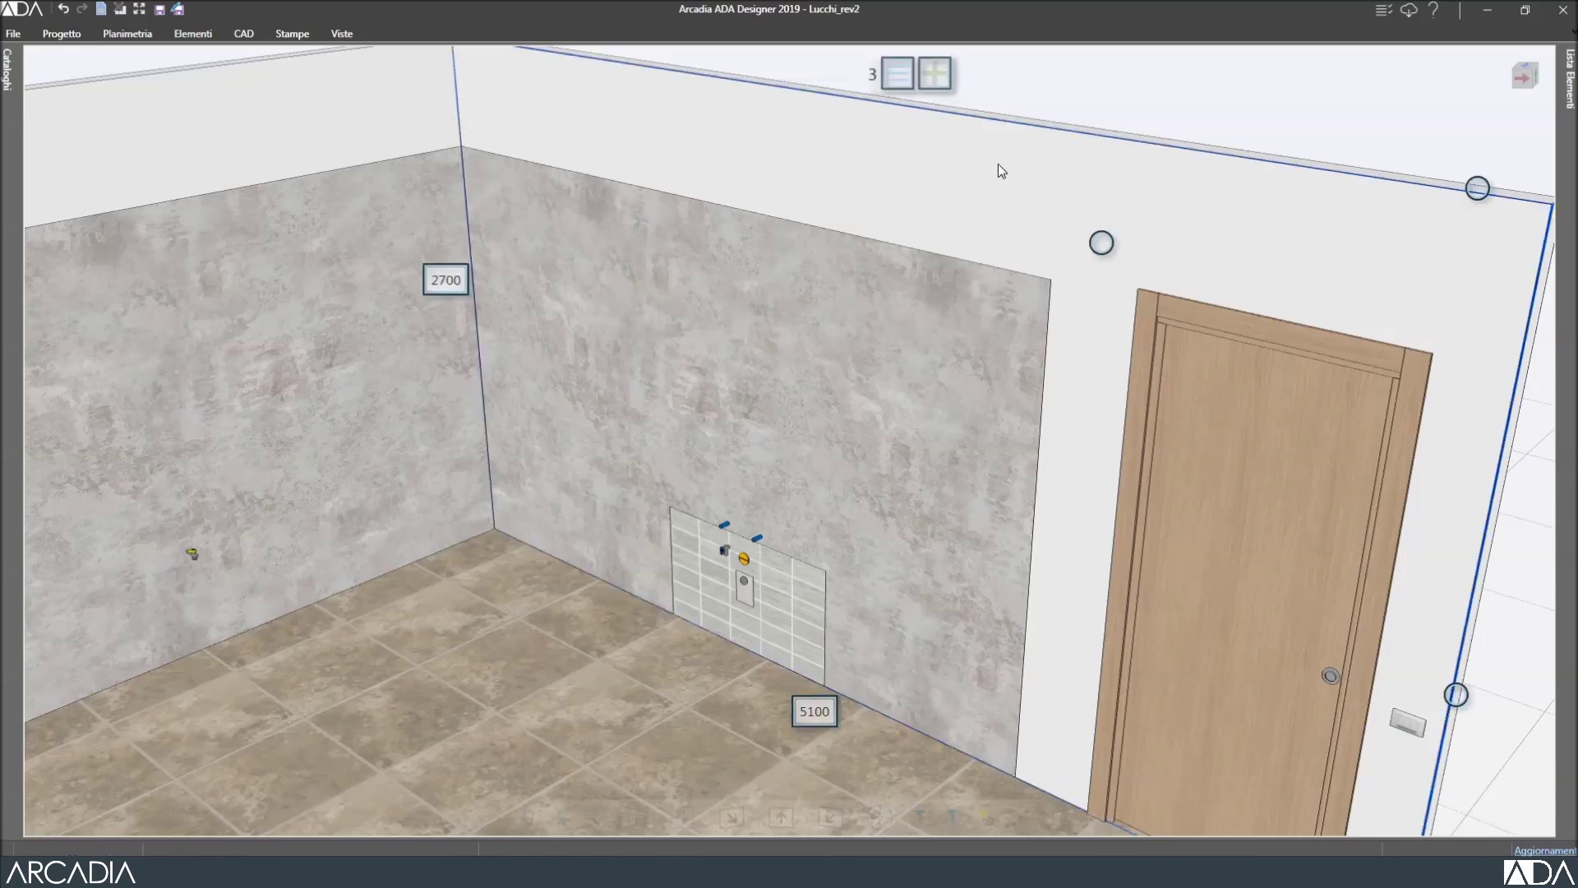
left_click(935, 78)
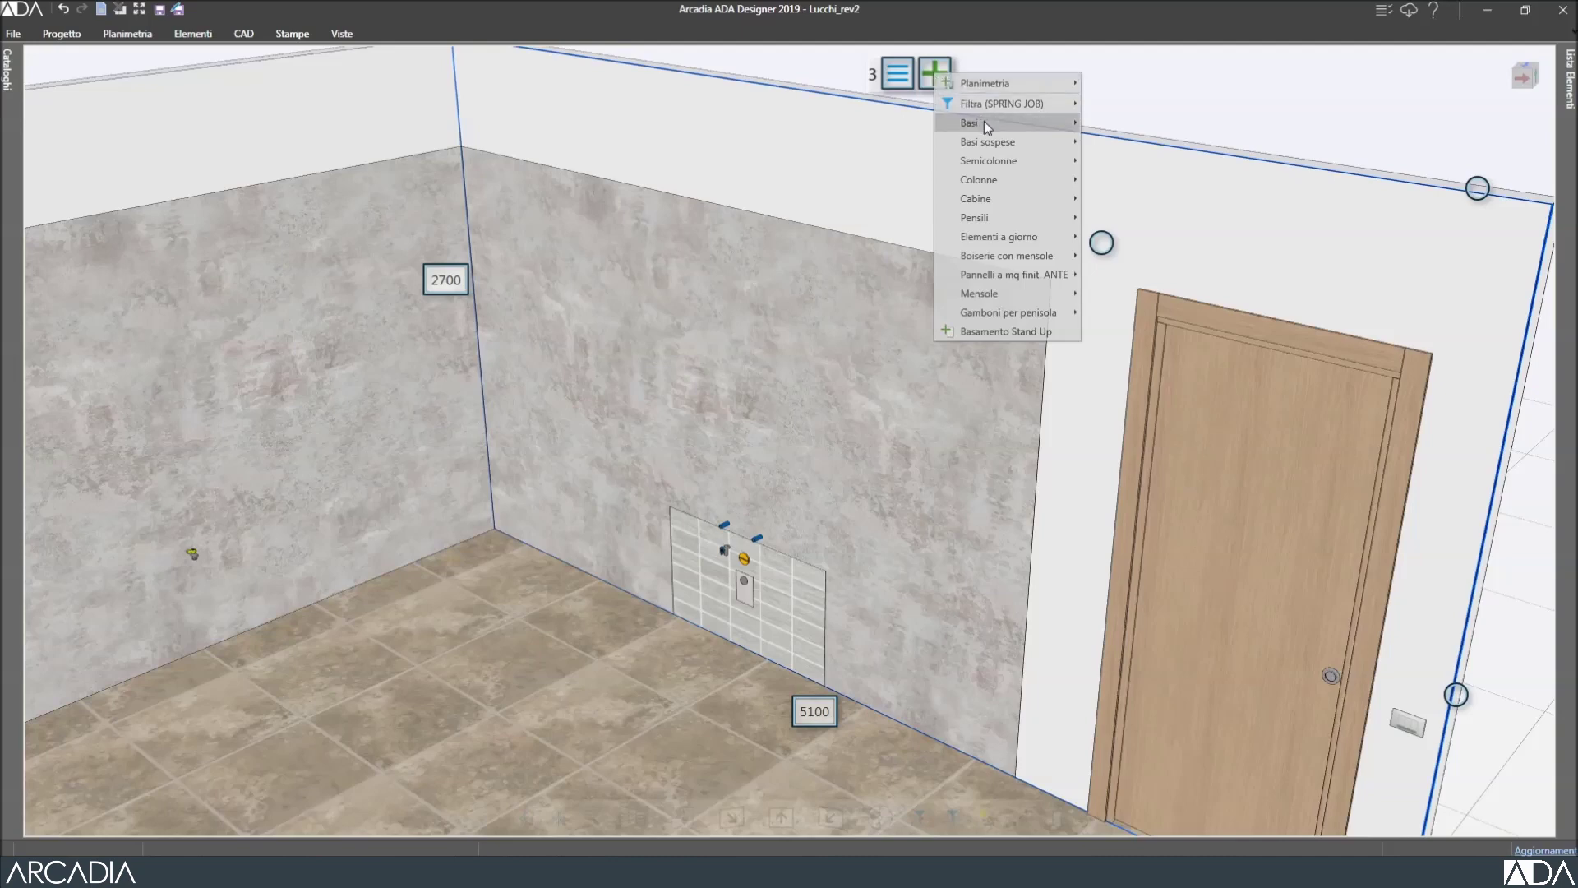
mouse_move(985, 124)
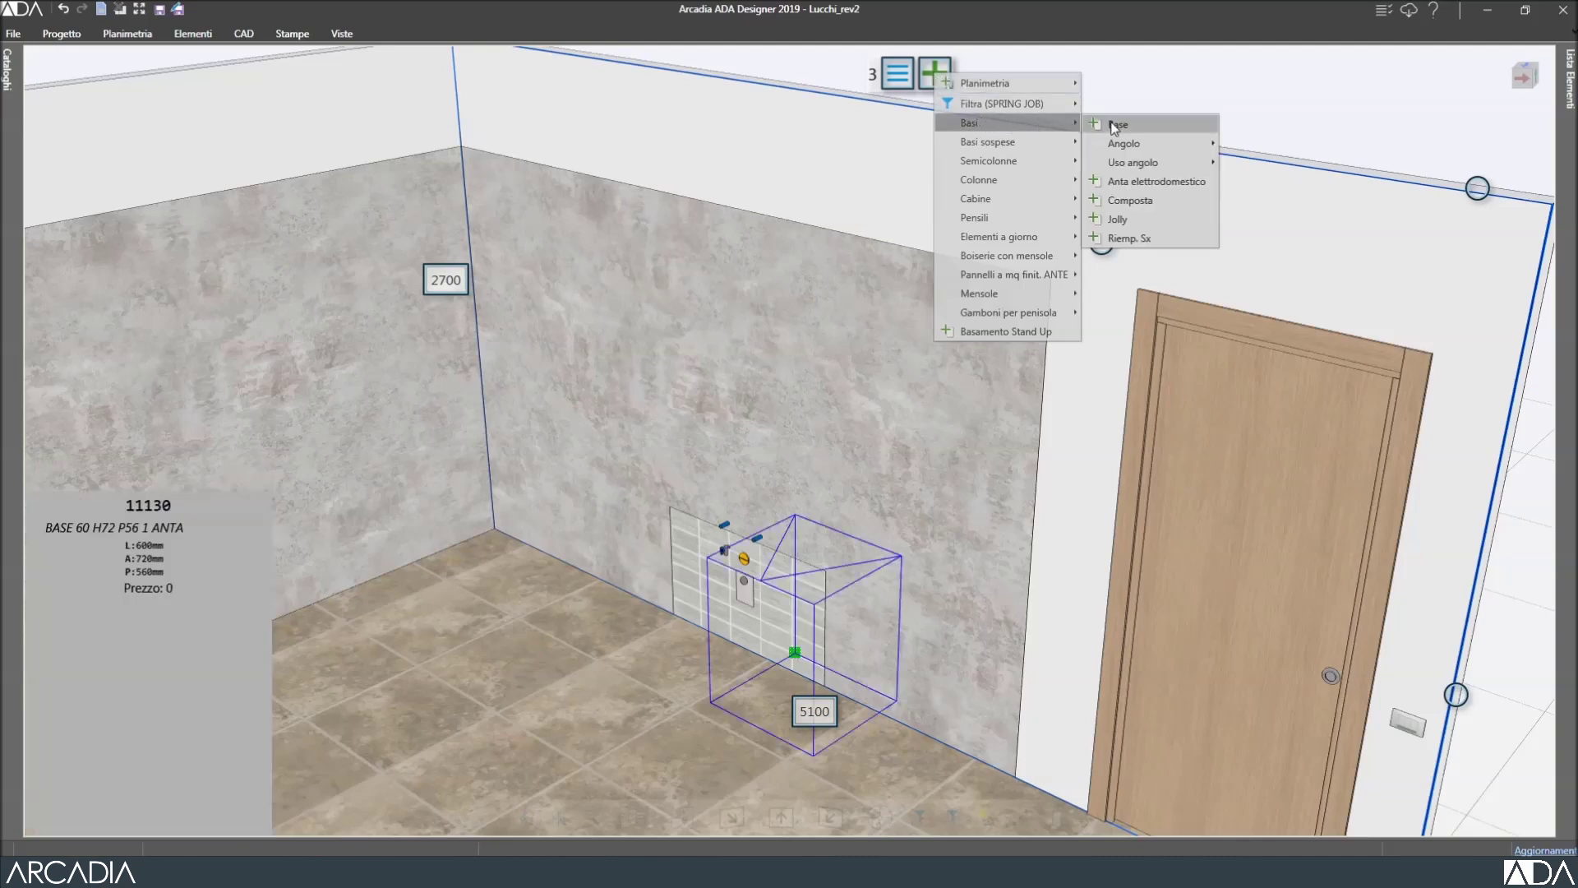
mouse_move(1151, 150)
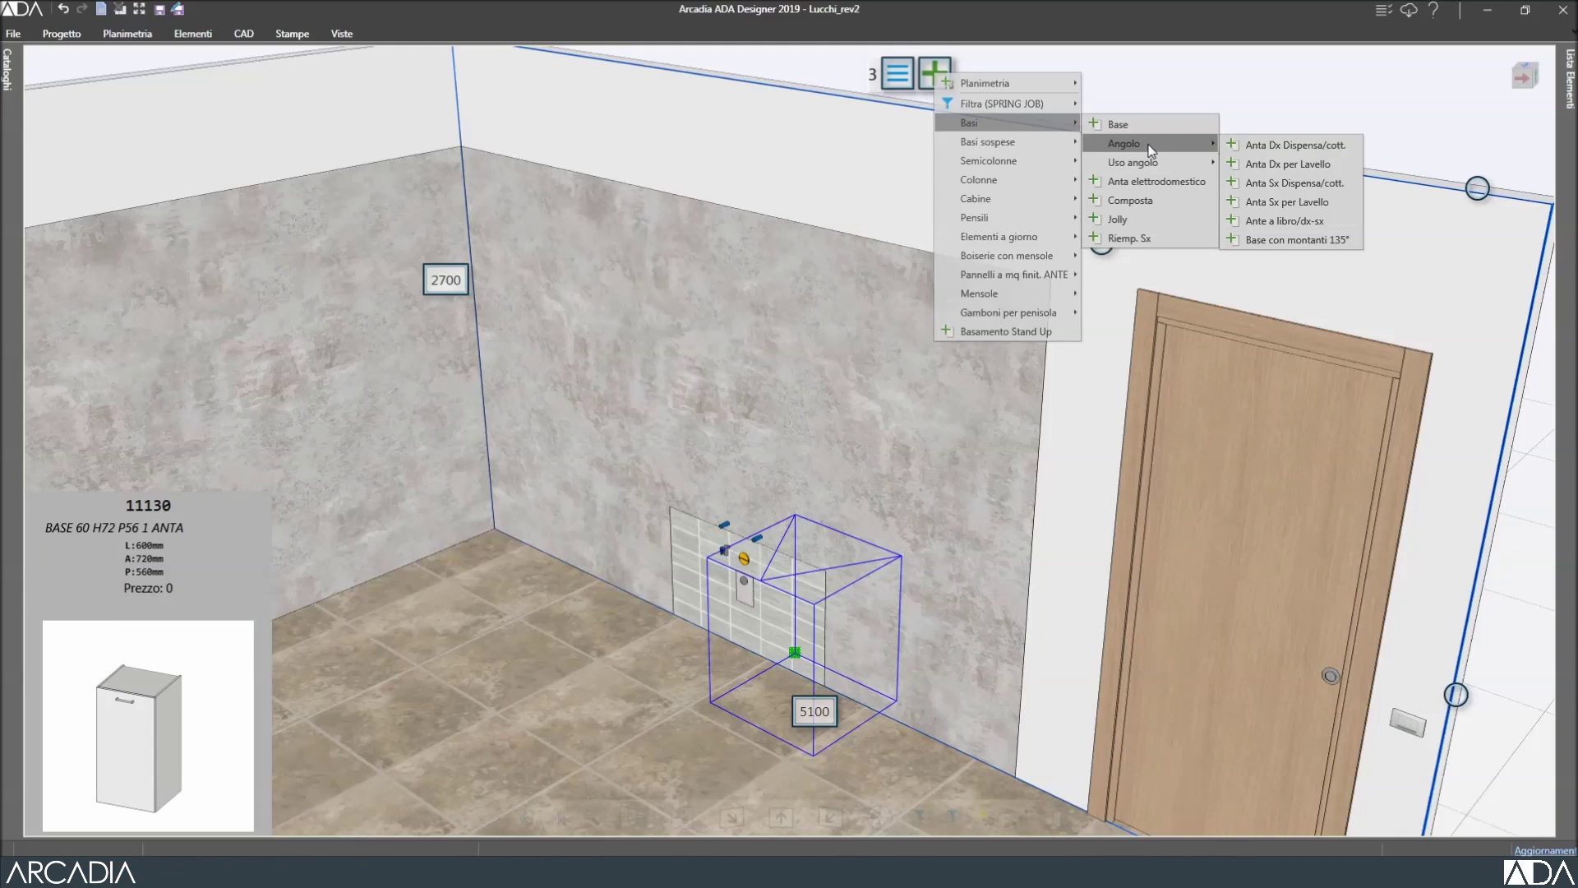
left_click(1286, 185)
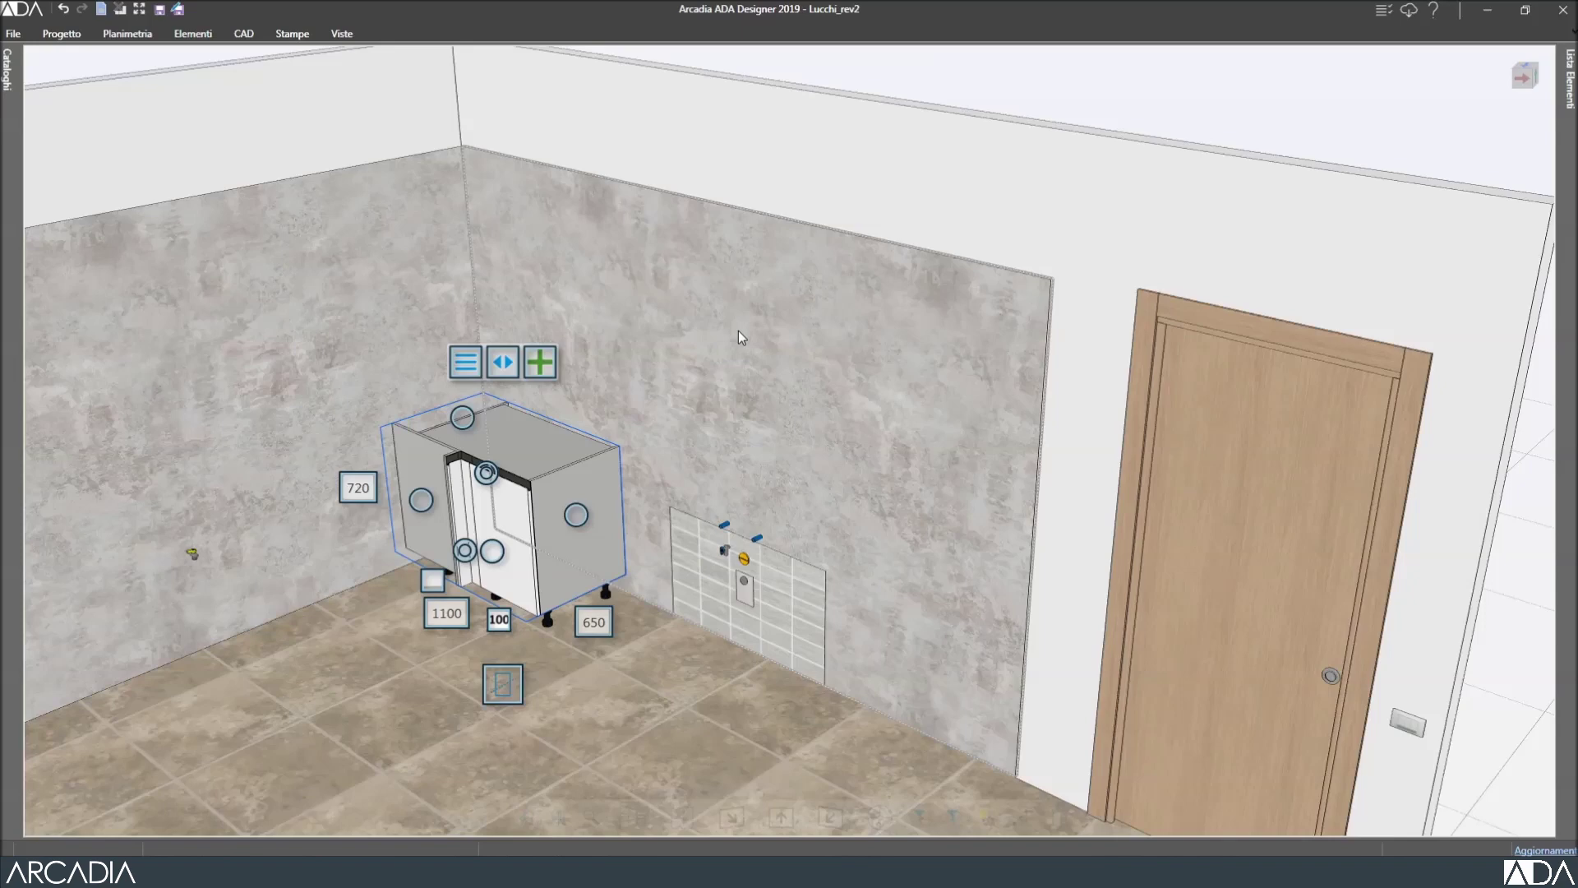
Add a standard base unit to the right side of the corner unit with the hinge direction set to SINISTRA.
left_click(540, 368)
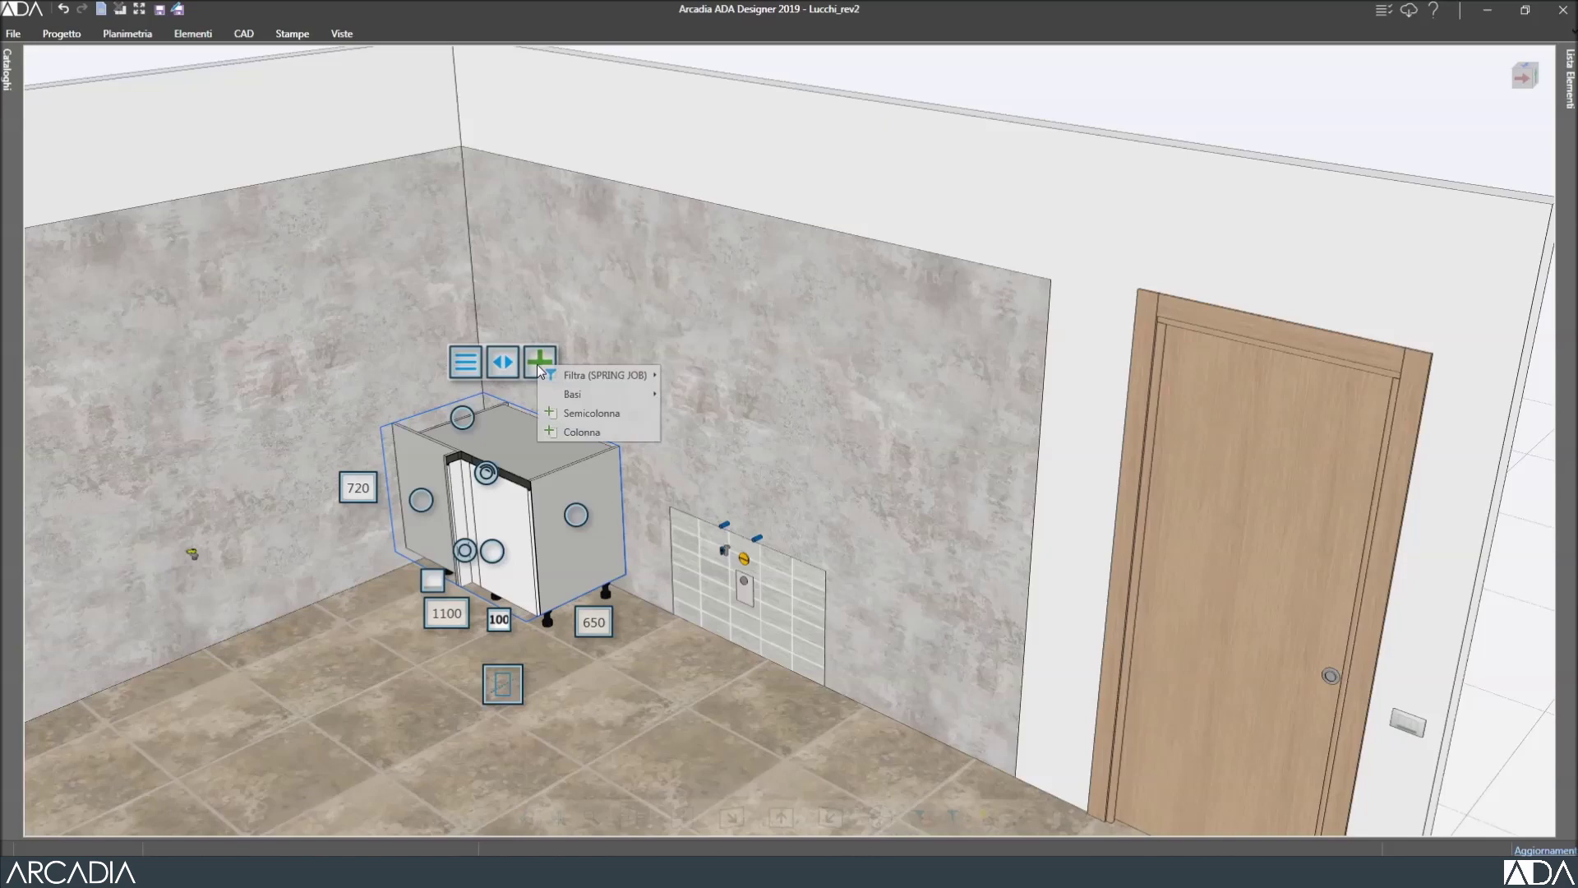
mouse_move(572, 398)
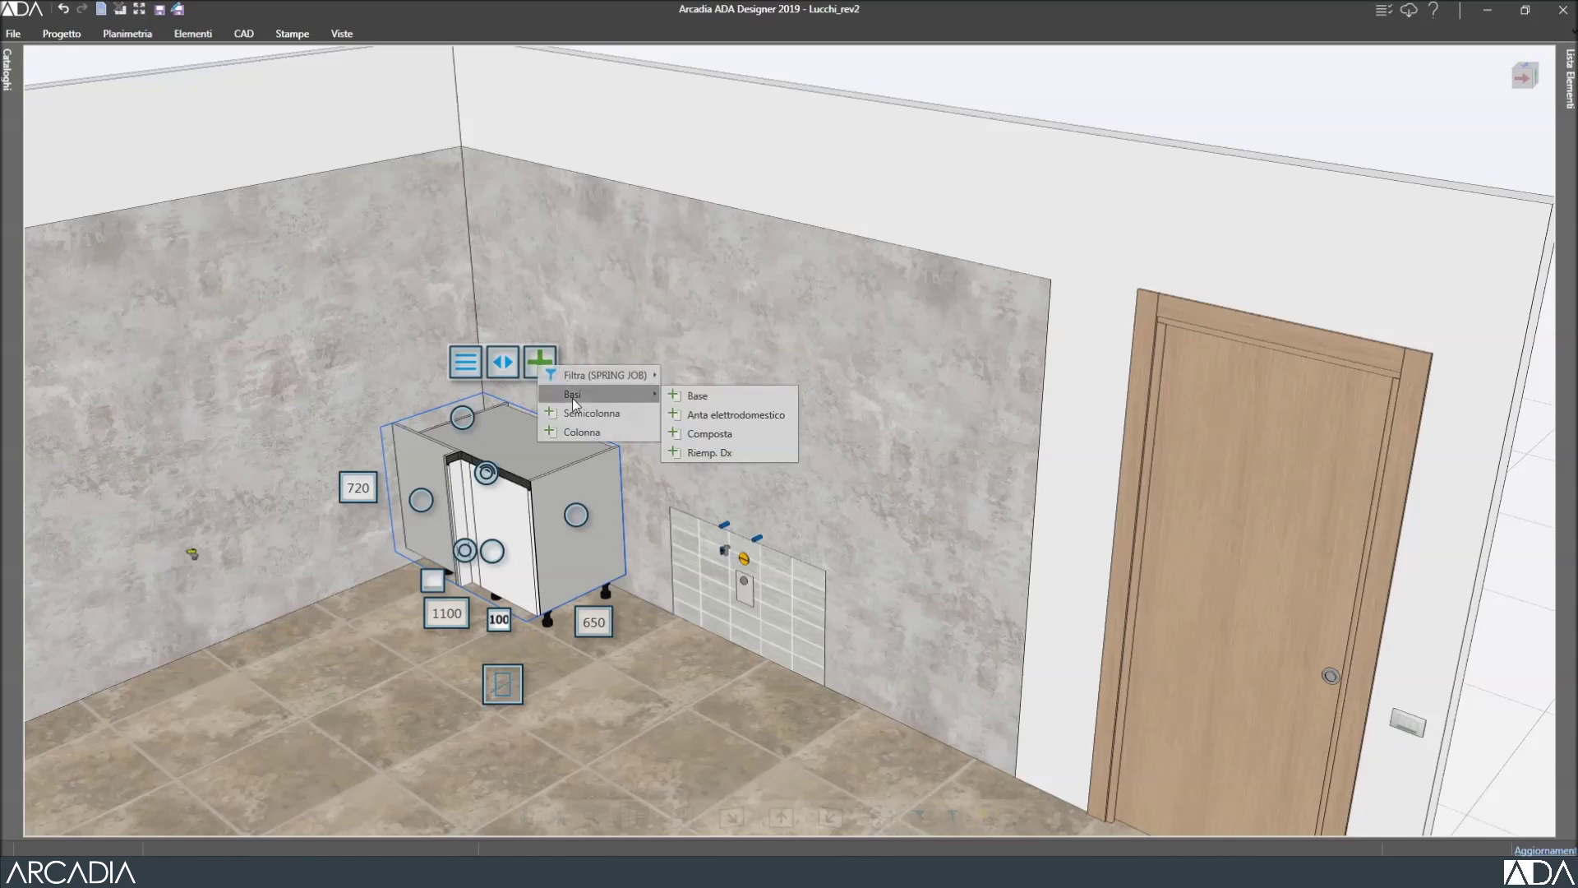
mouse_move(730, 397)
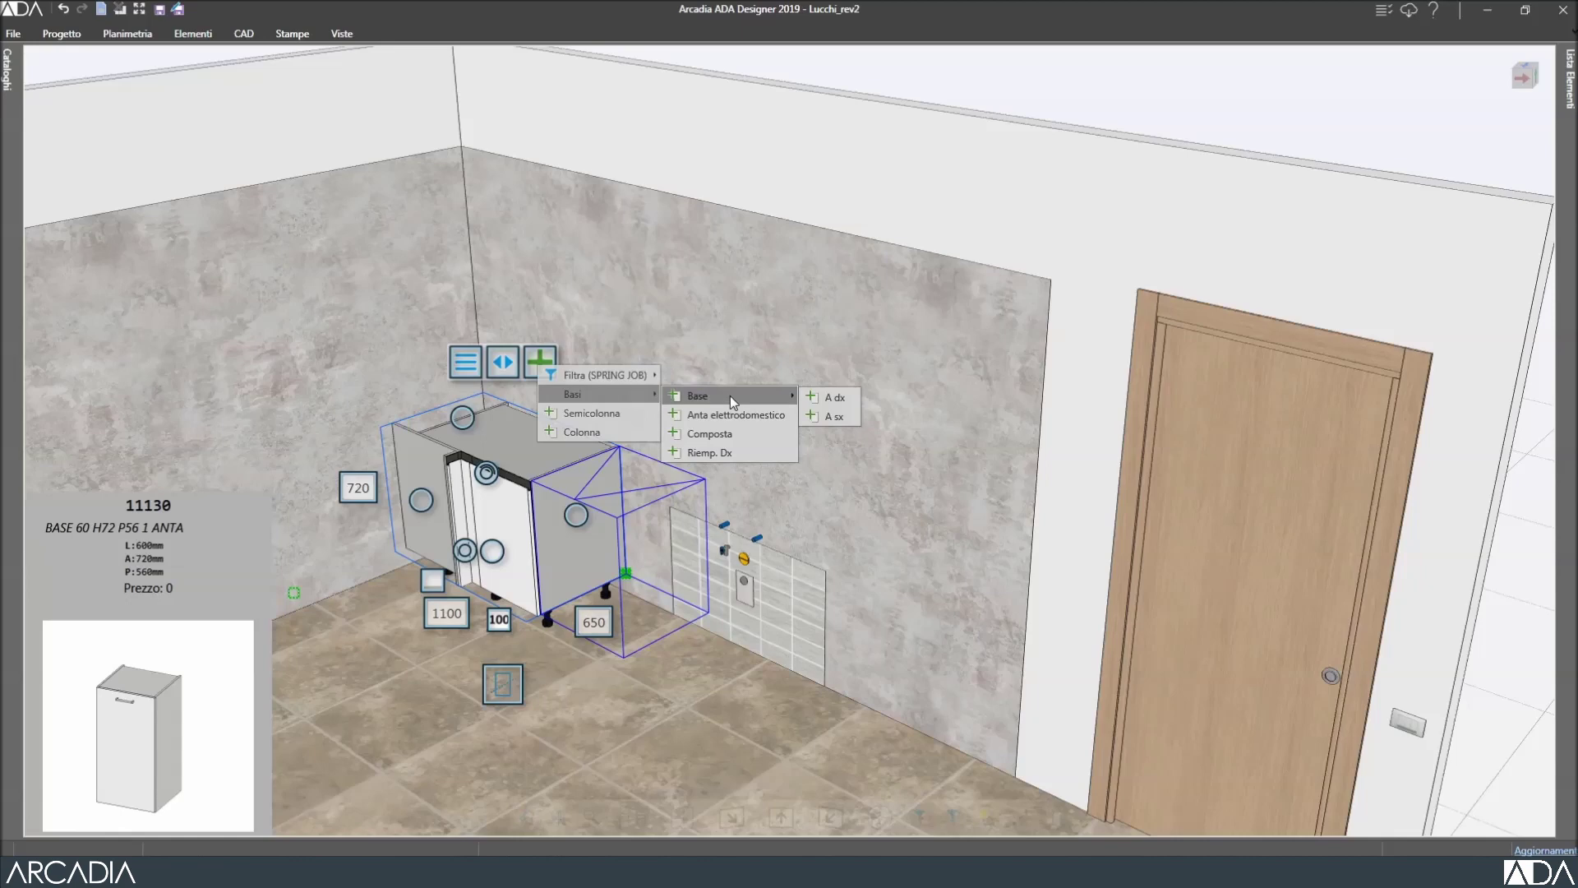
left_click(833, 399)
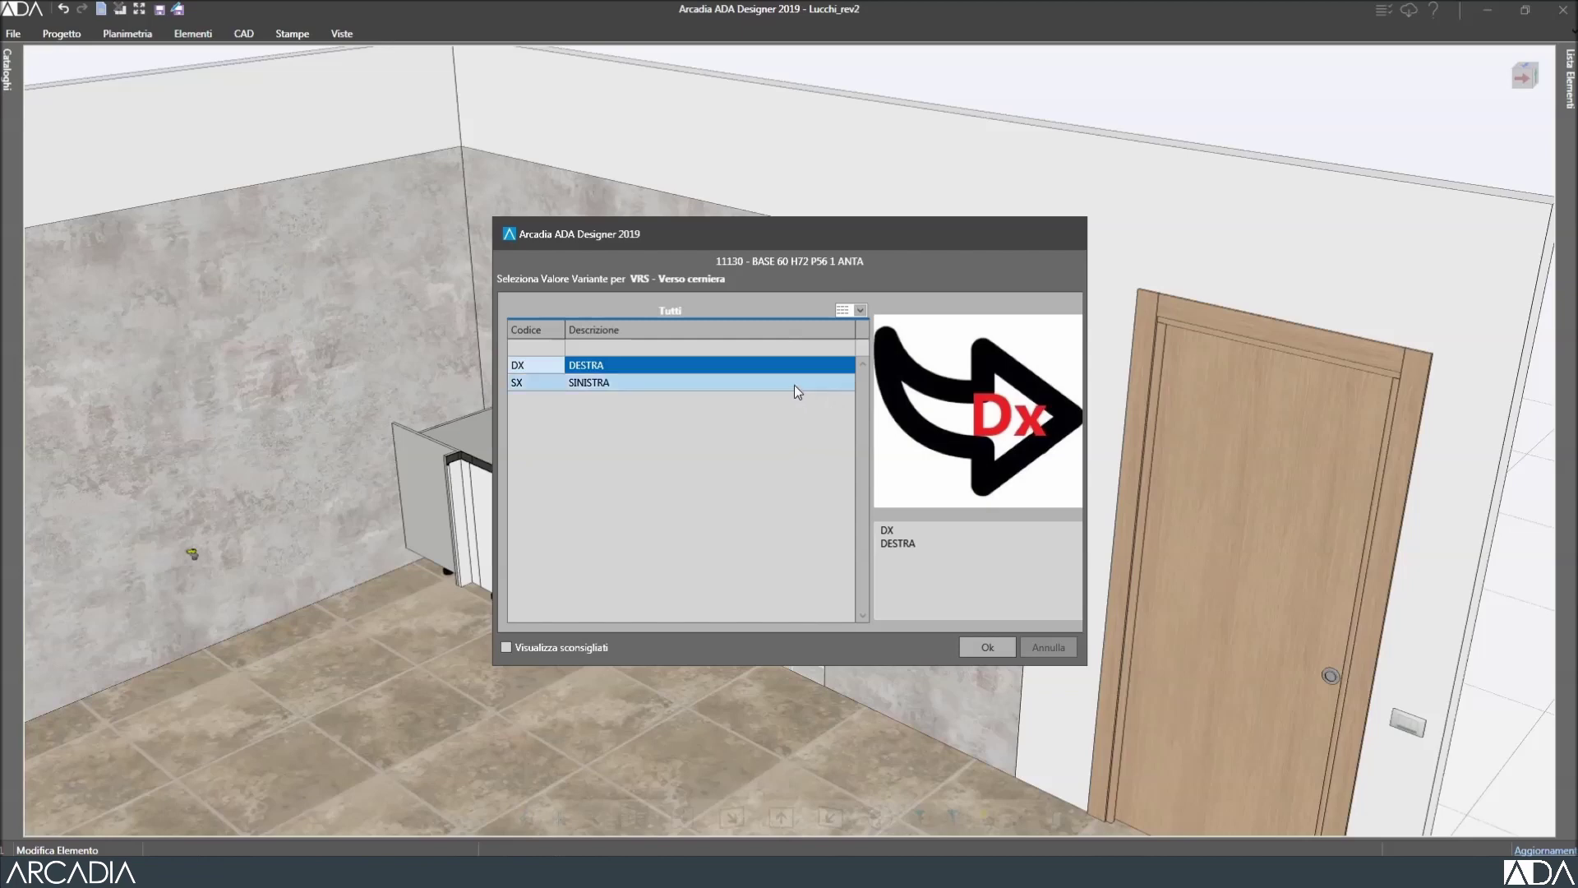
left_click(794, 384)
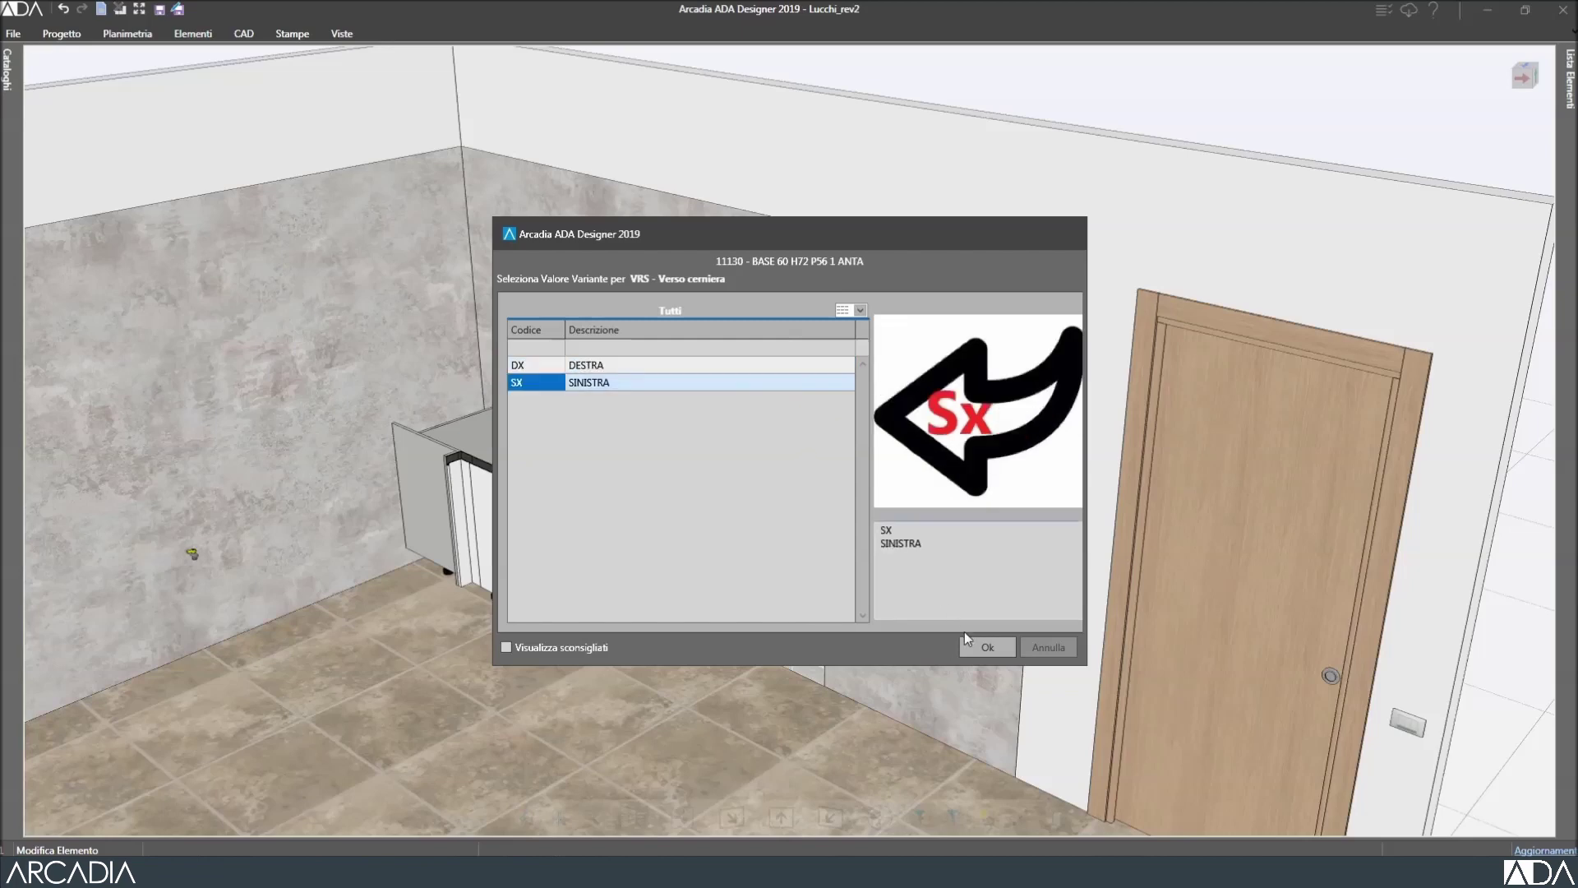
left_click(978, 647)
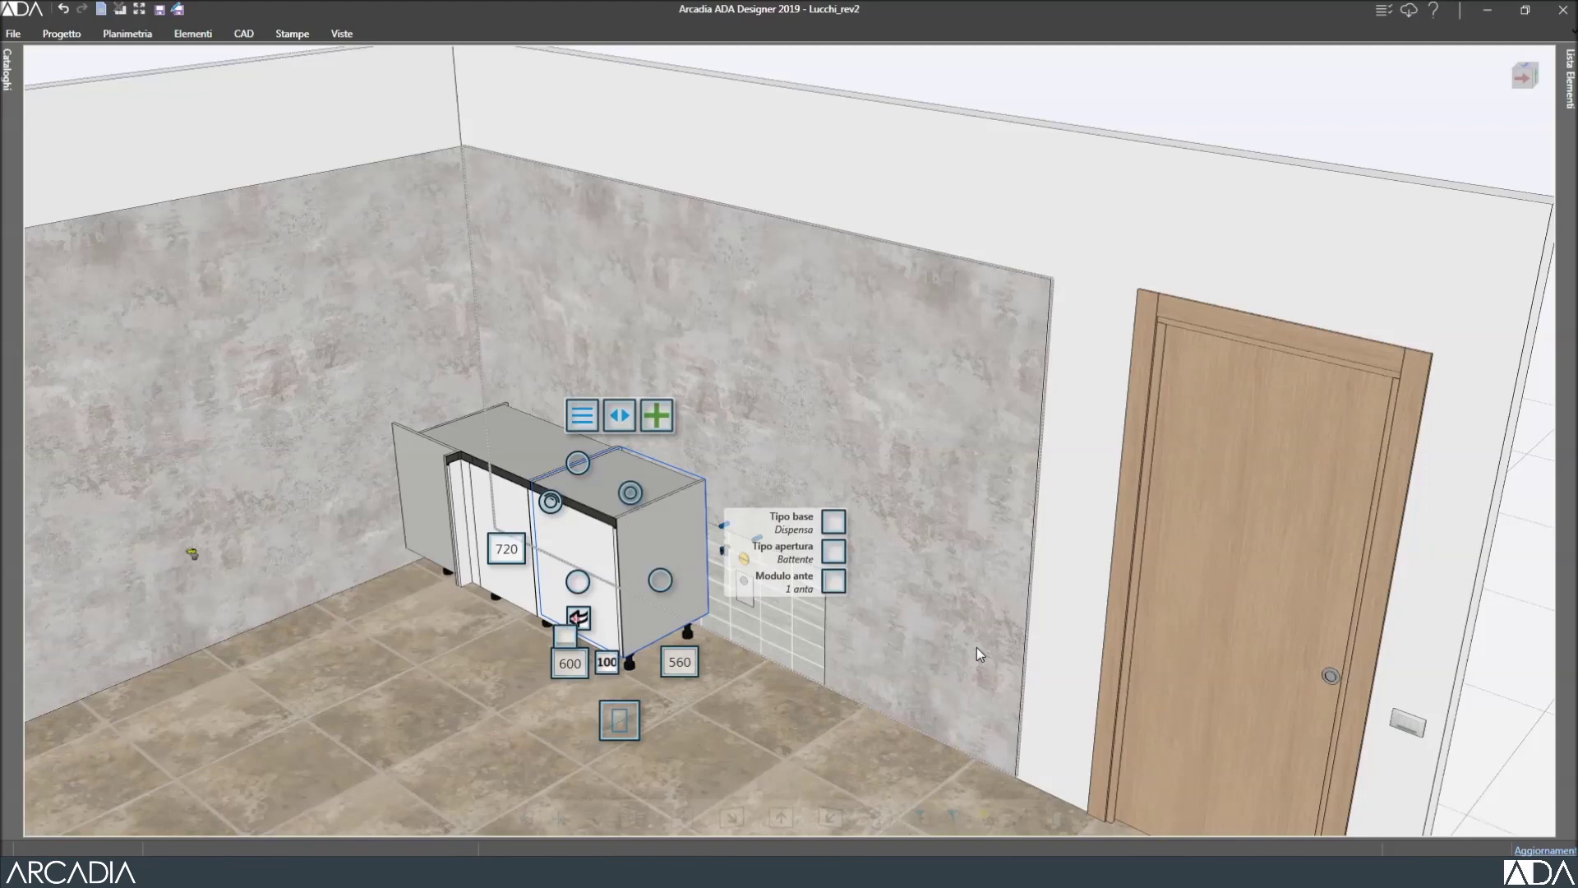
Add another standard base unit beside the last one with the hinge direction set to DESTRA.
left_click(656, 418)
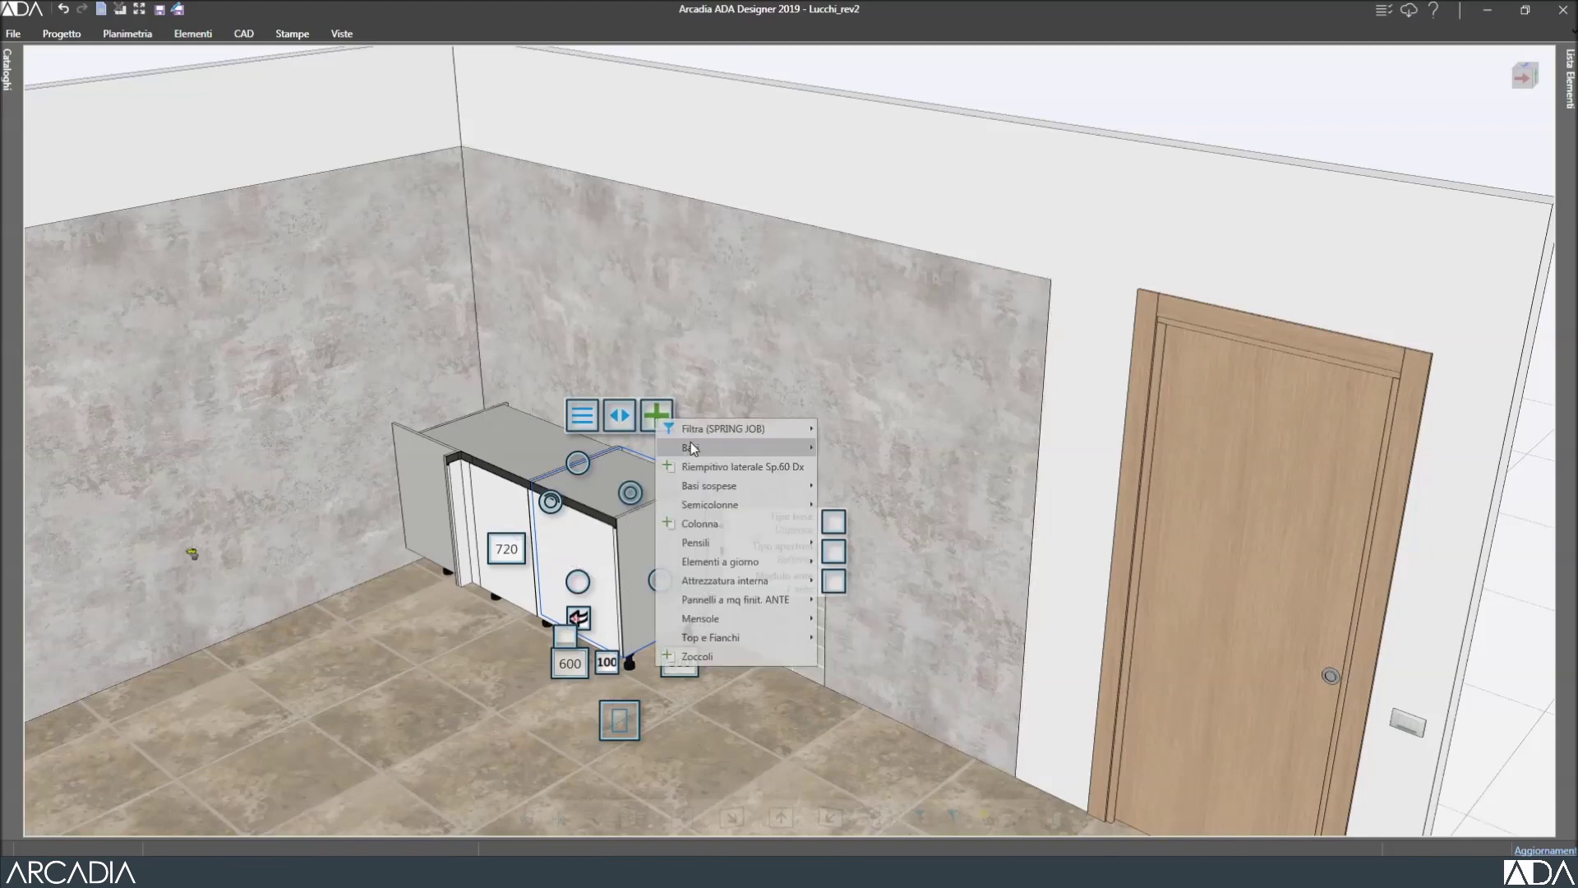
mouse_move(692, 448)
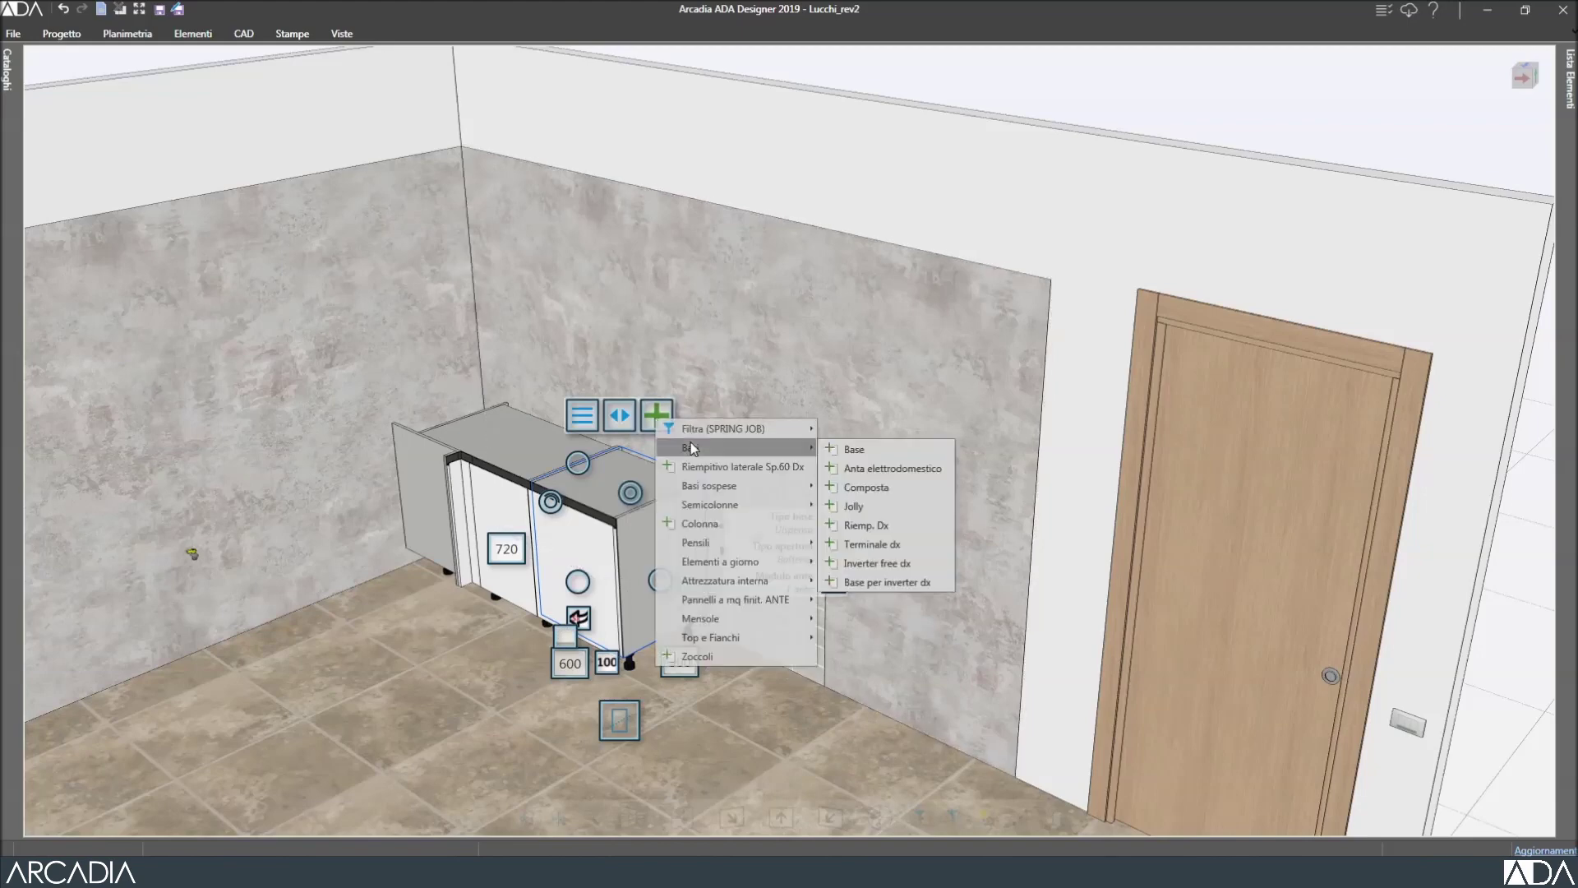
left_click(910, 451)
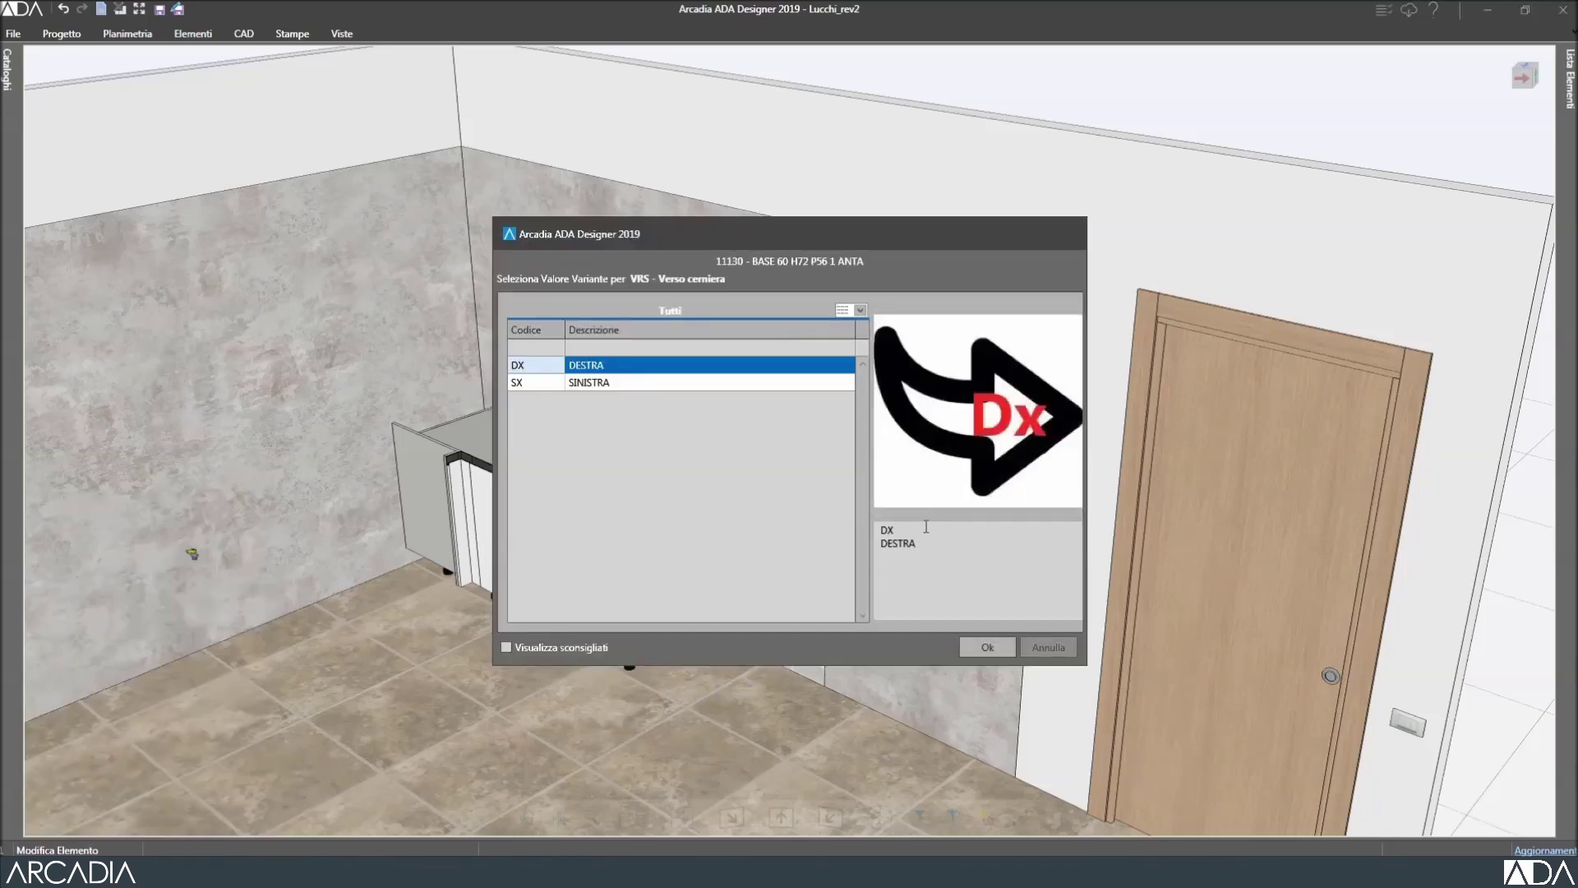
left_click(975, 646)
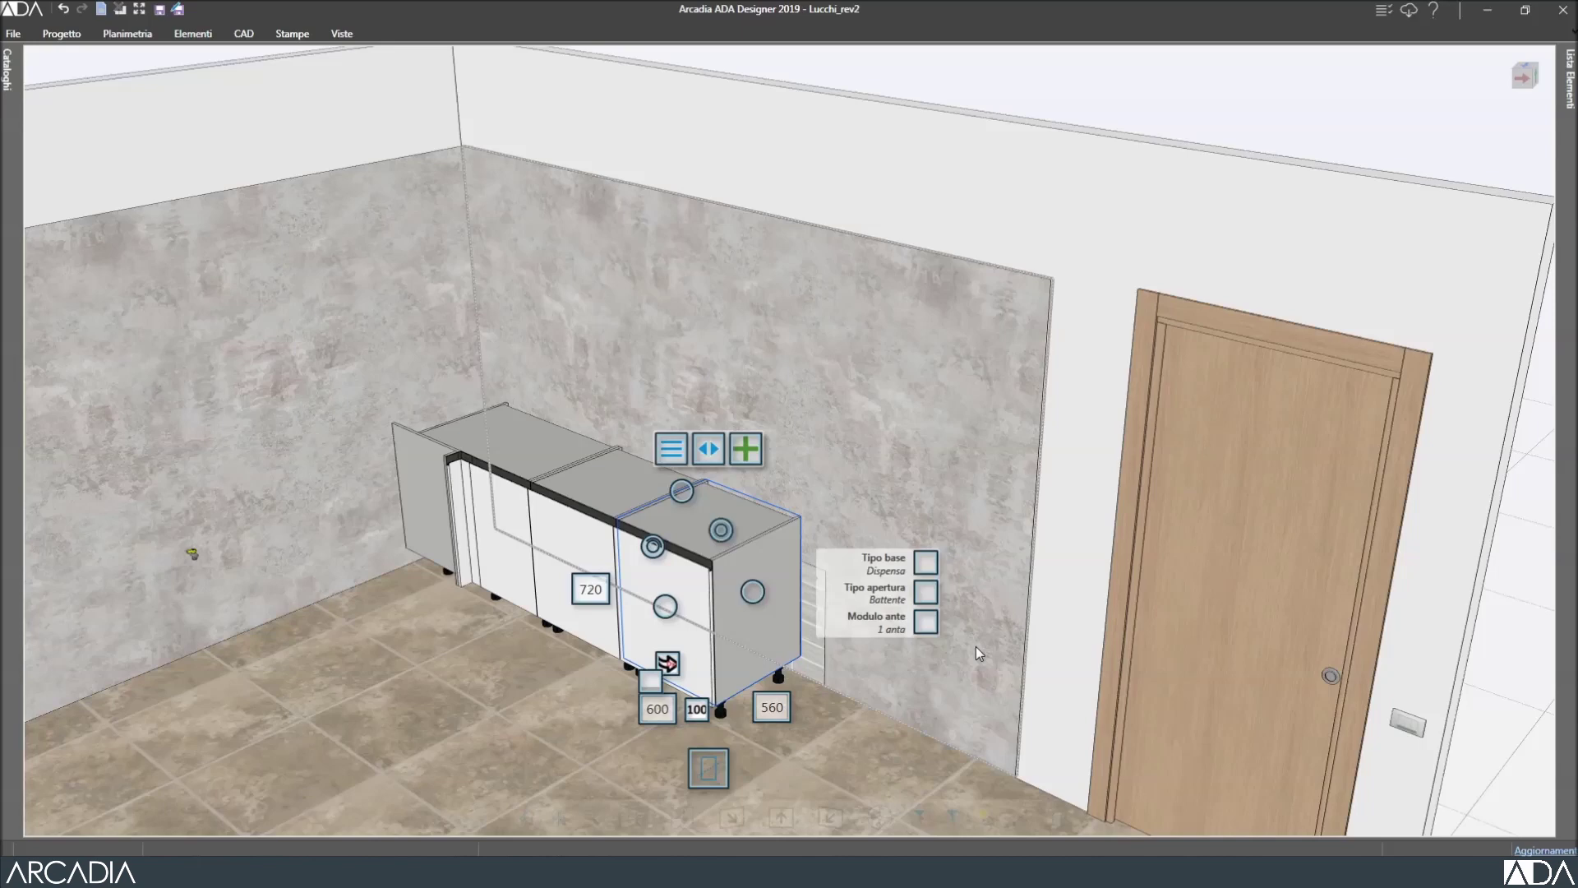
Change the end base unit's type to Lavello, with aluminium inner side panels set to SI.
left_click(926, 563)
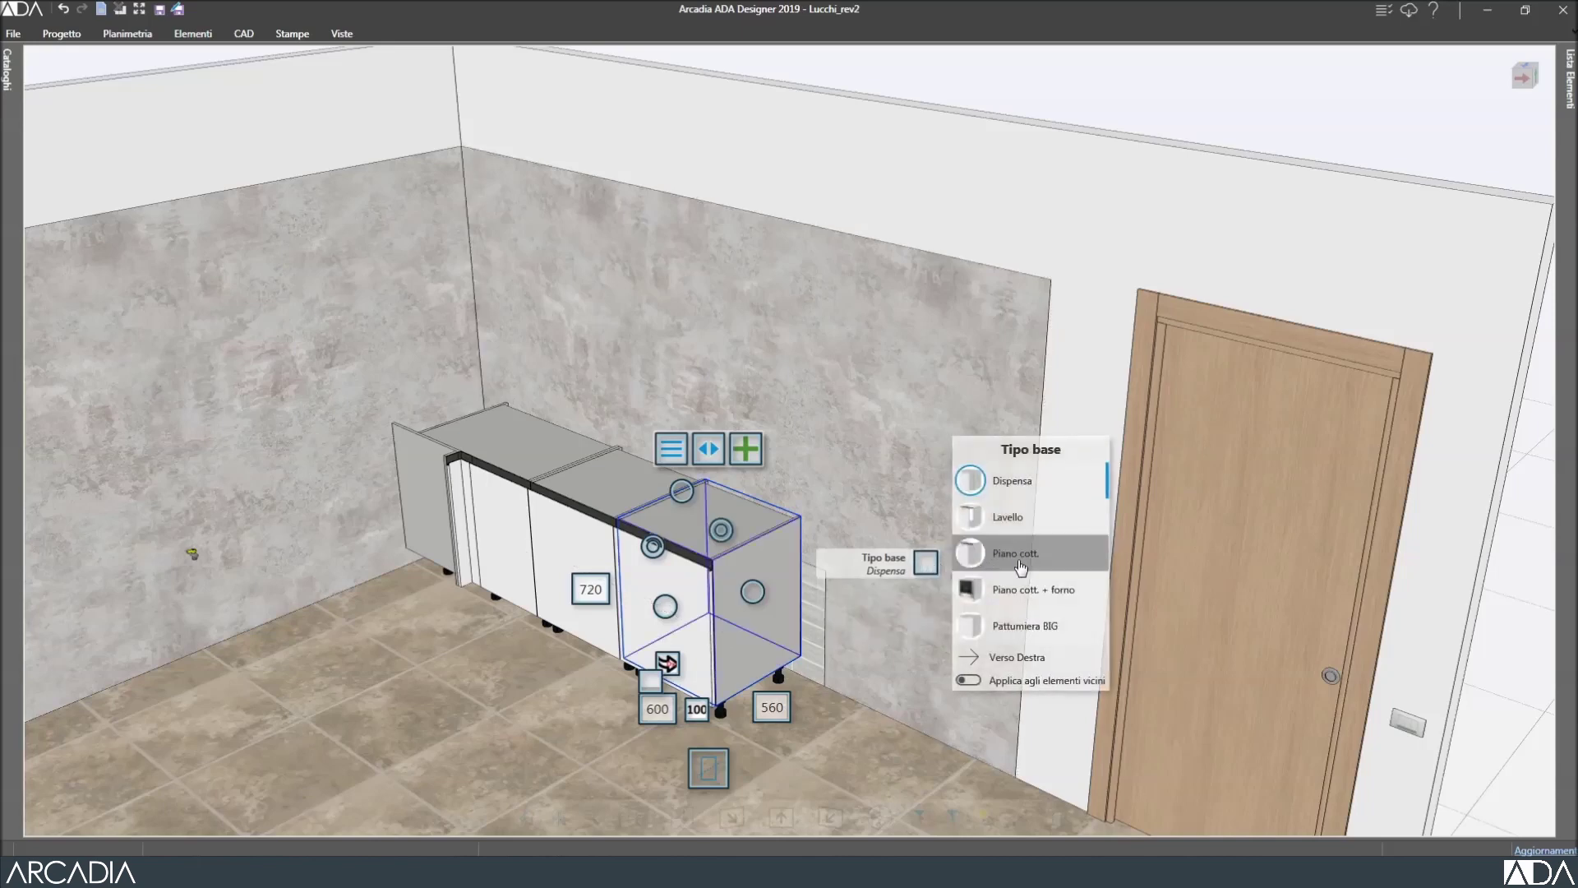
left_click(1019, 518)
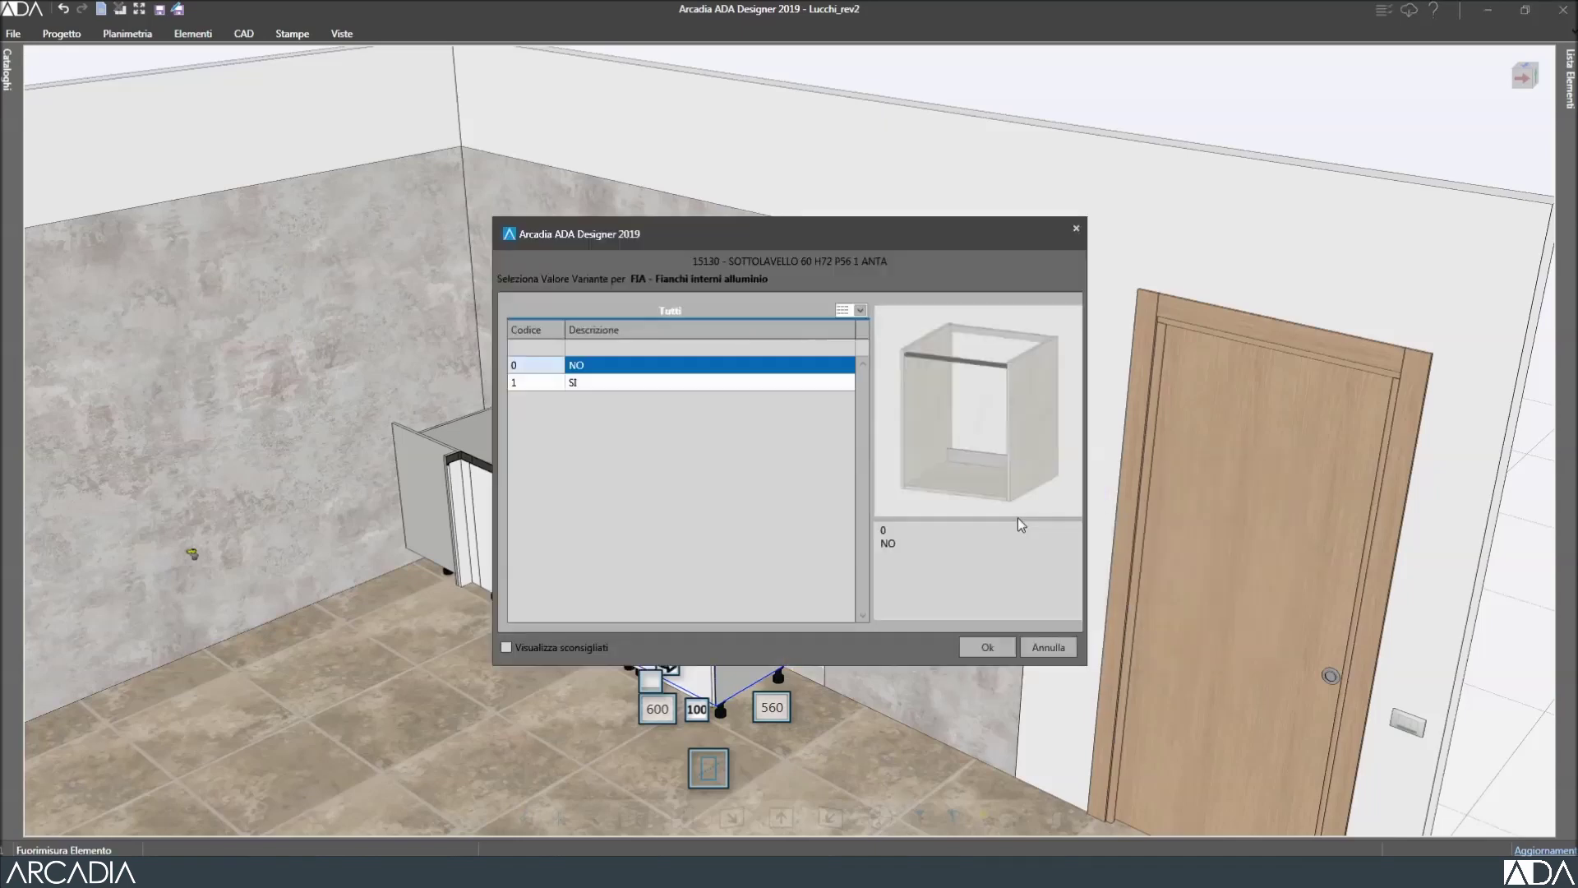
left_click(783, 383)
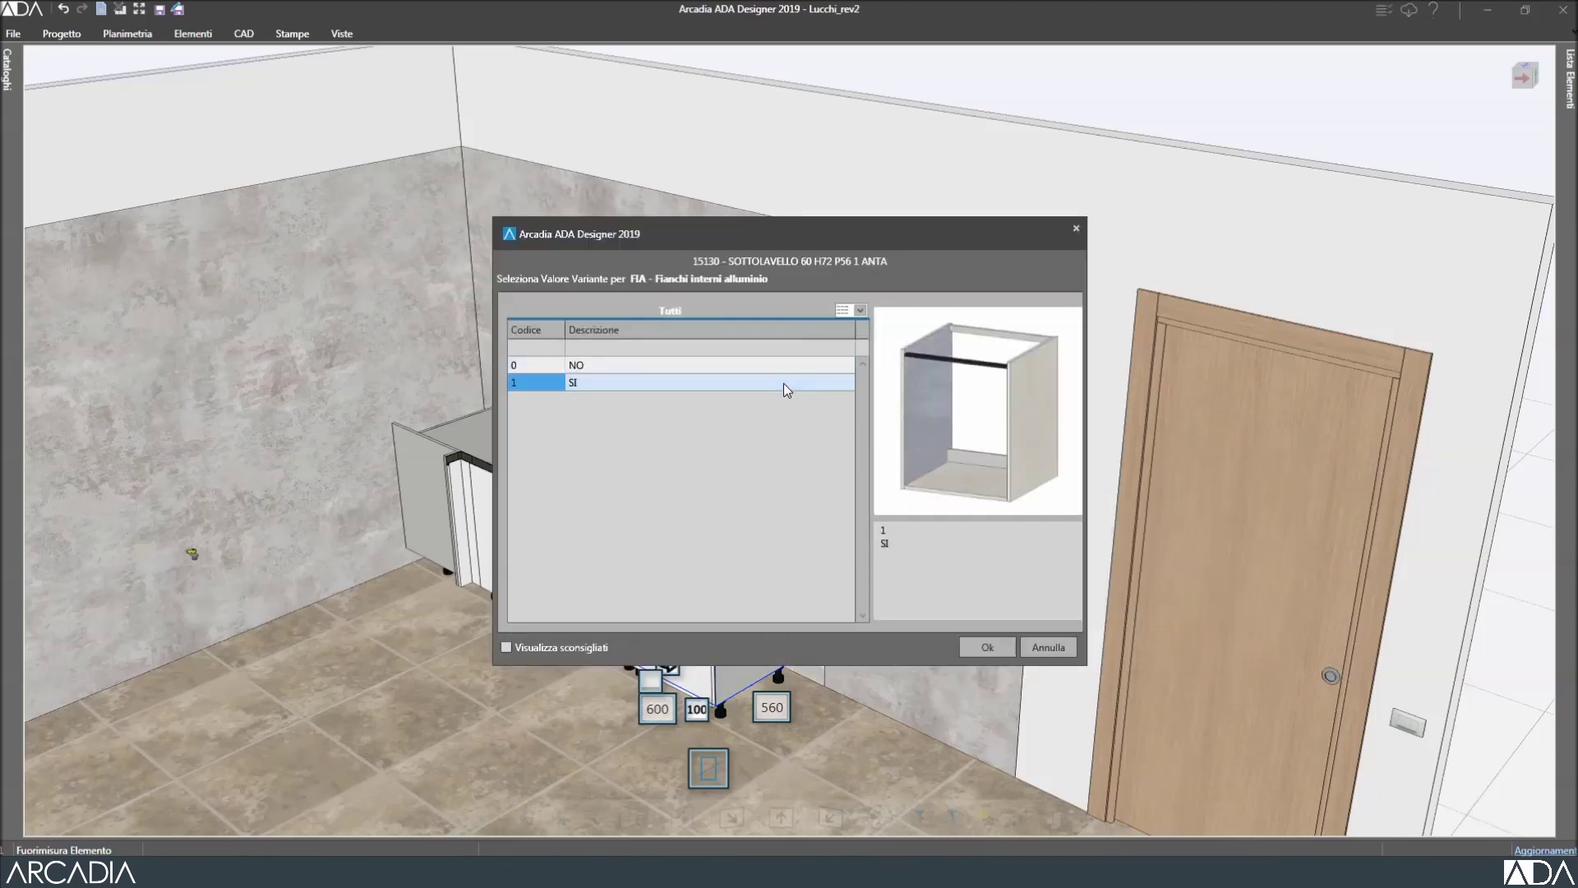
left_click(975, 643)
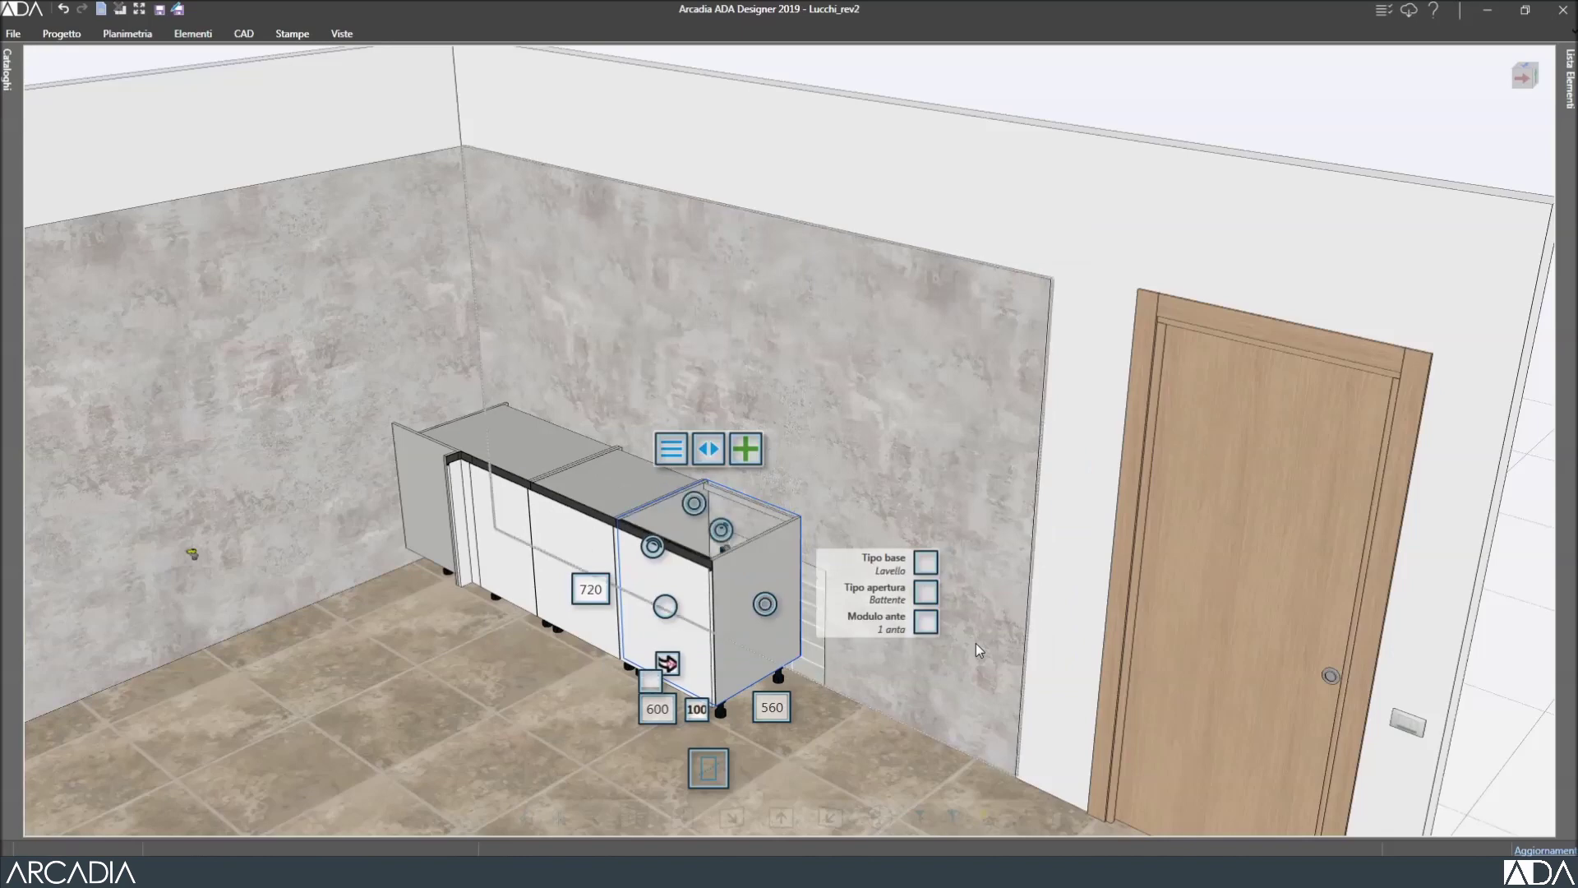
Set the sink base's opening type to Cassetti e cesti and its length to 900.
left_click(923, 592)
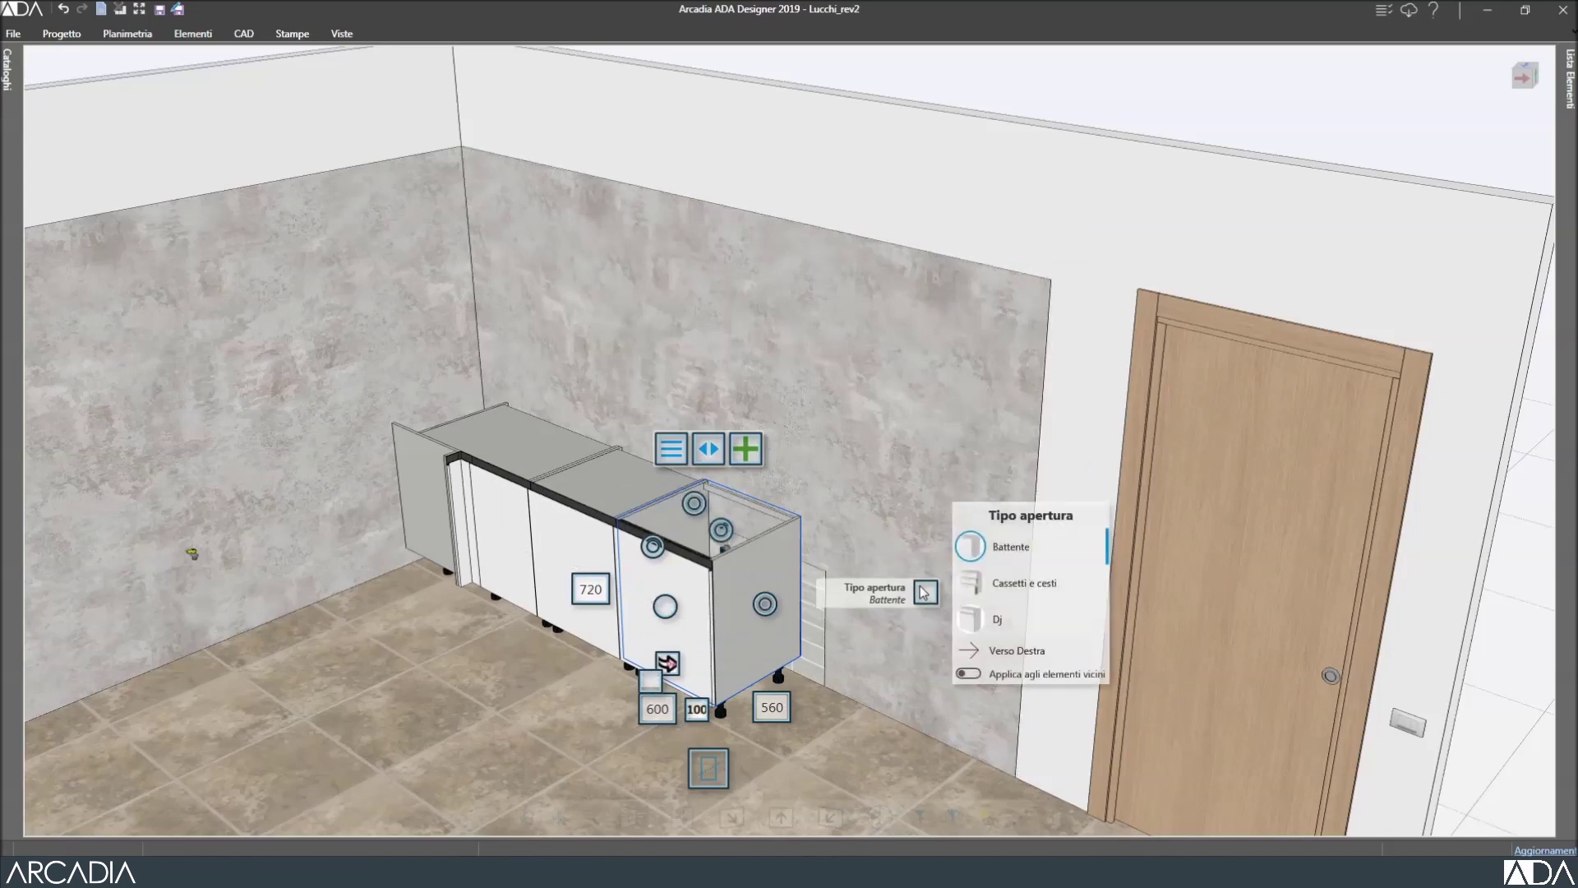
left_click(1013, 585)
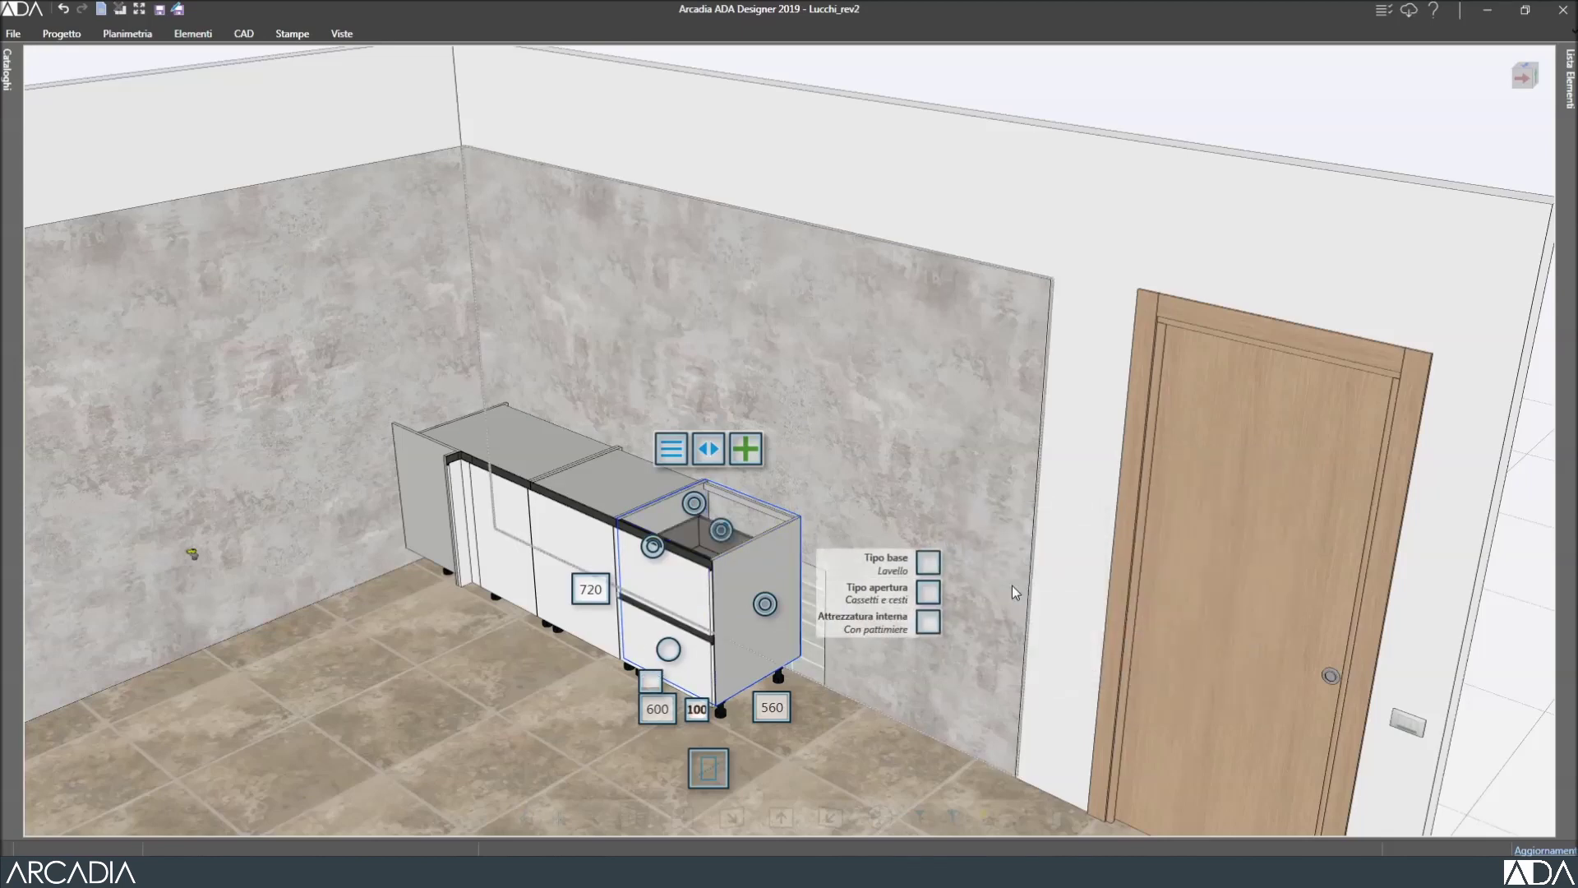
left_click(657, 709)
left_click(656, 708)
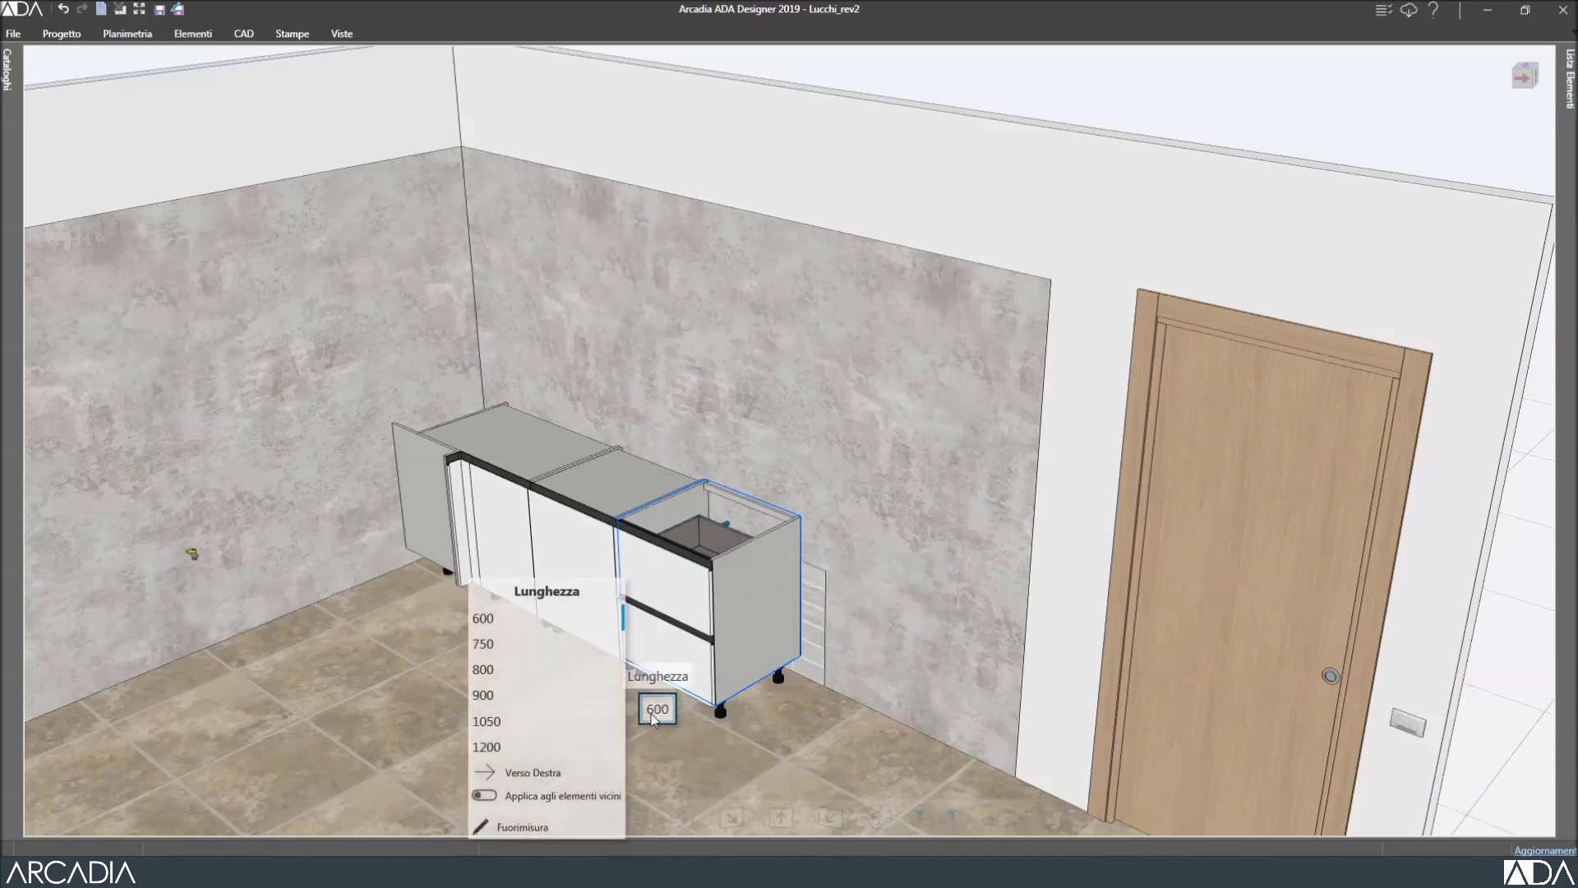
left_click(572, 696)
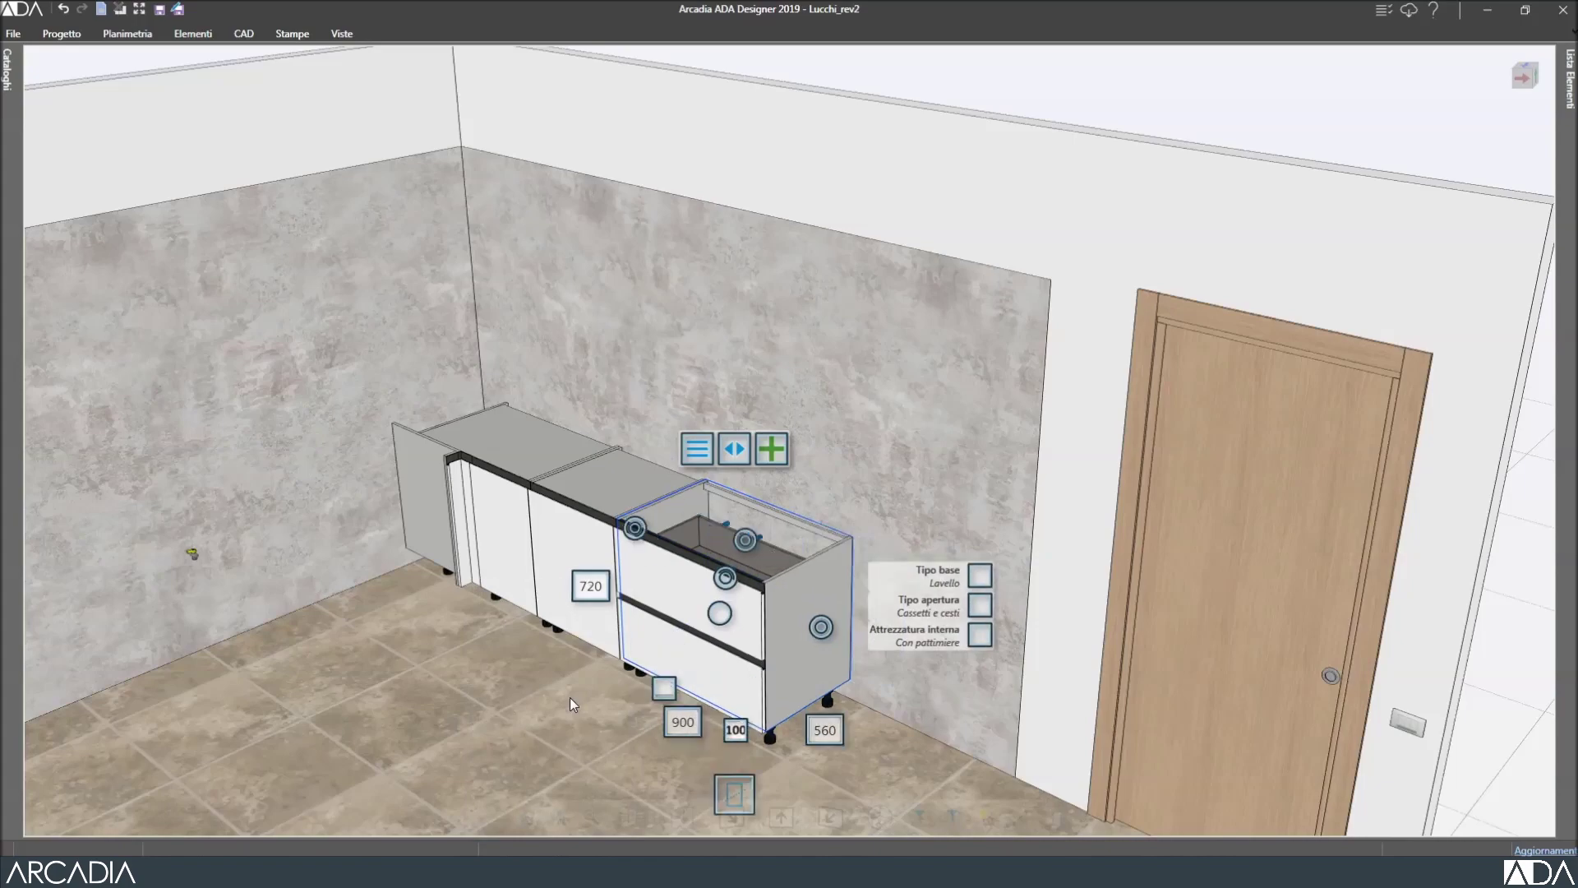
Add an Anta elettrodomestico base element next to the sink base.
middle_click_drag(570, 679, 480, 615)
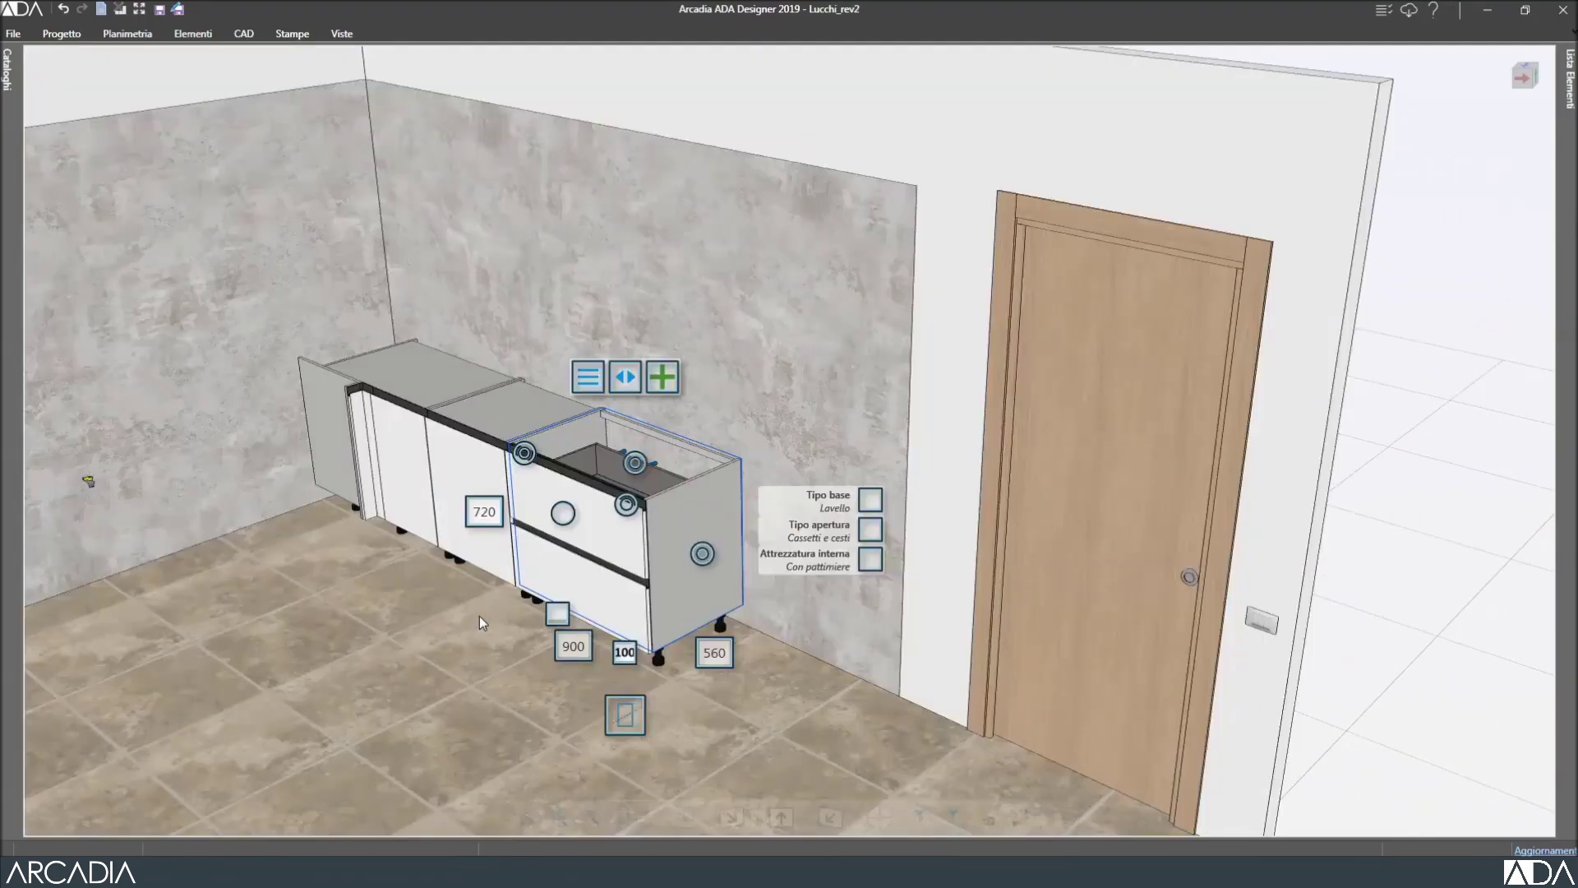
left_click(662, 380)
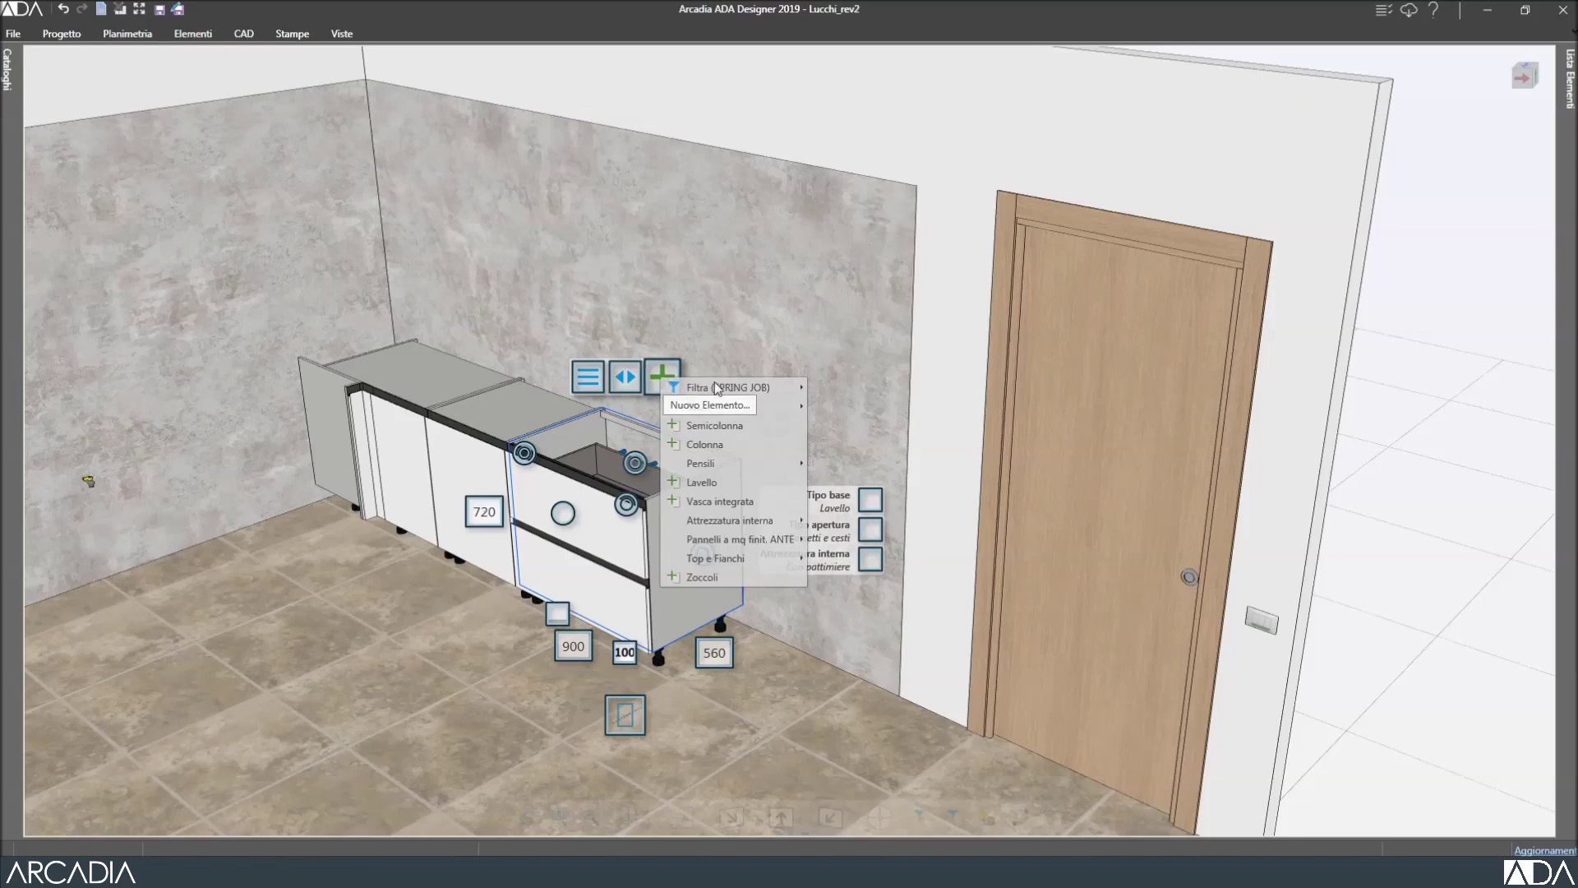
mouse_move(731, 409)
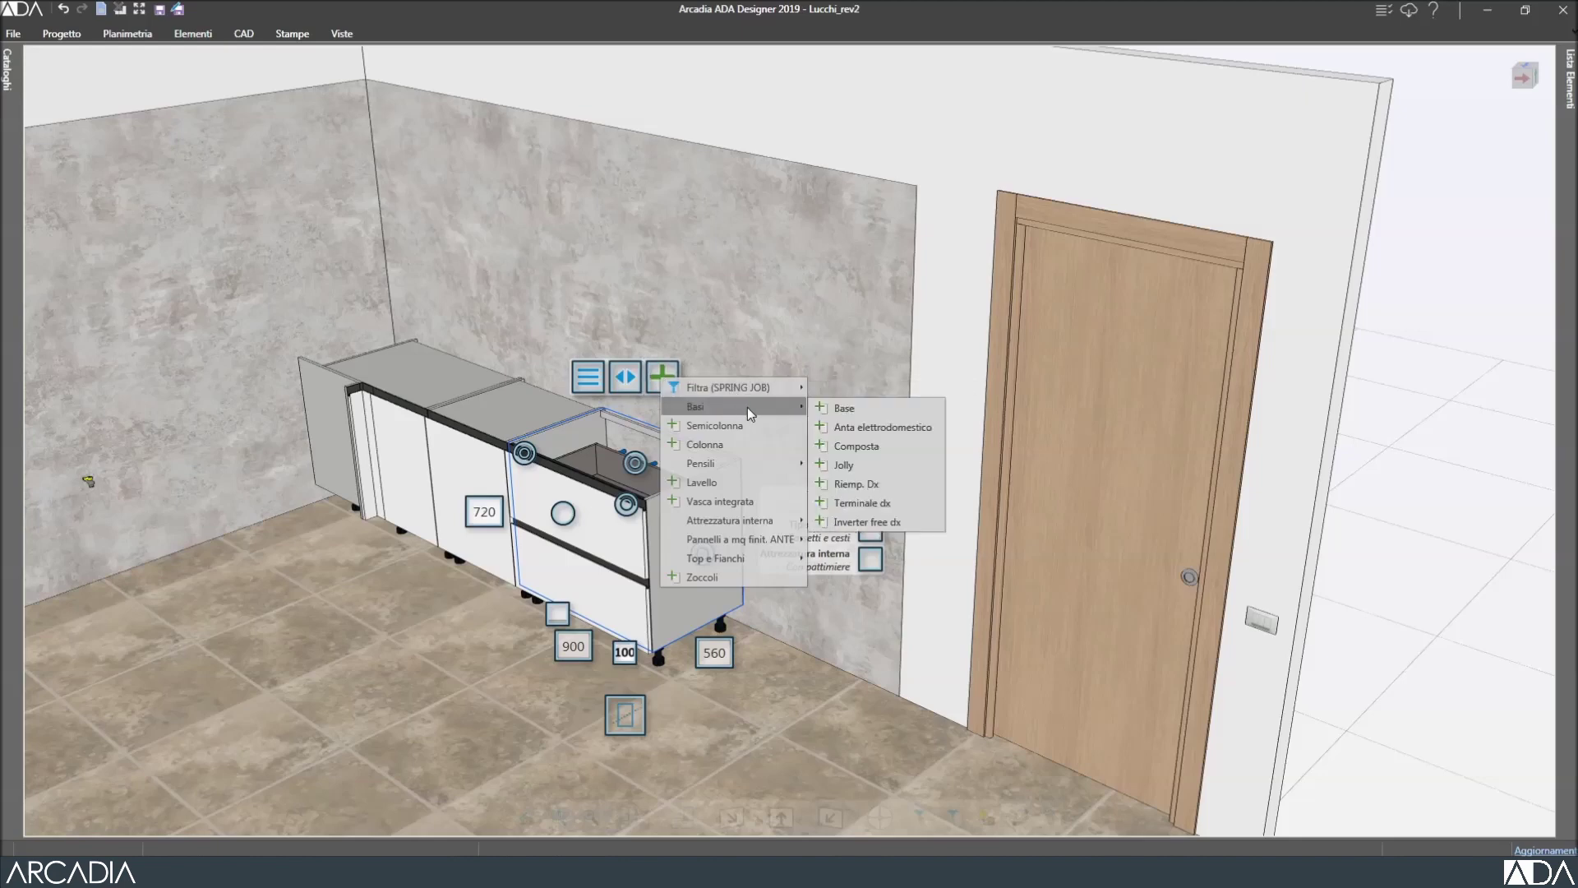
left_click(898, 435)
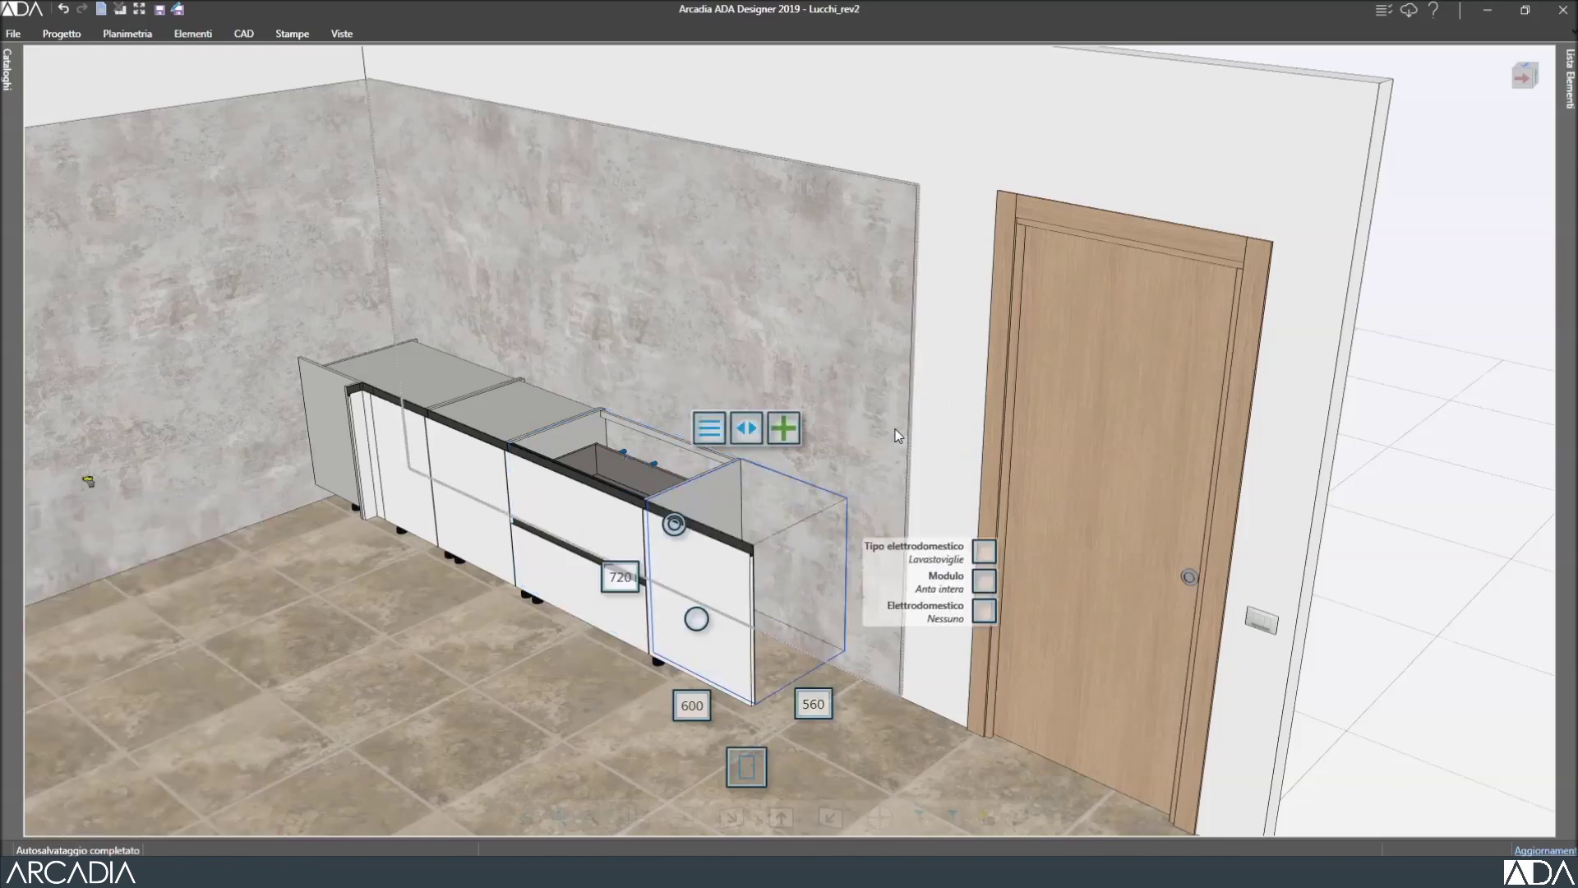
Include an appliance behind the dishwasher door, choosing the Aeg dishwasher FSB41600ZP.
left_click(984, 614)
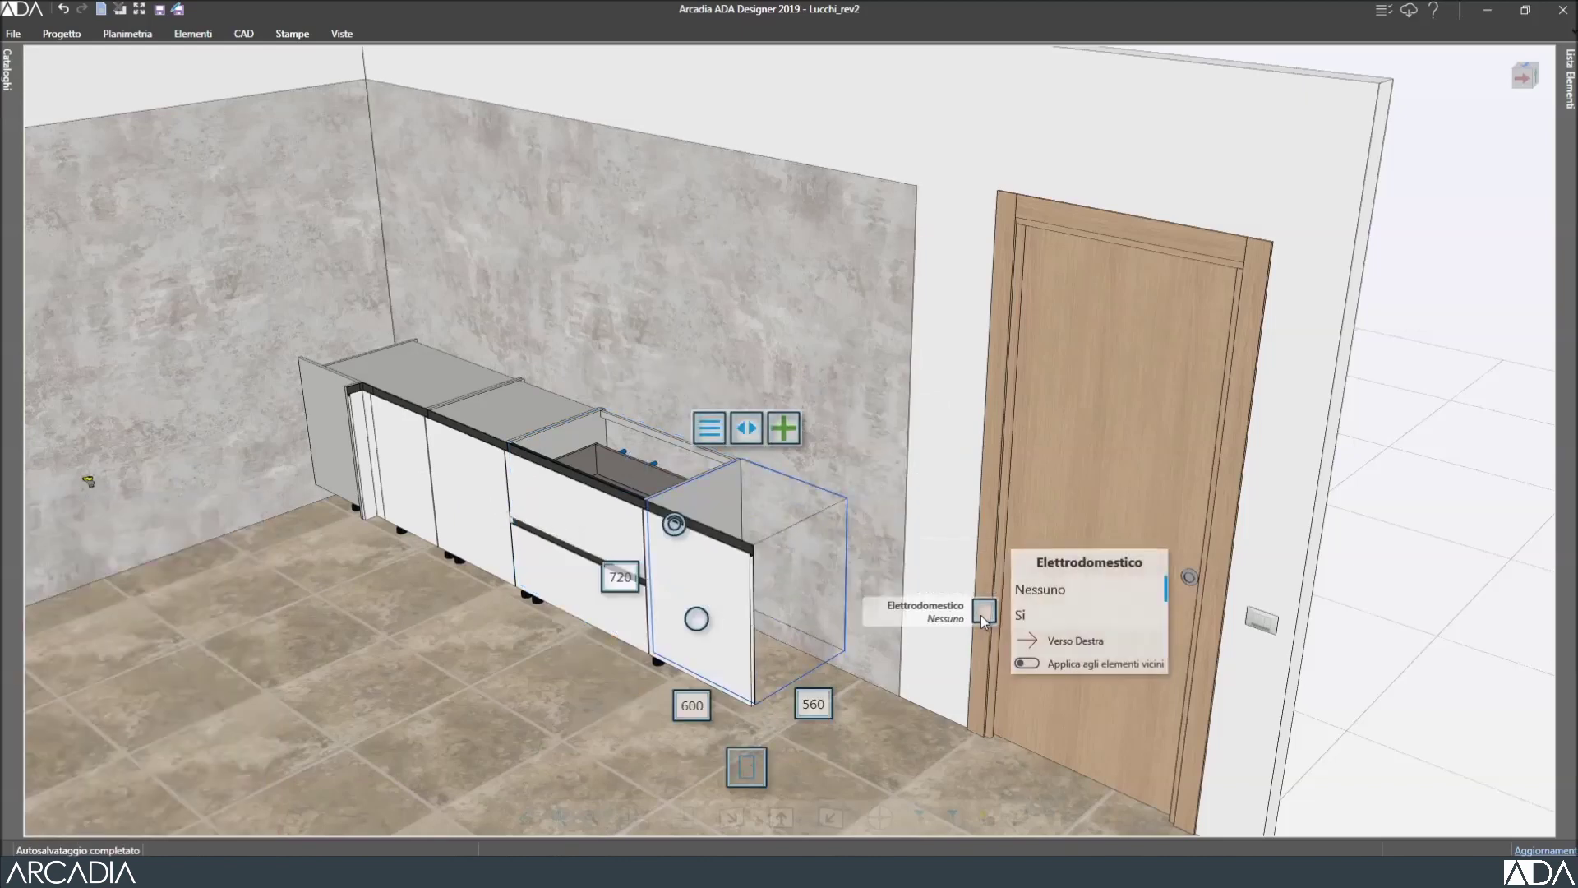
left_click(1066, 618)
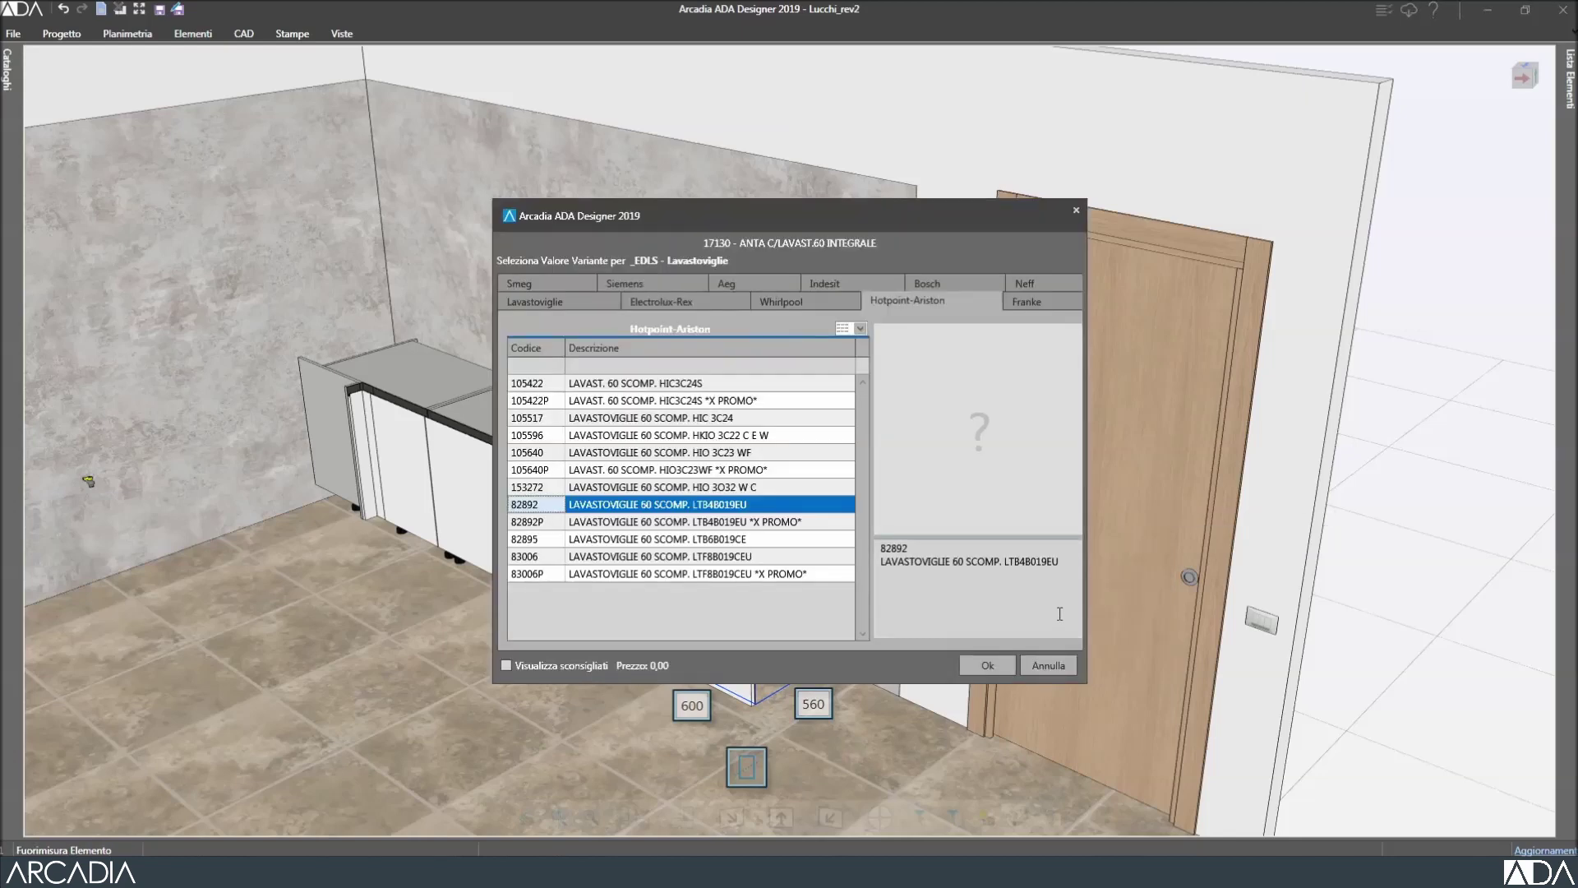
left_click(740, 283)
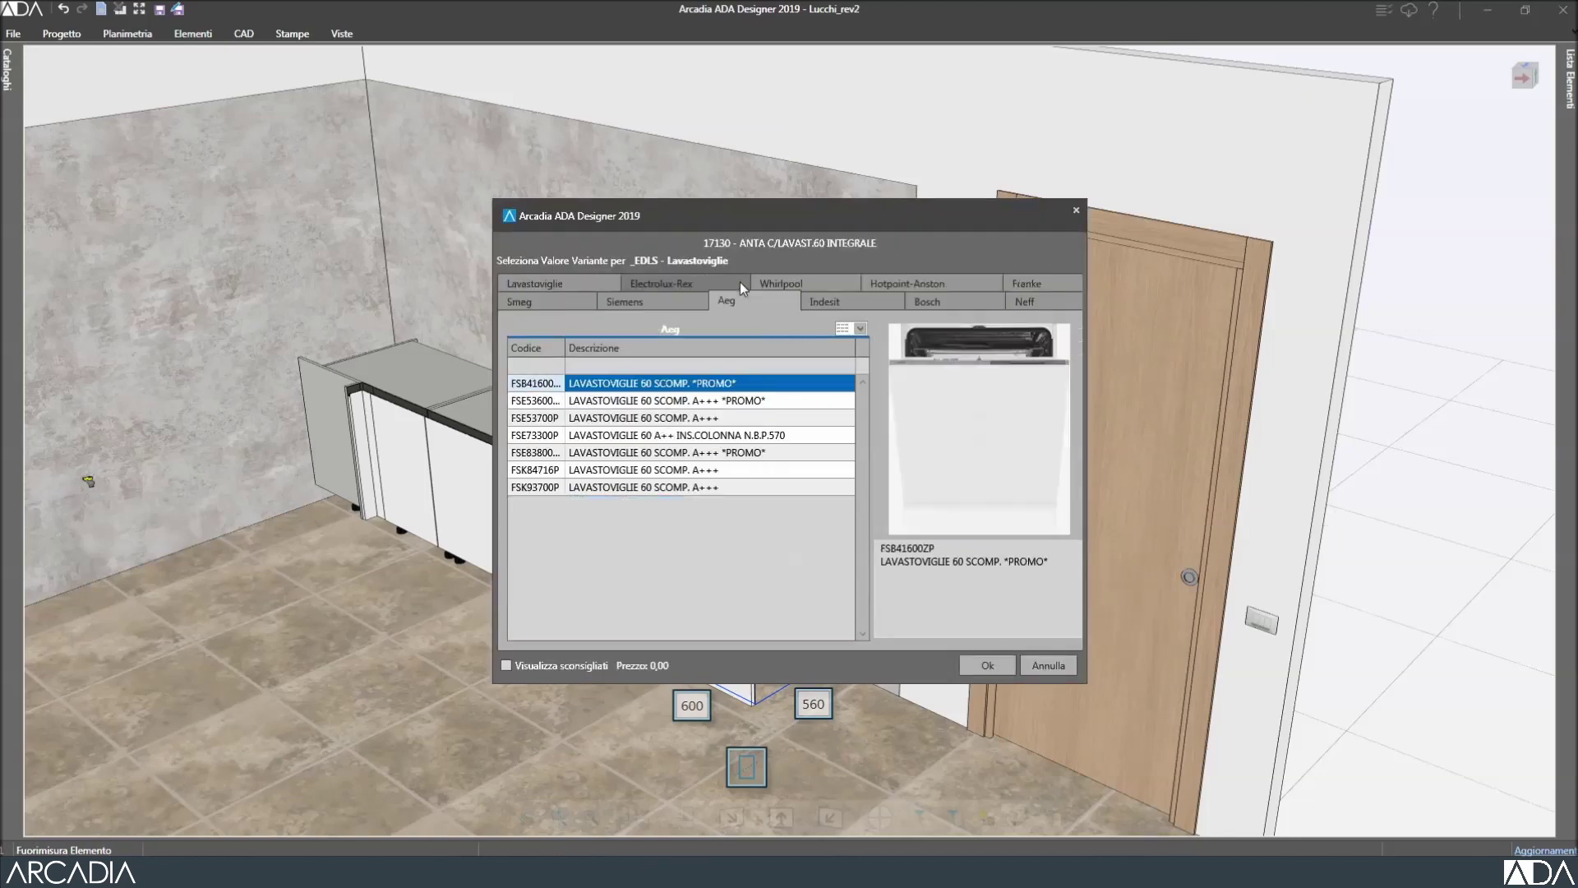
left_click(989, 664)
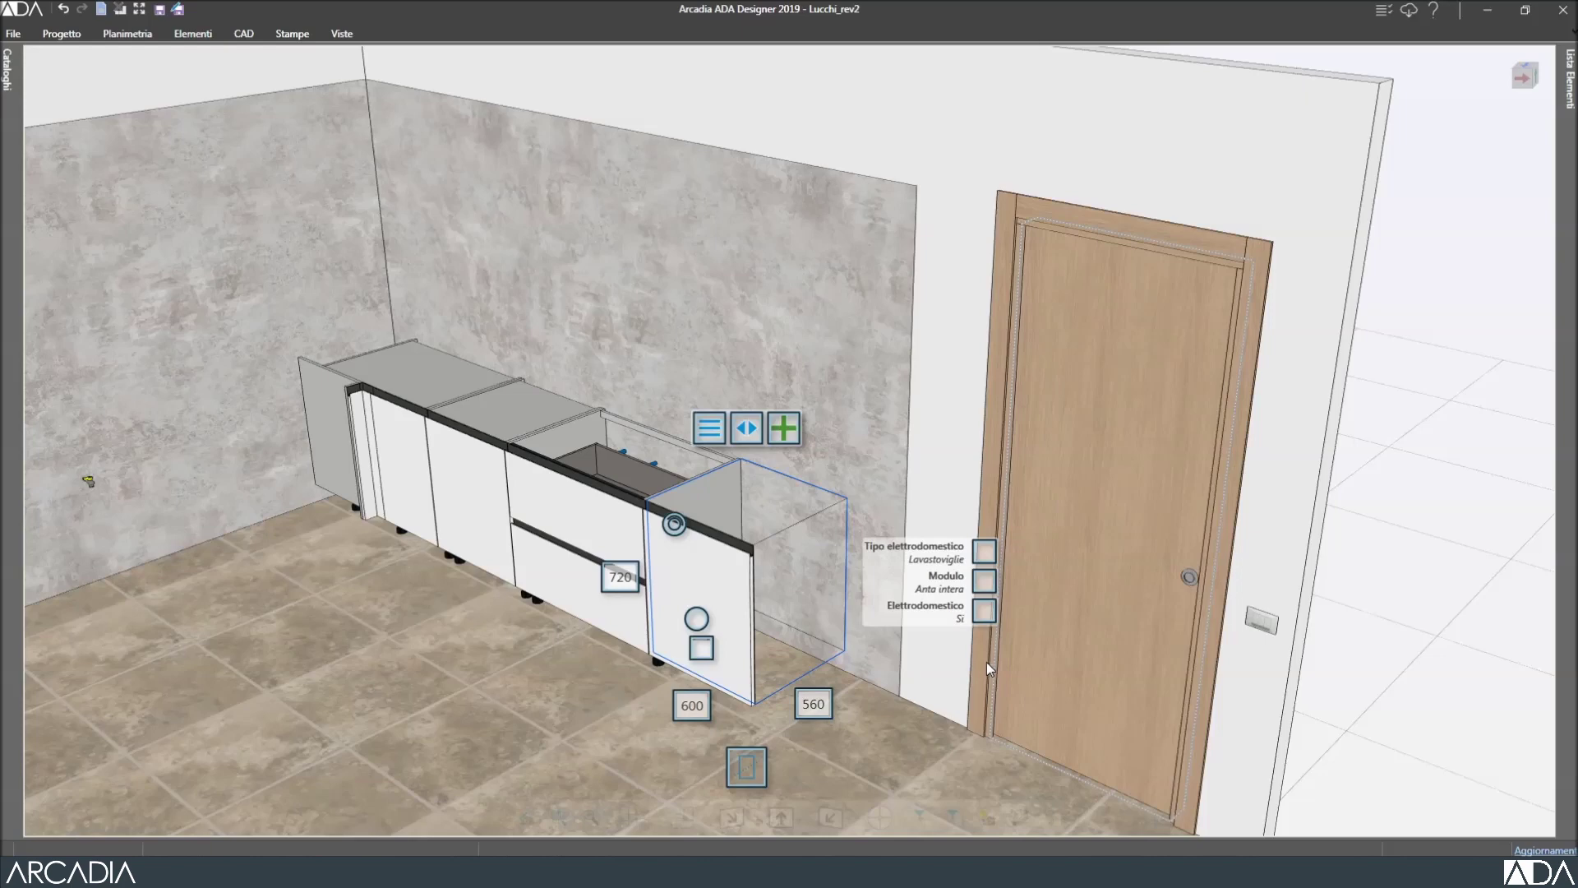
Add a tall column unit beside the dishwasher with the hinge direction set to DESTRA.
left_click(782, 434)
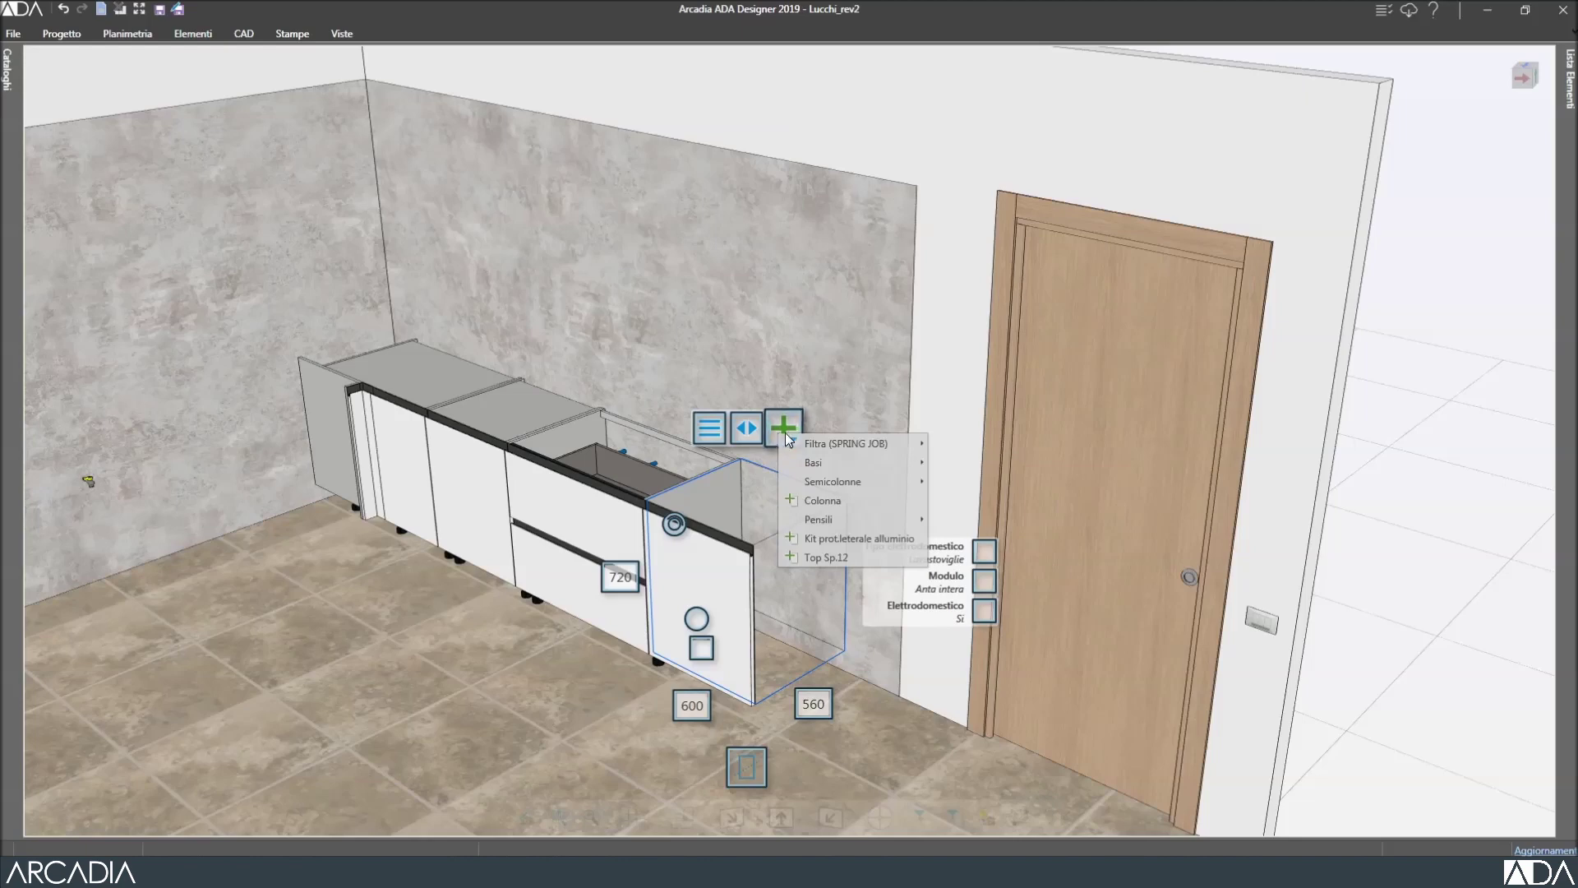
left_click(830, 500)
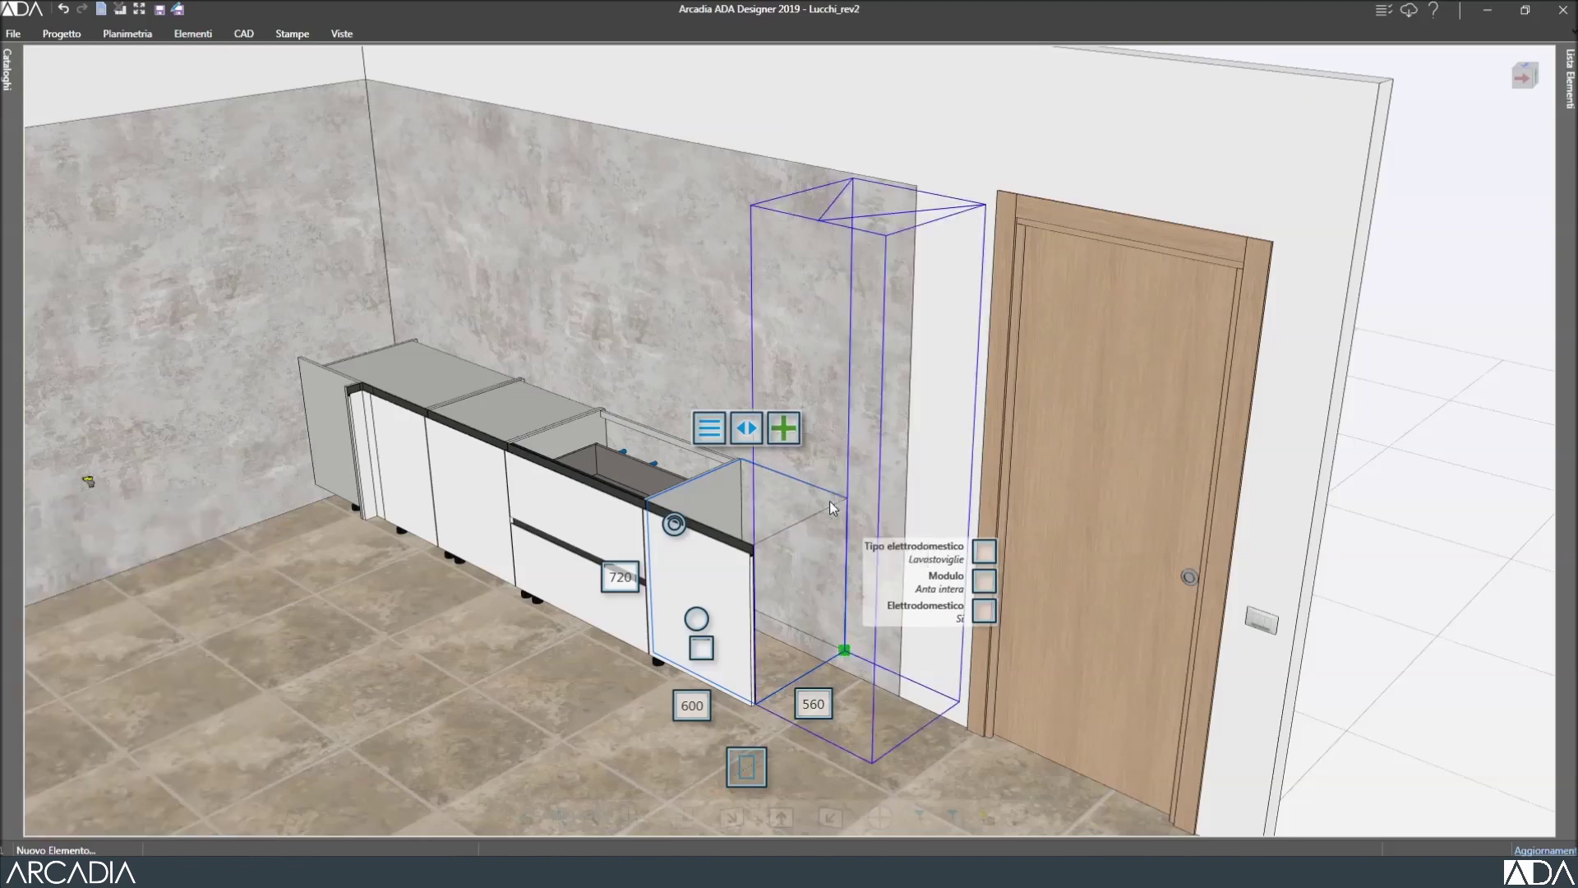
left_click(830, 501)
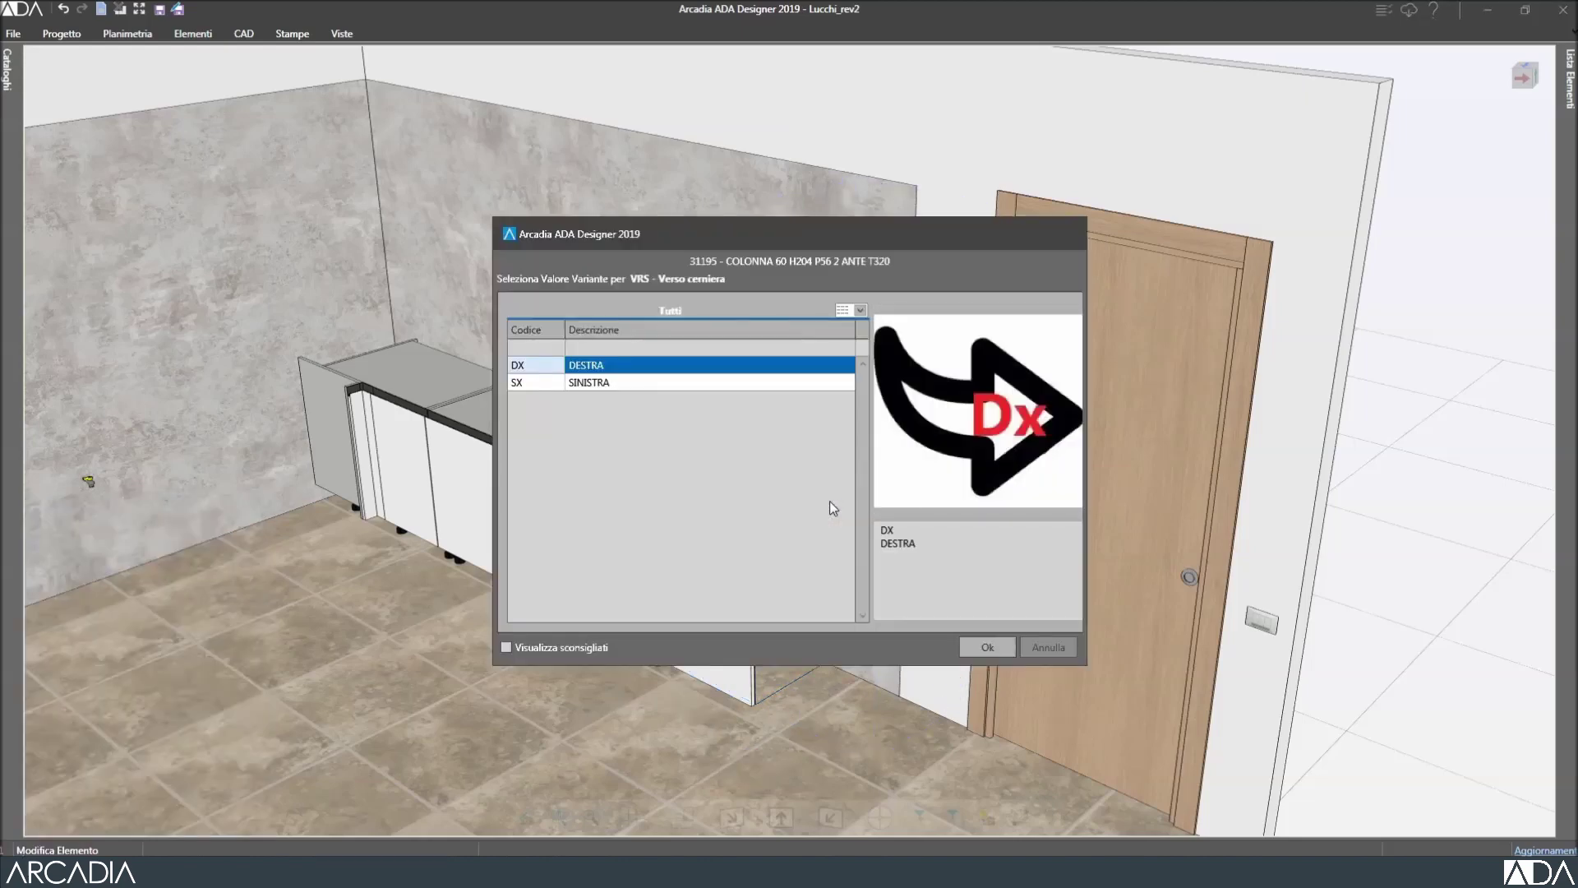
left_click(971, 646)
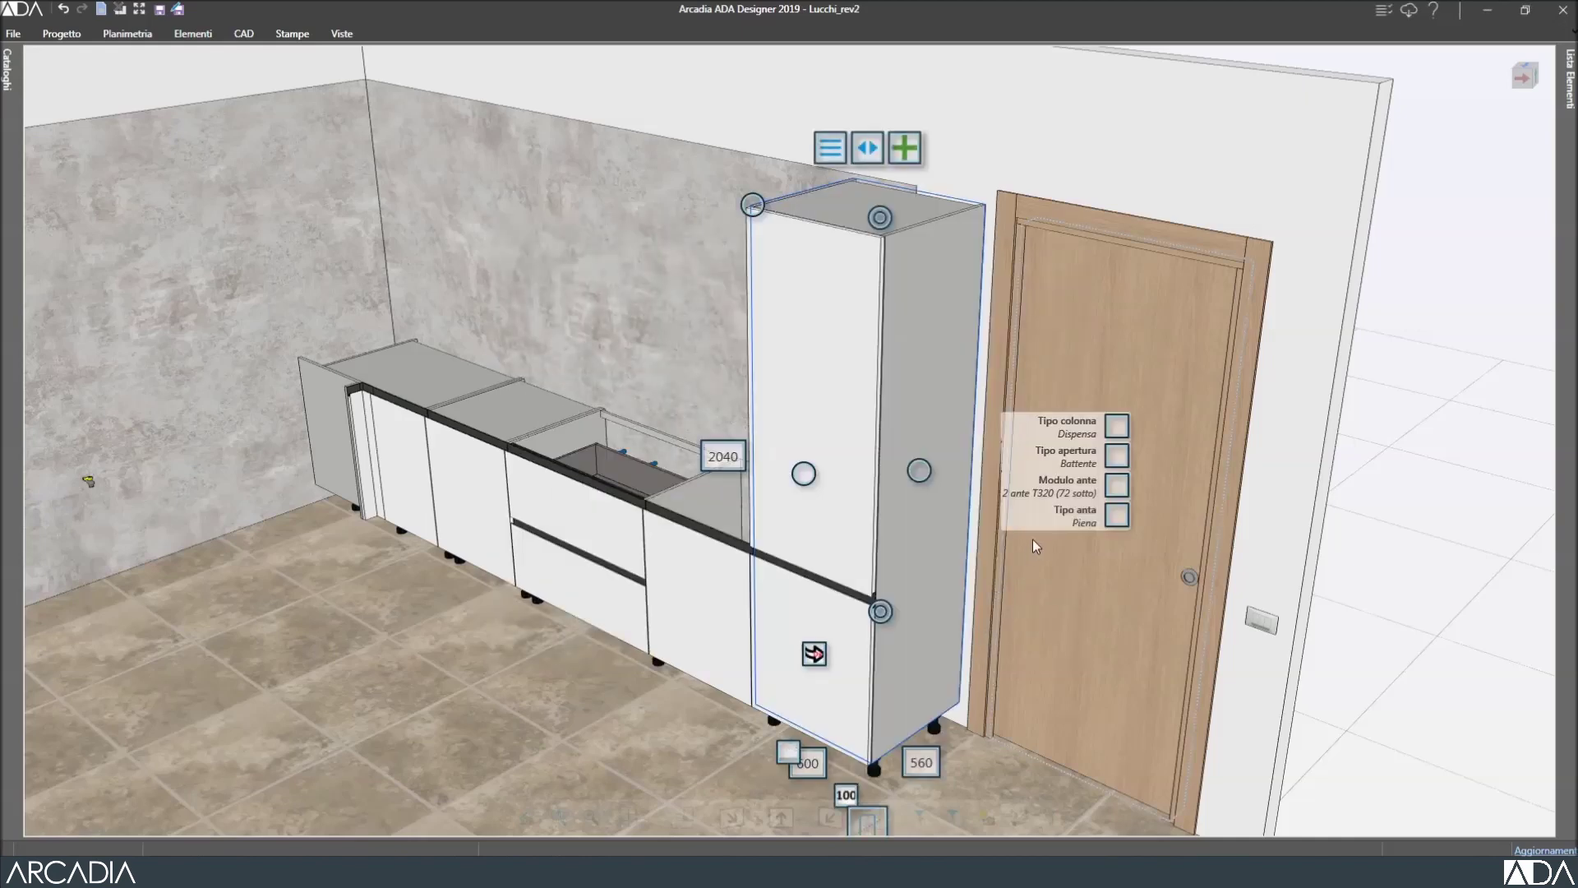
Set the tall column's type to Frigo and assign it a fridge from the Aeg range.
left_click(1117, 427)
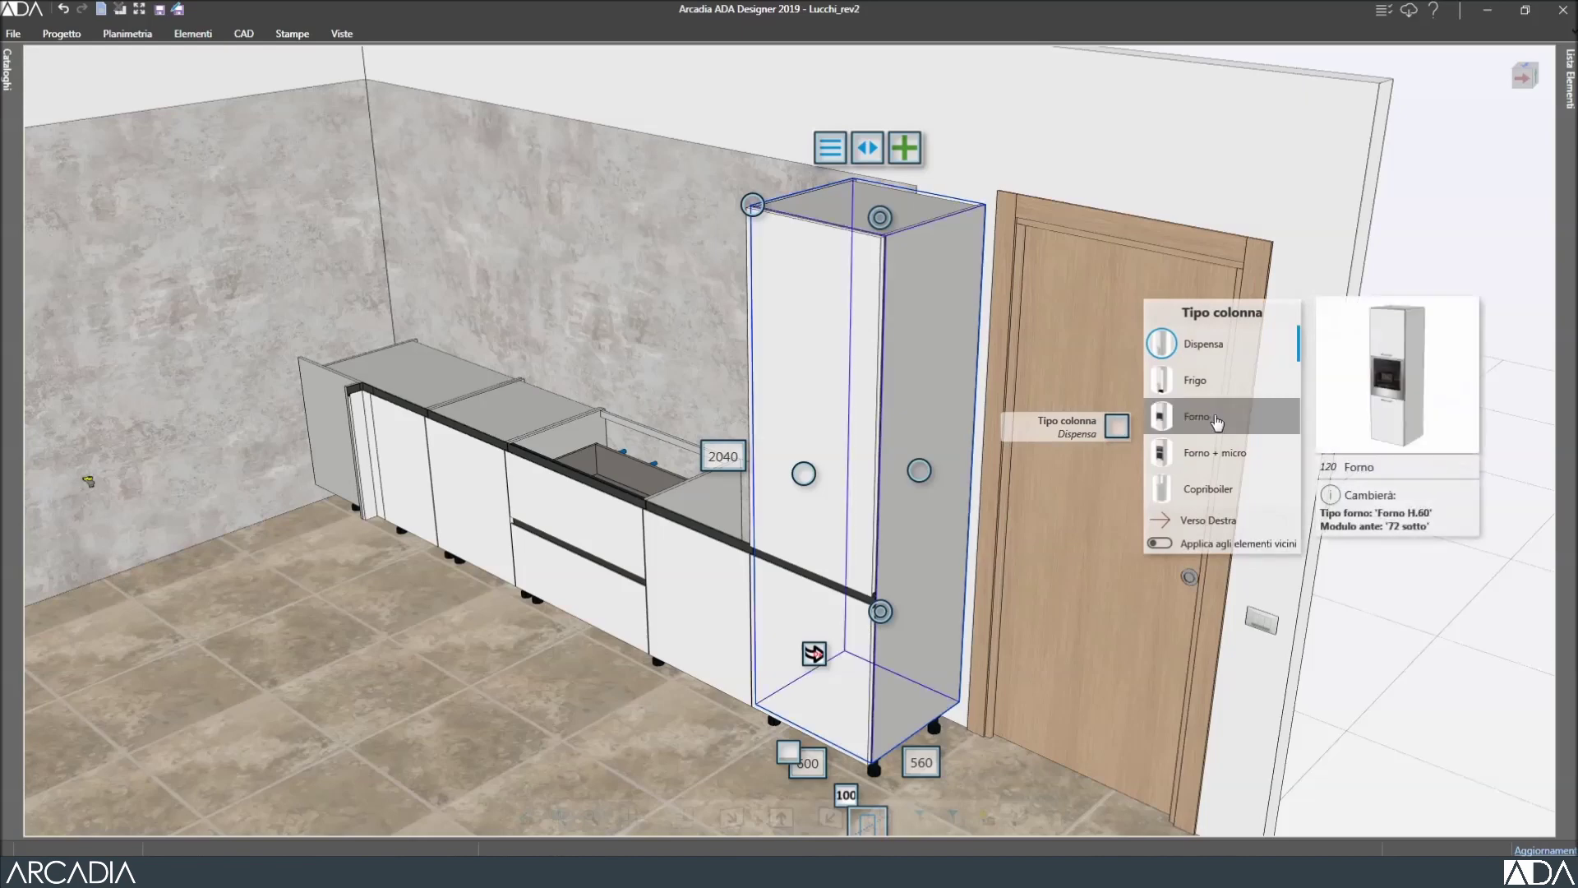
left_click(1216, 393)
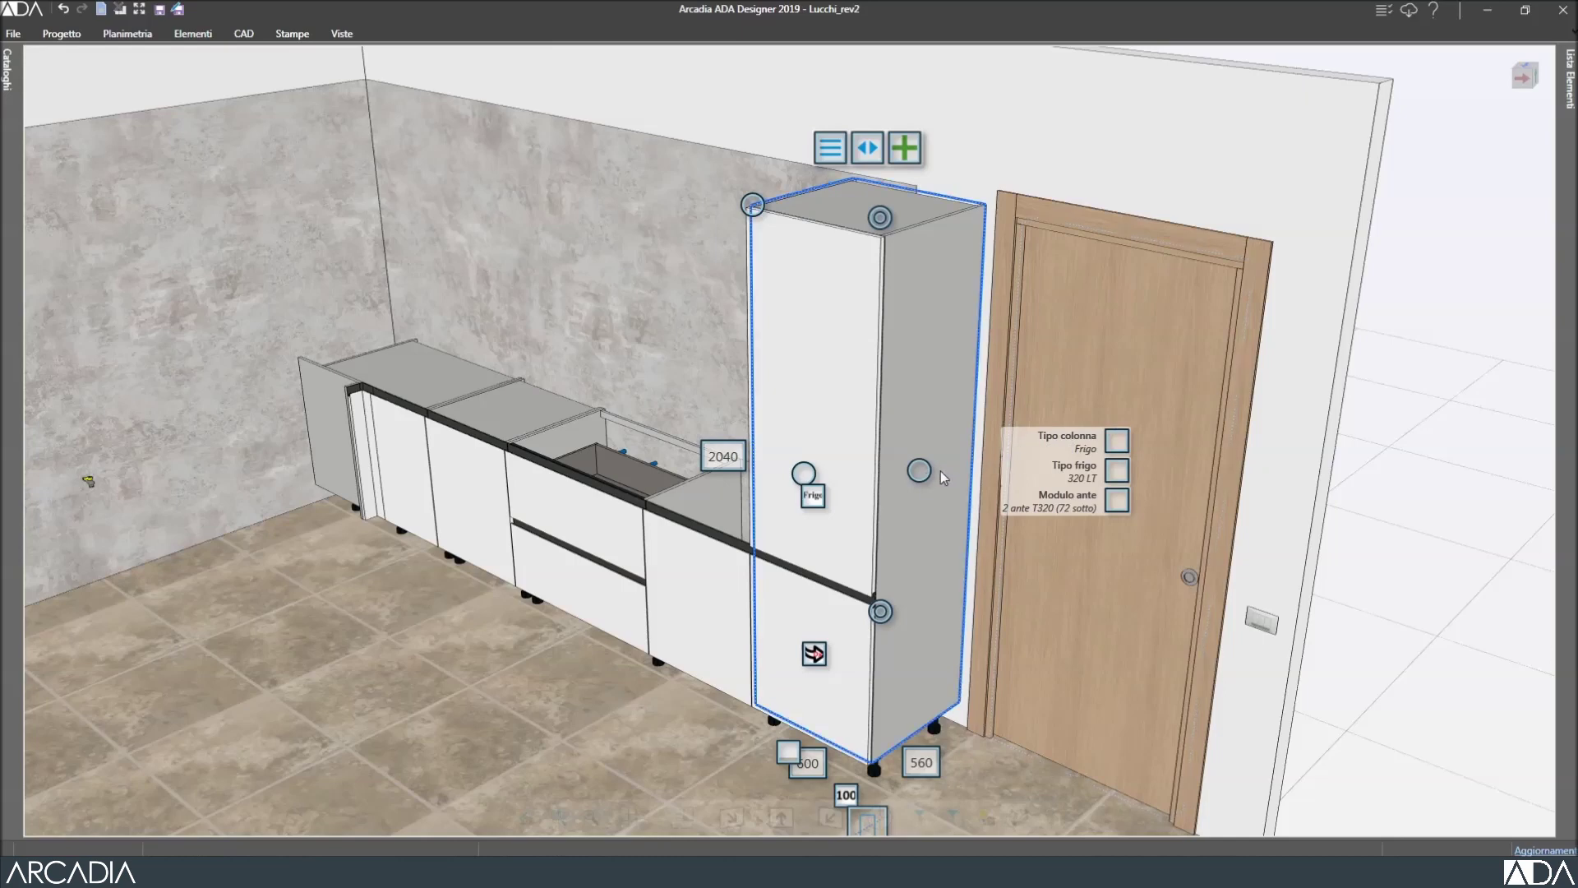
left_click(811, 499)
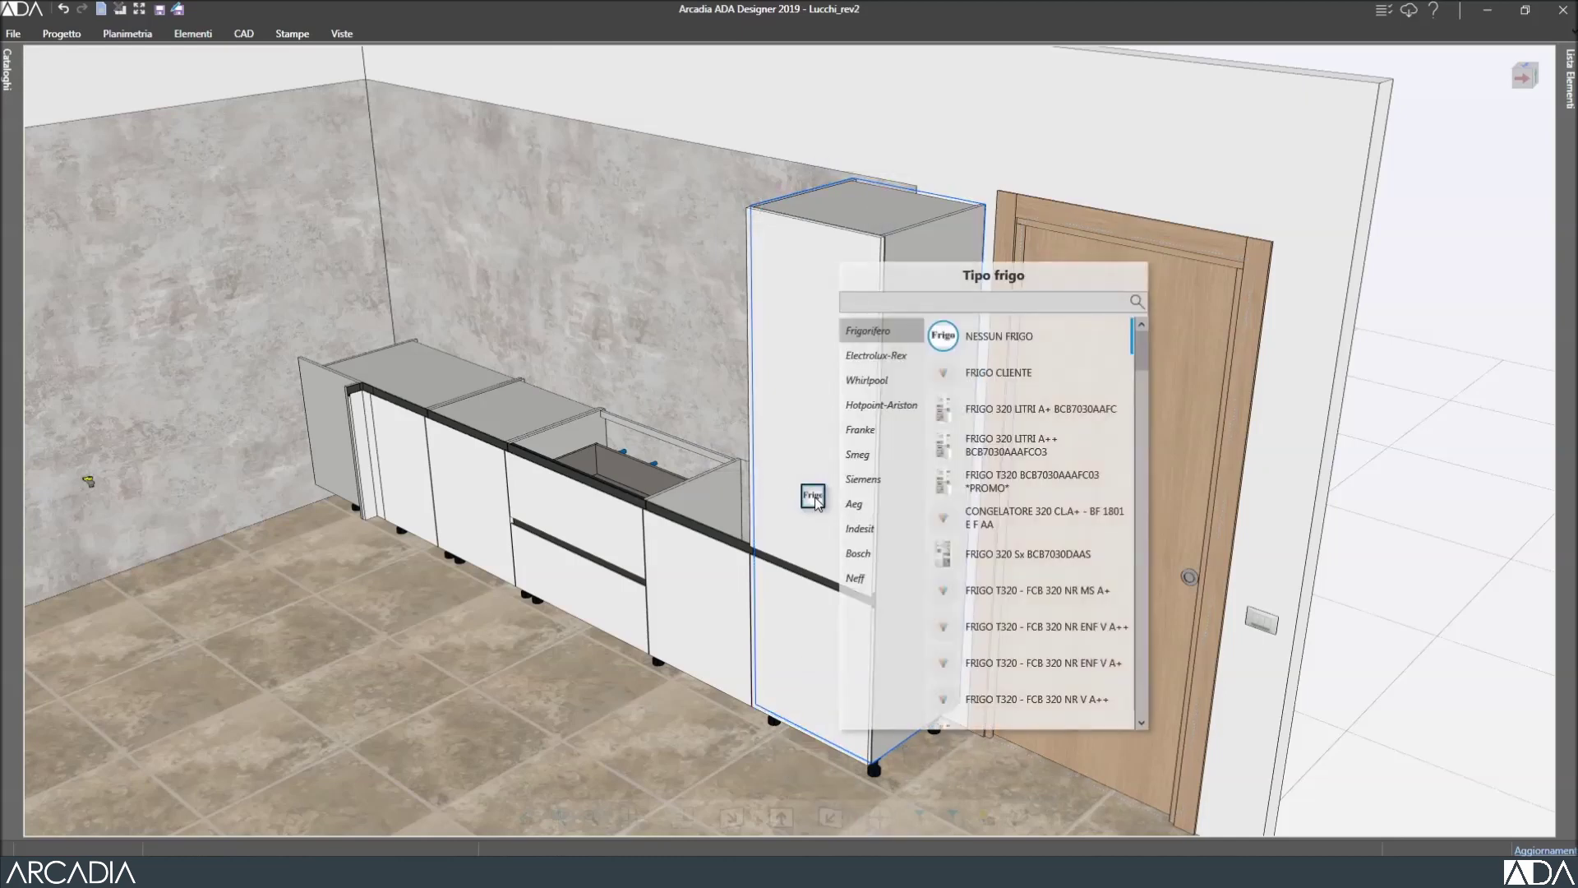
left_click(902, 511)
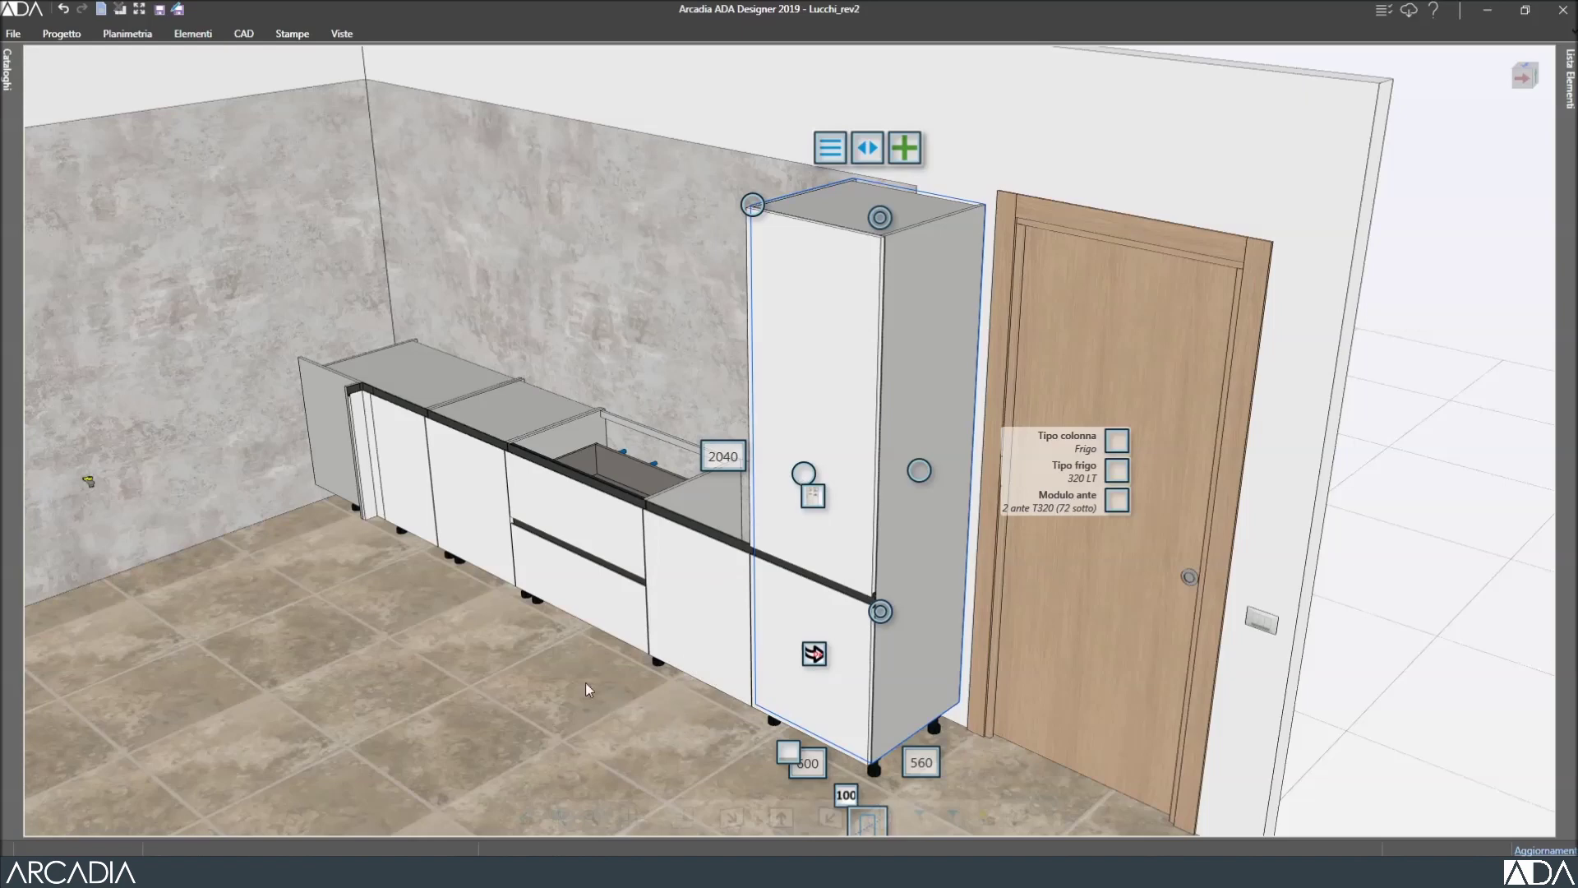
Add a Base element on the free side of the corner unit with the hinge direction set to SINISTRA.
middle_click_drag(517, 652, 850, 697)
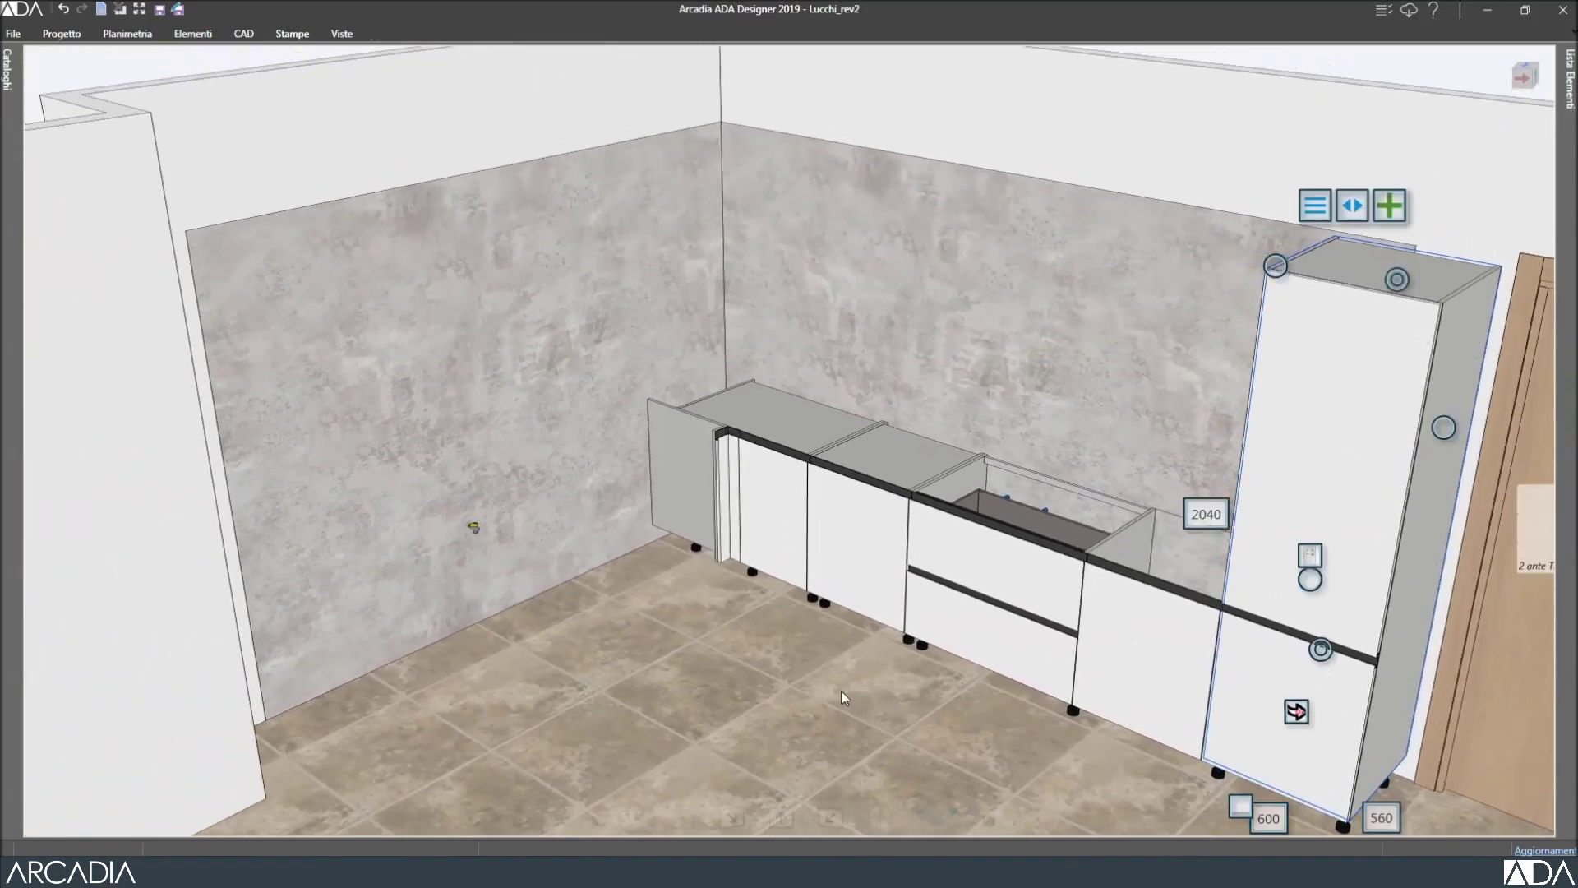
scroll(722, 653, "up", 3)
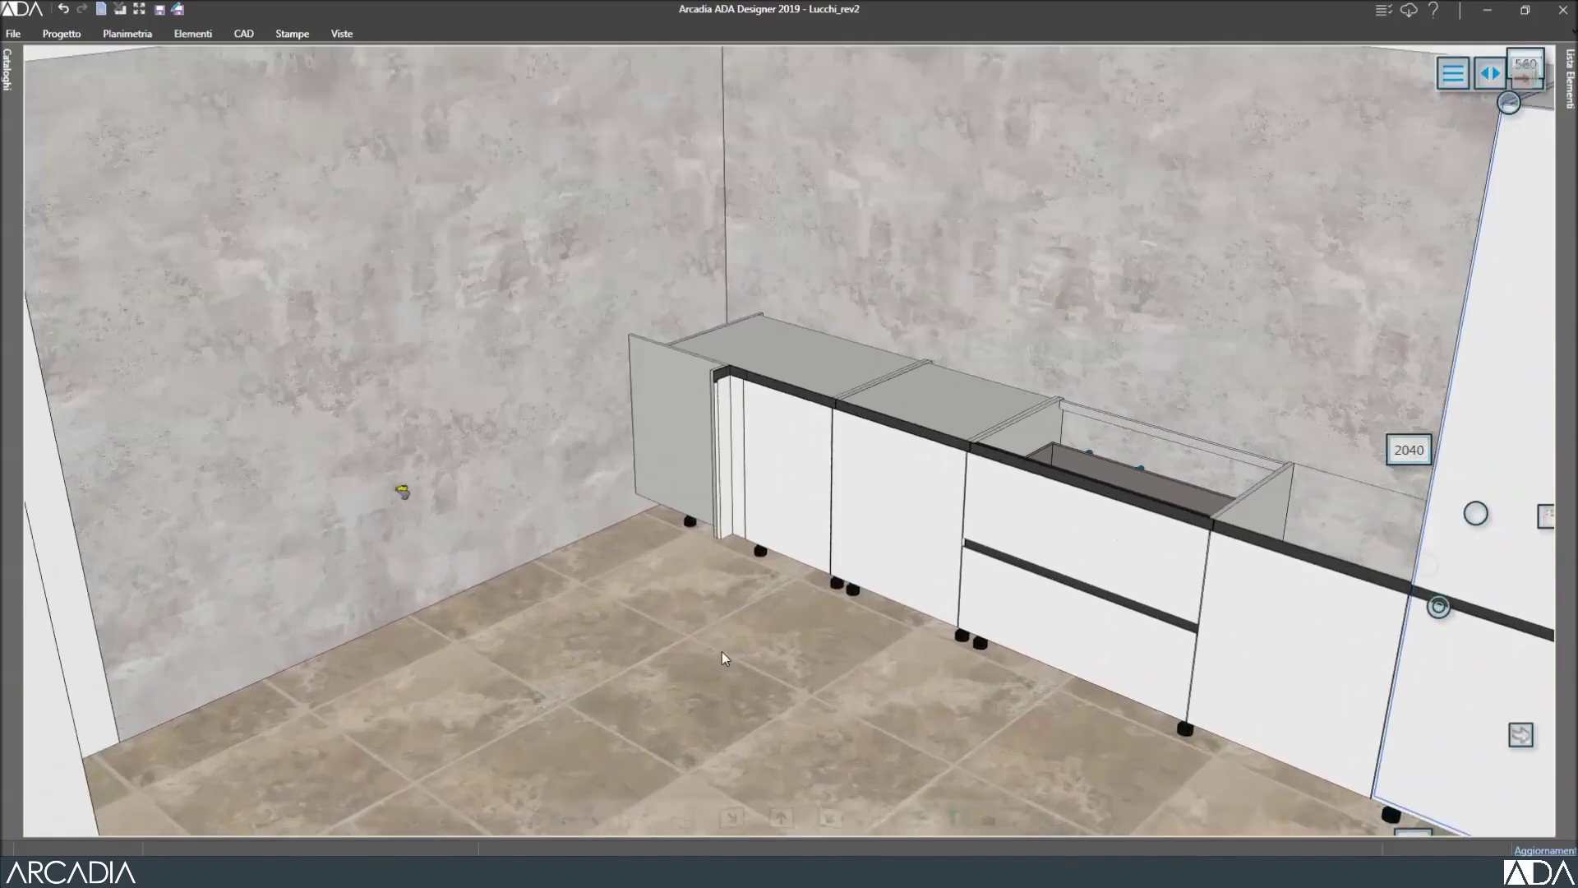
left_click(792, 441)
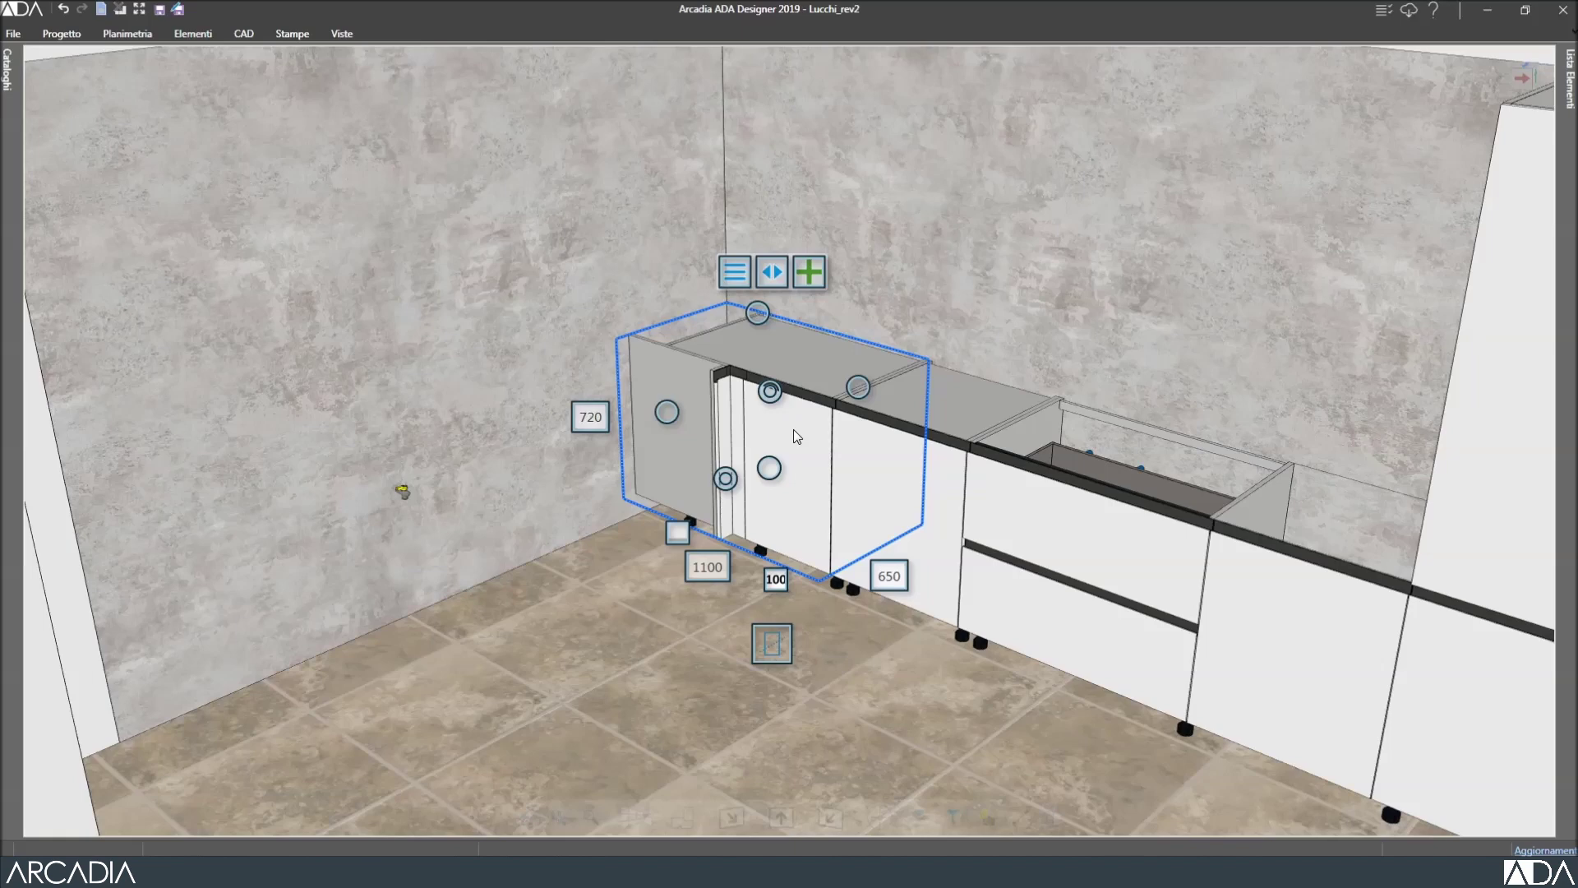
left_click(809, 271)
mouse_move(846, 299)
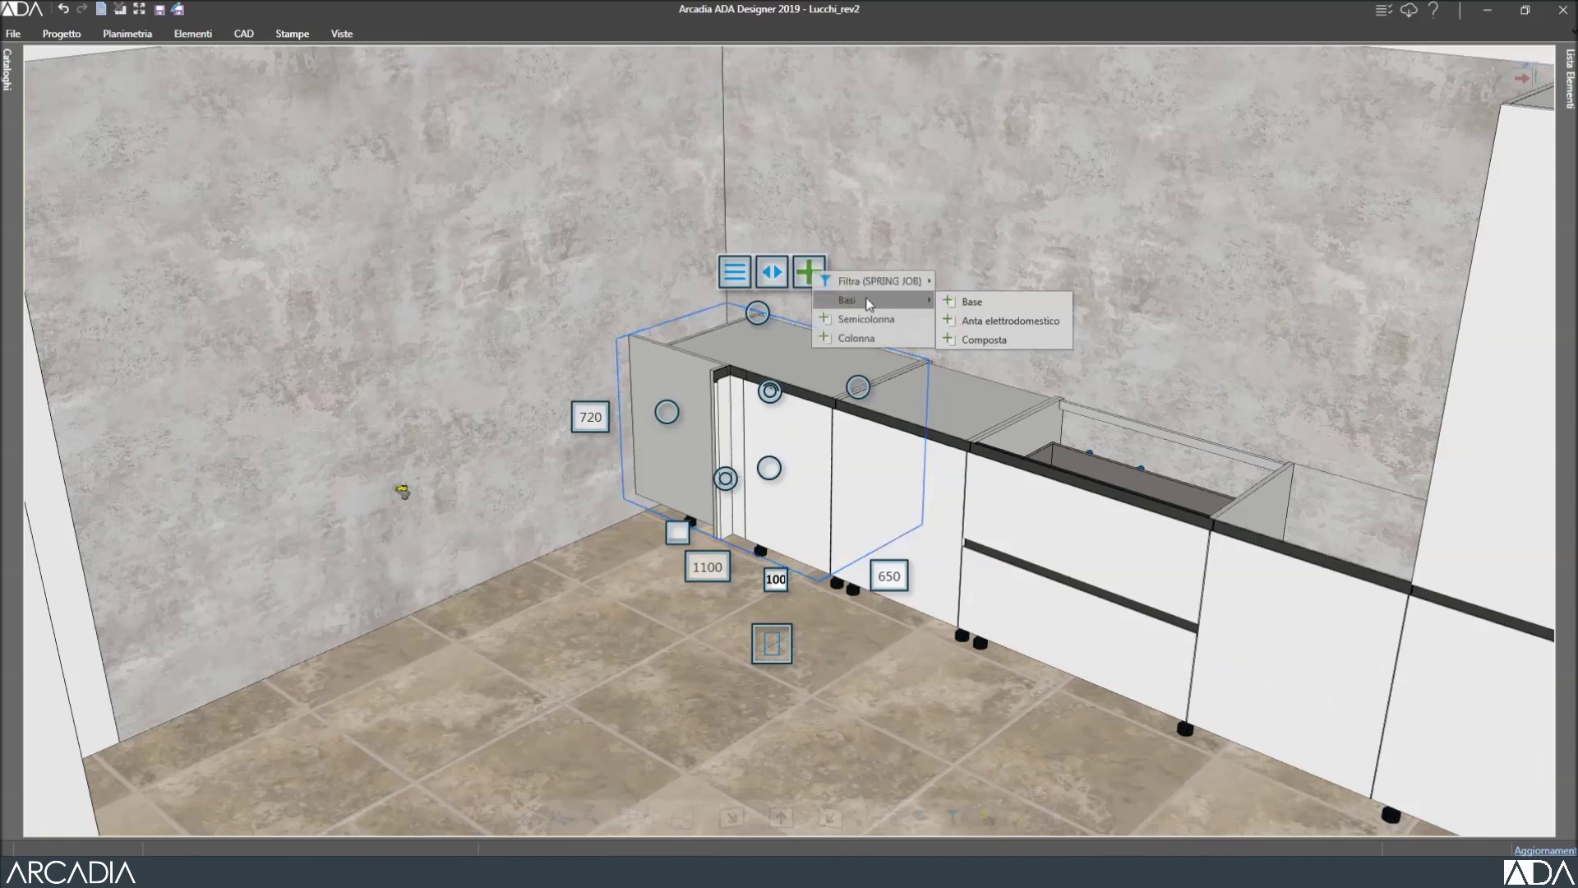
left_click(988, 303)
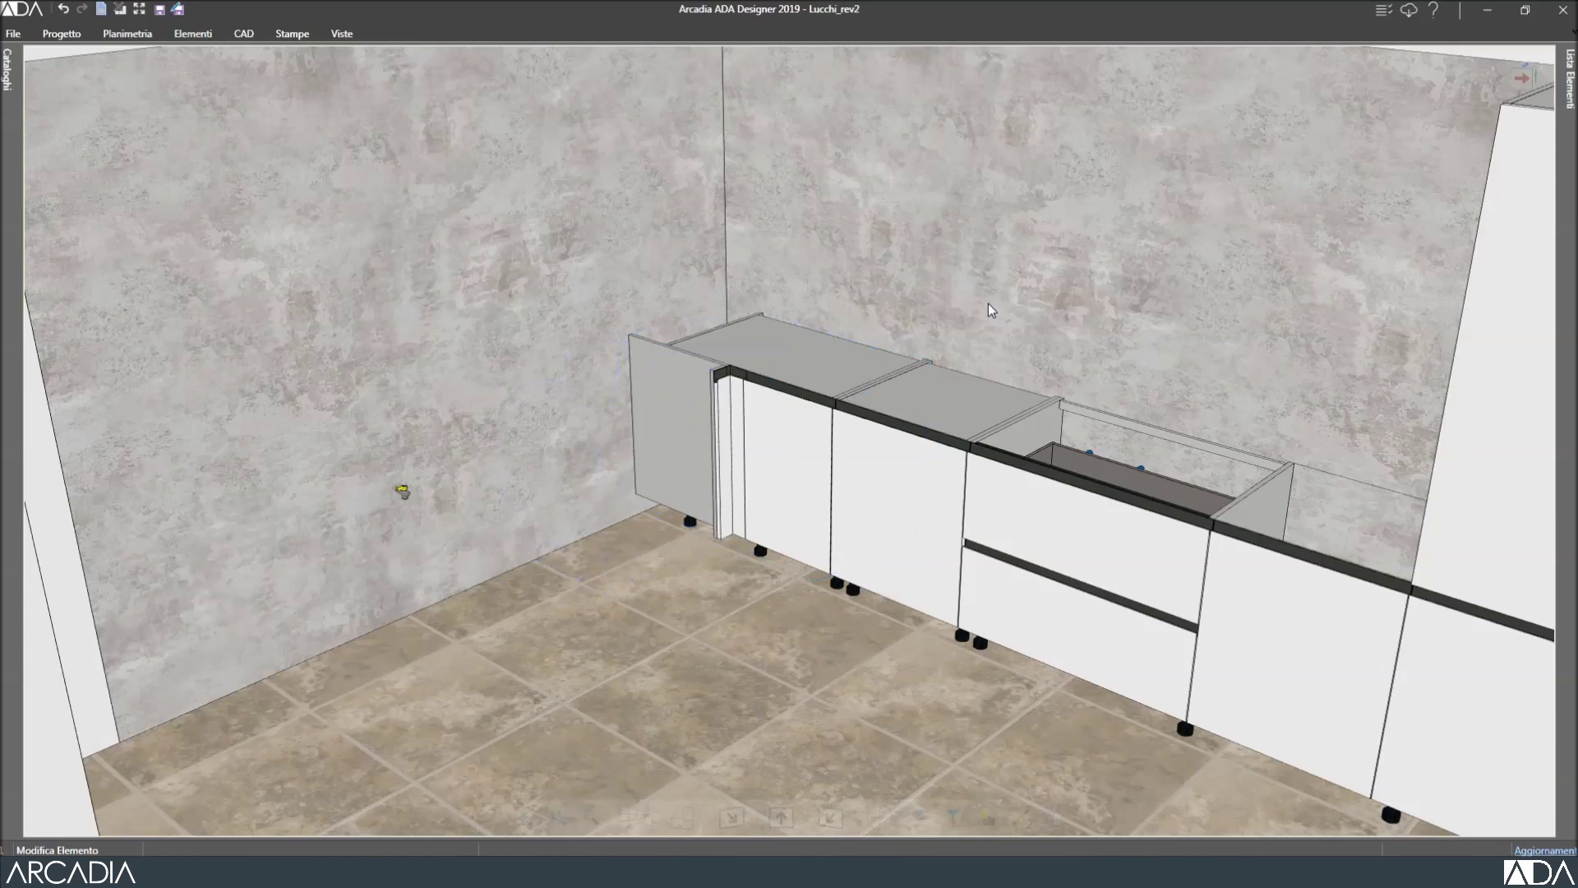
left_click(786, 382)
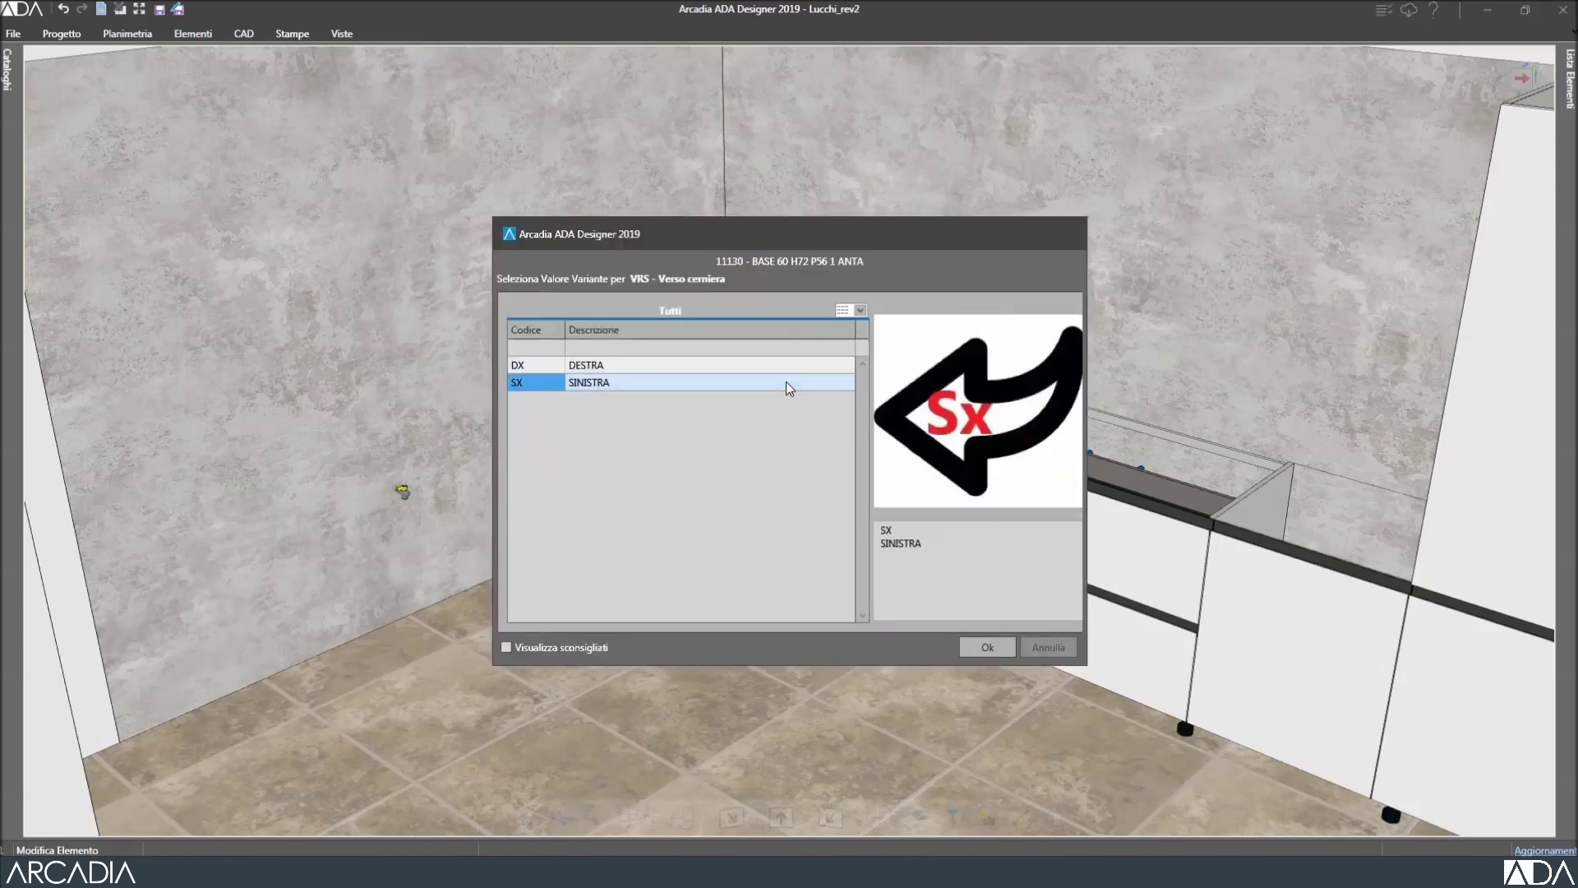
left_click(978, 646)
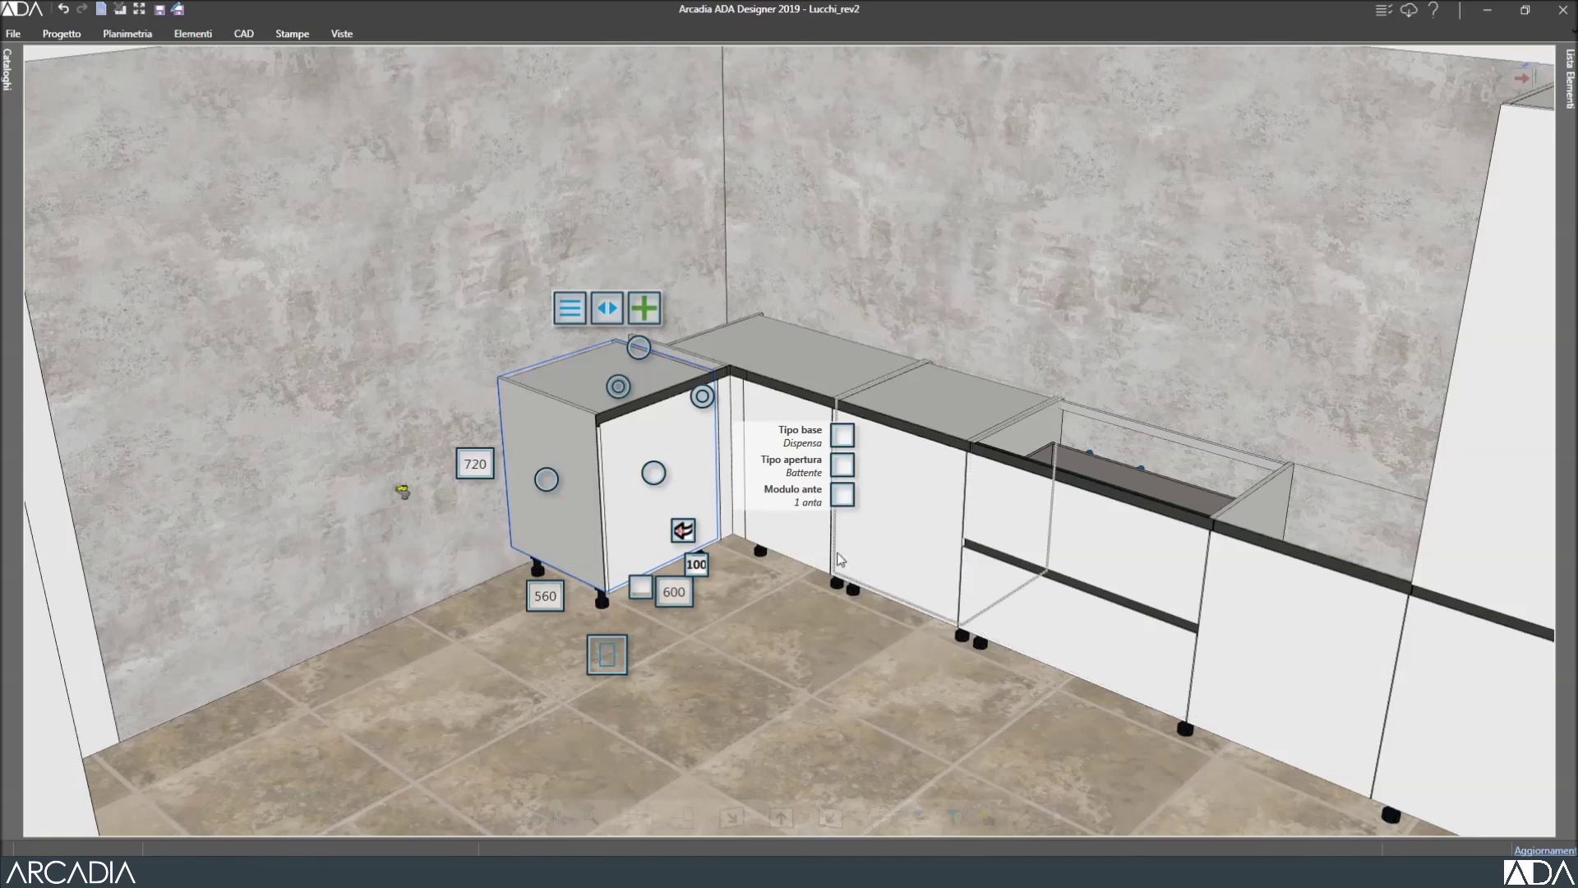
Add a second Base element beside the new left-hinged base, with the hinge direction set to DESTRA.
left_click(640, 308)
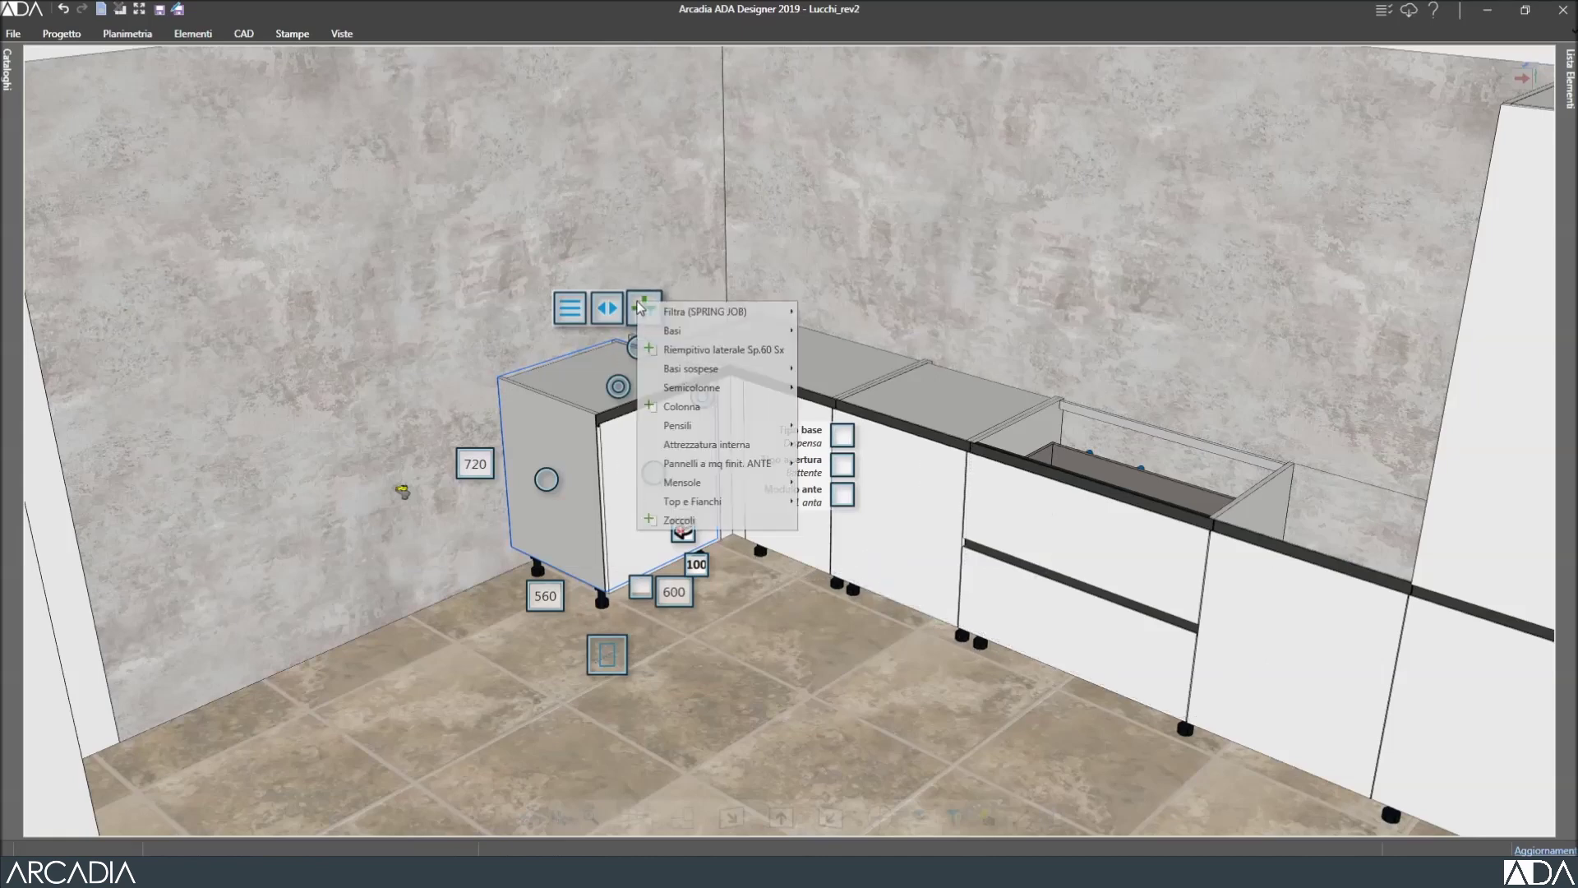
mouse_move(710, 335)
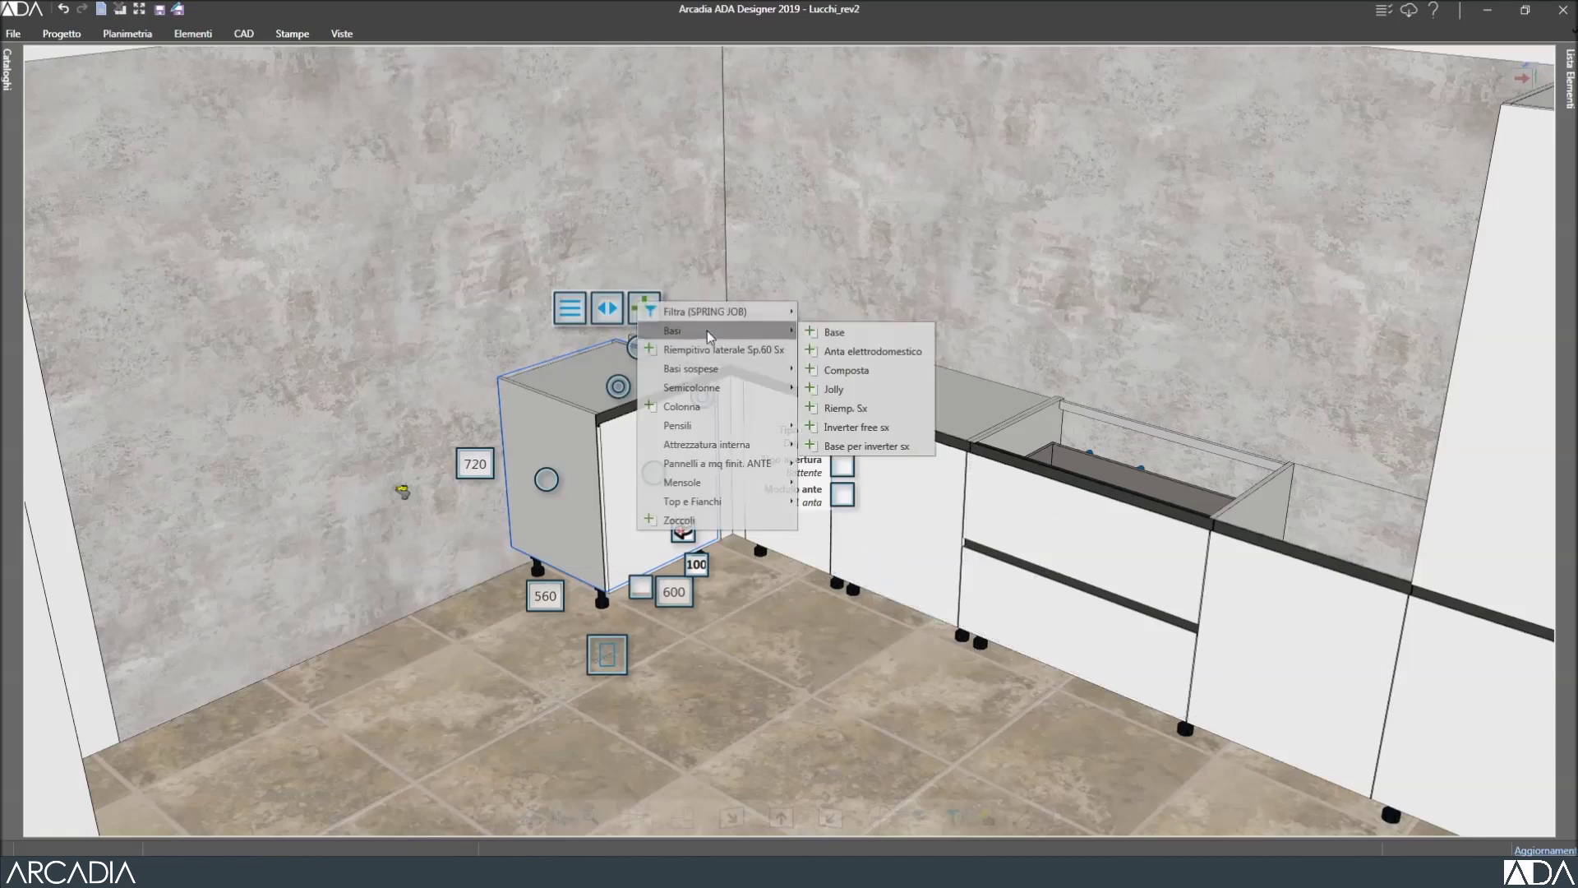
left_click(862, 332)
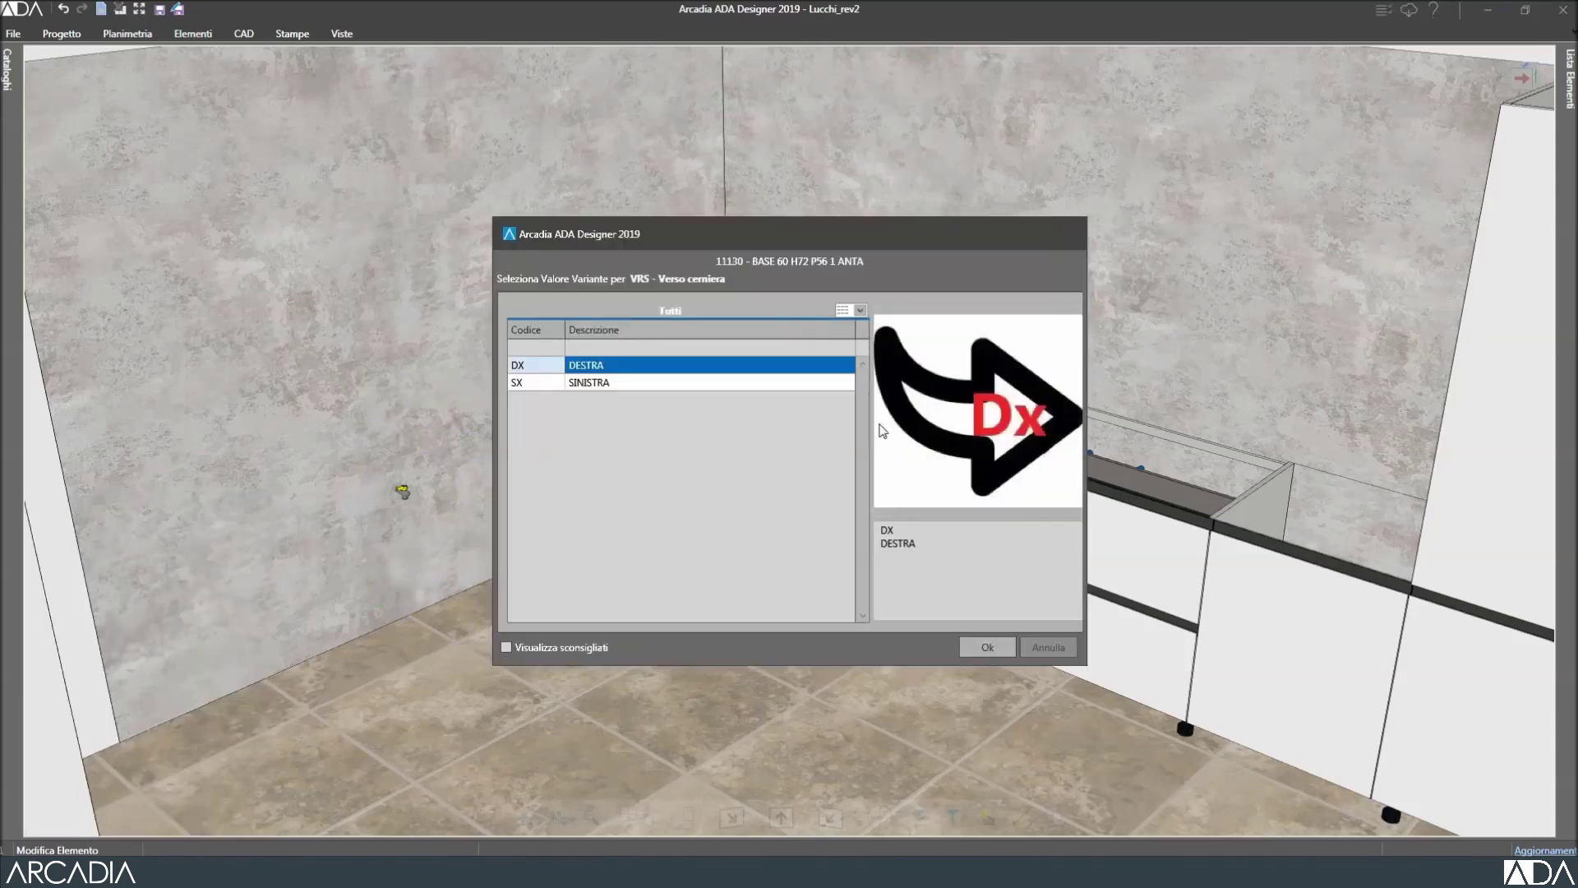
left_click(985, 647)
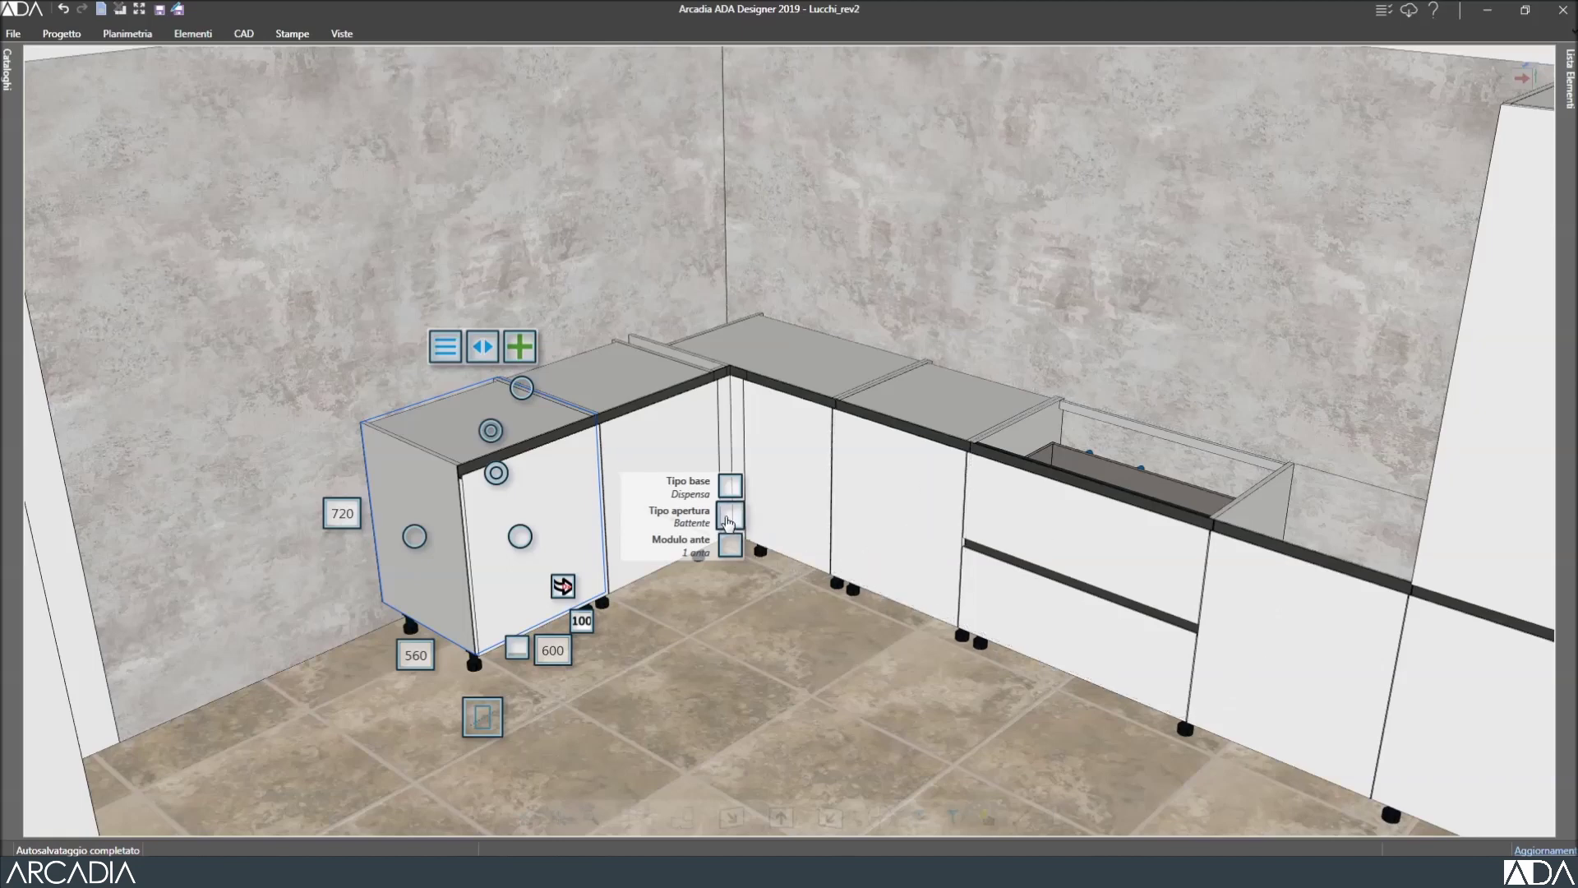
Set the second base's opening type to Cesto estraibile and its length to 300.
left_click(729, 516)
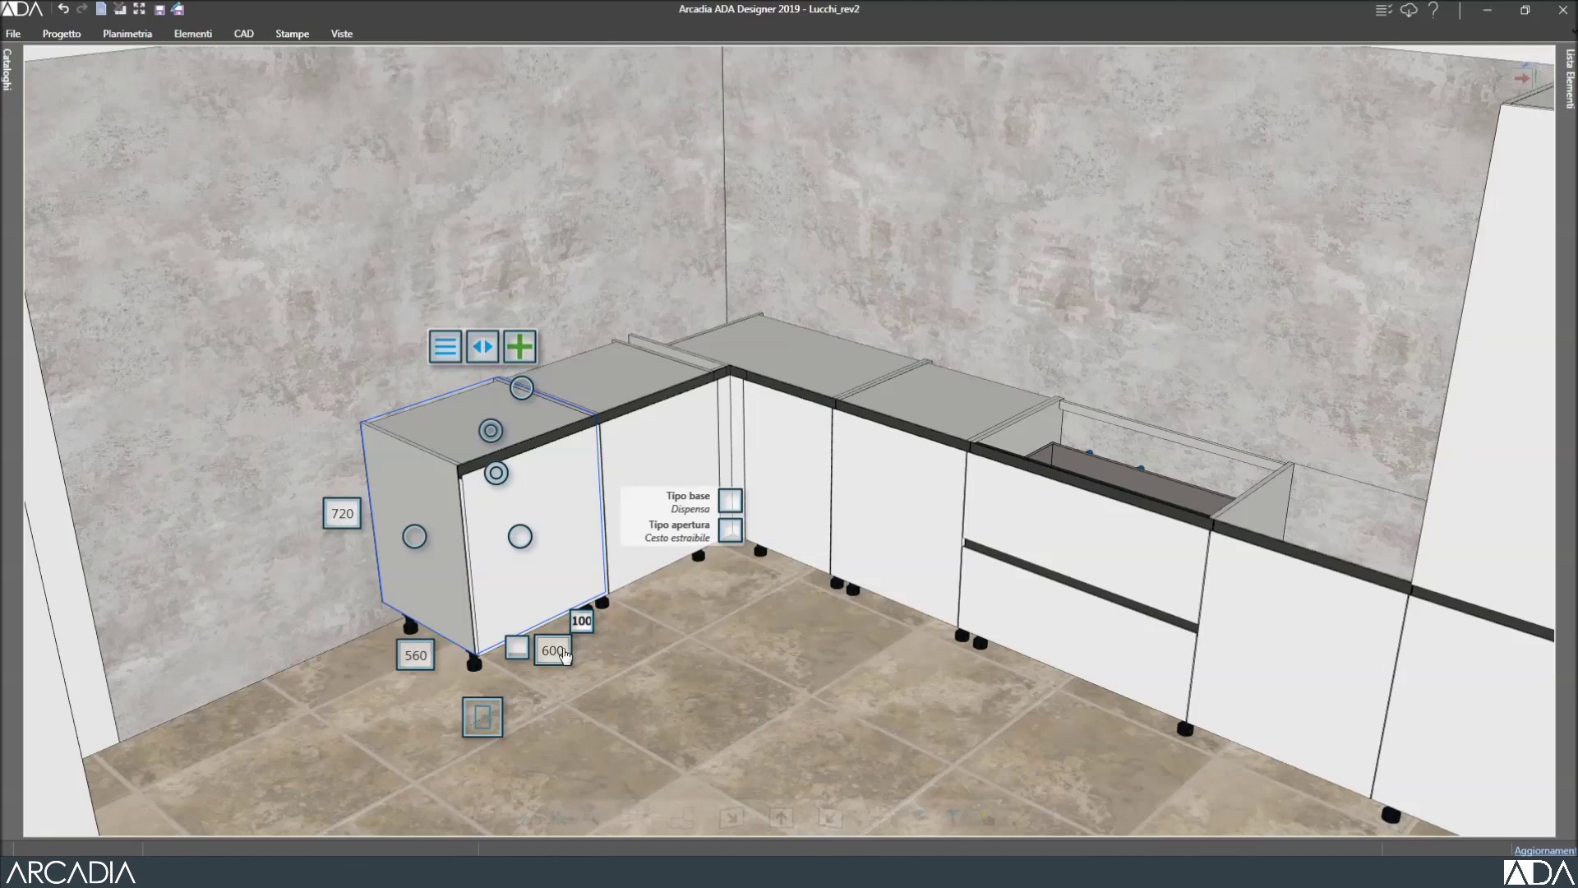
left_click(556, 655)
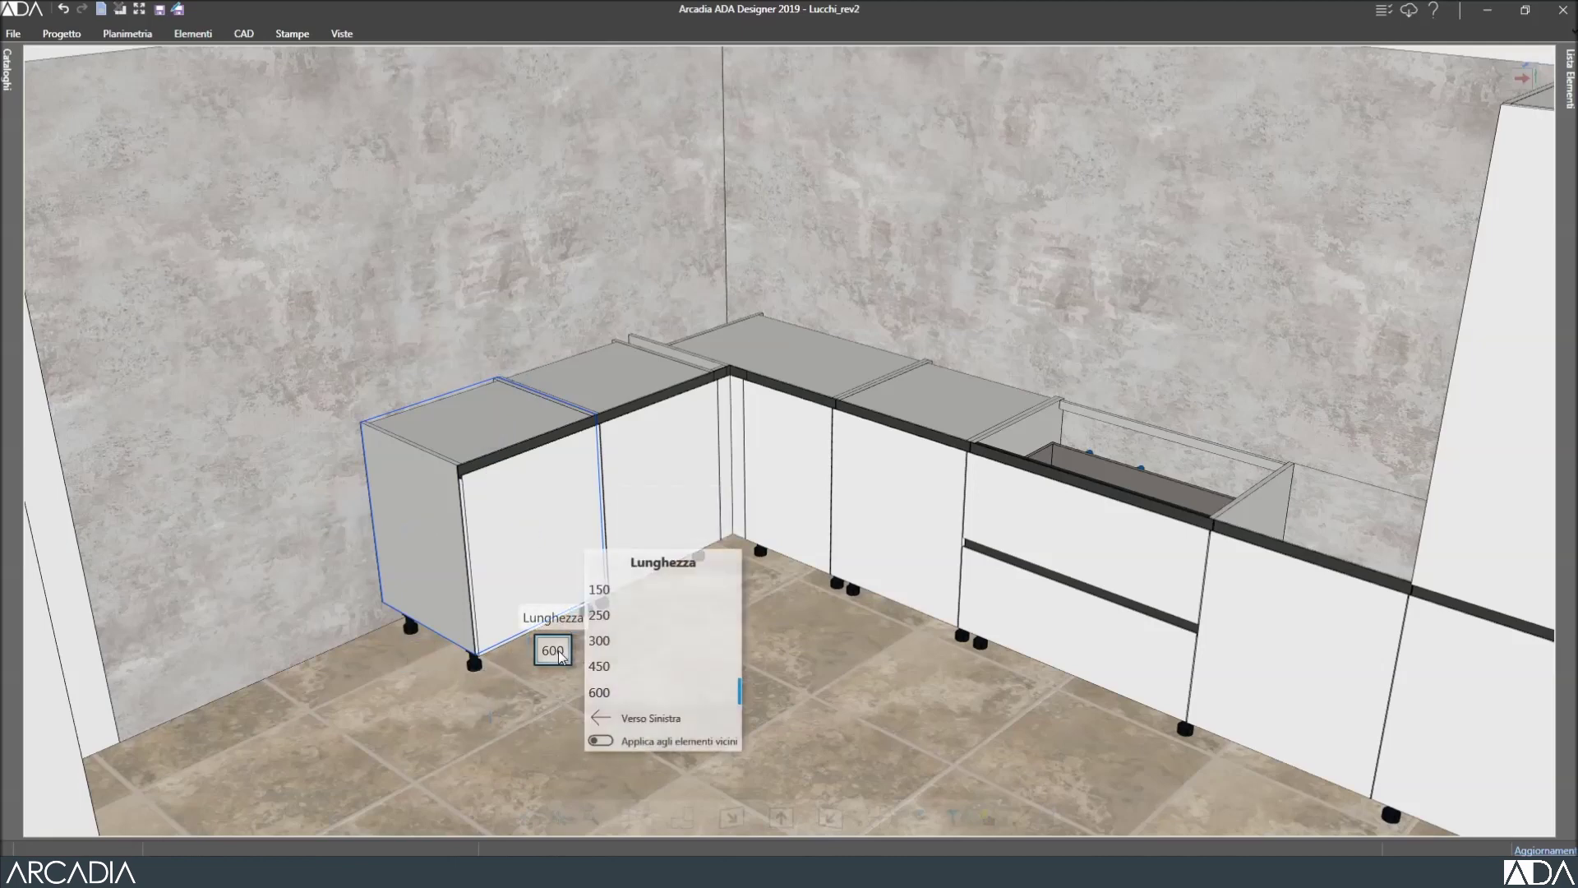
left_click(615, 647)
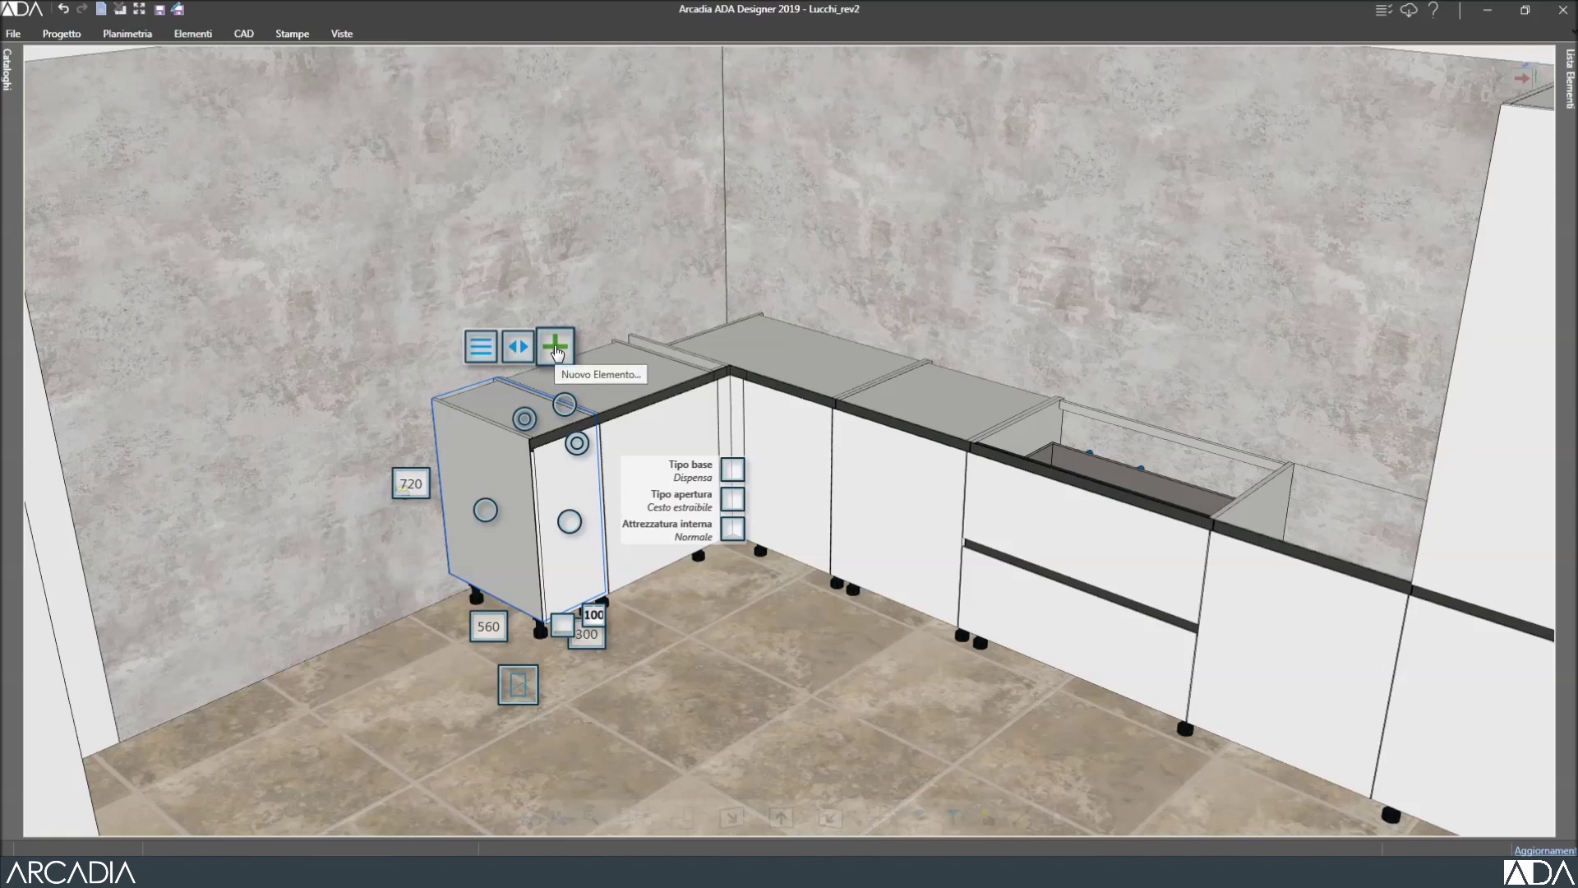
Add another Base element beside the pull-out base with hinge direction DESTRA, and set its length to 900.
left_click(556, 347)
mouse_move(583, 377)
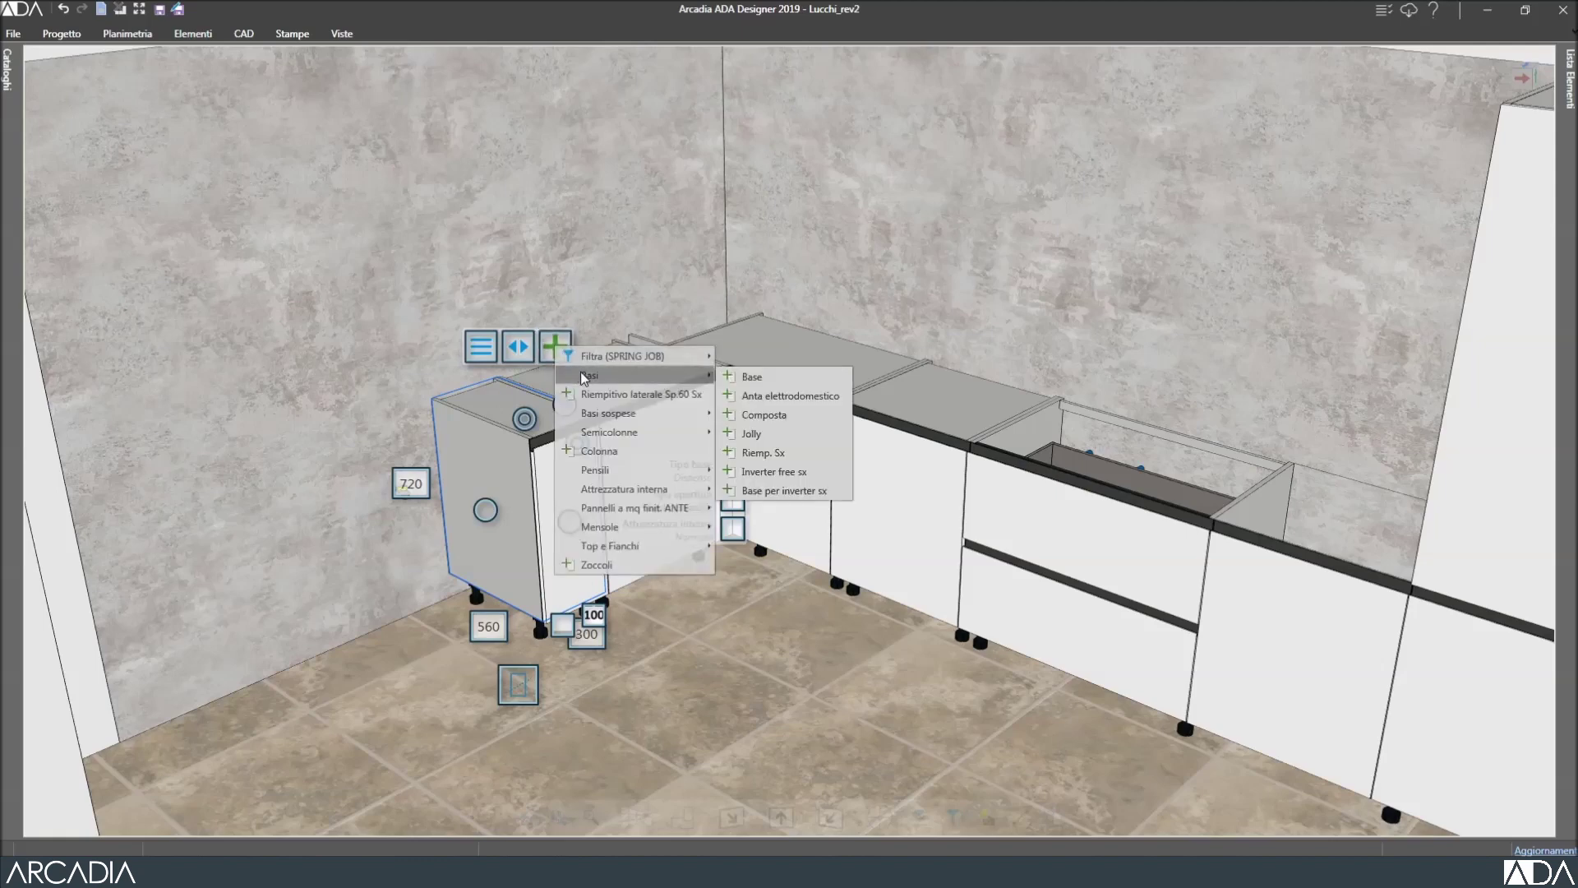
left_click(761, 378)
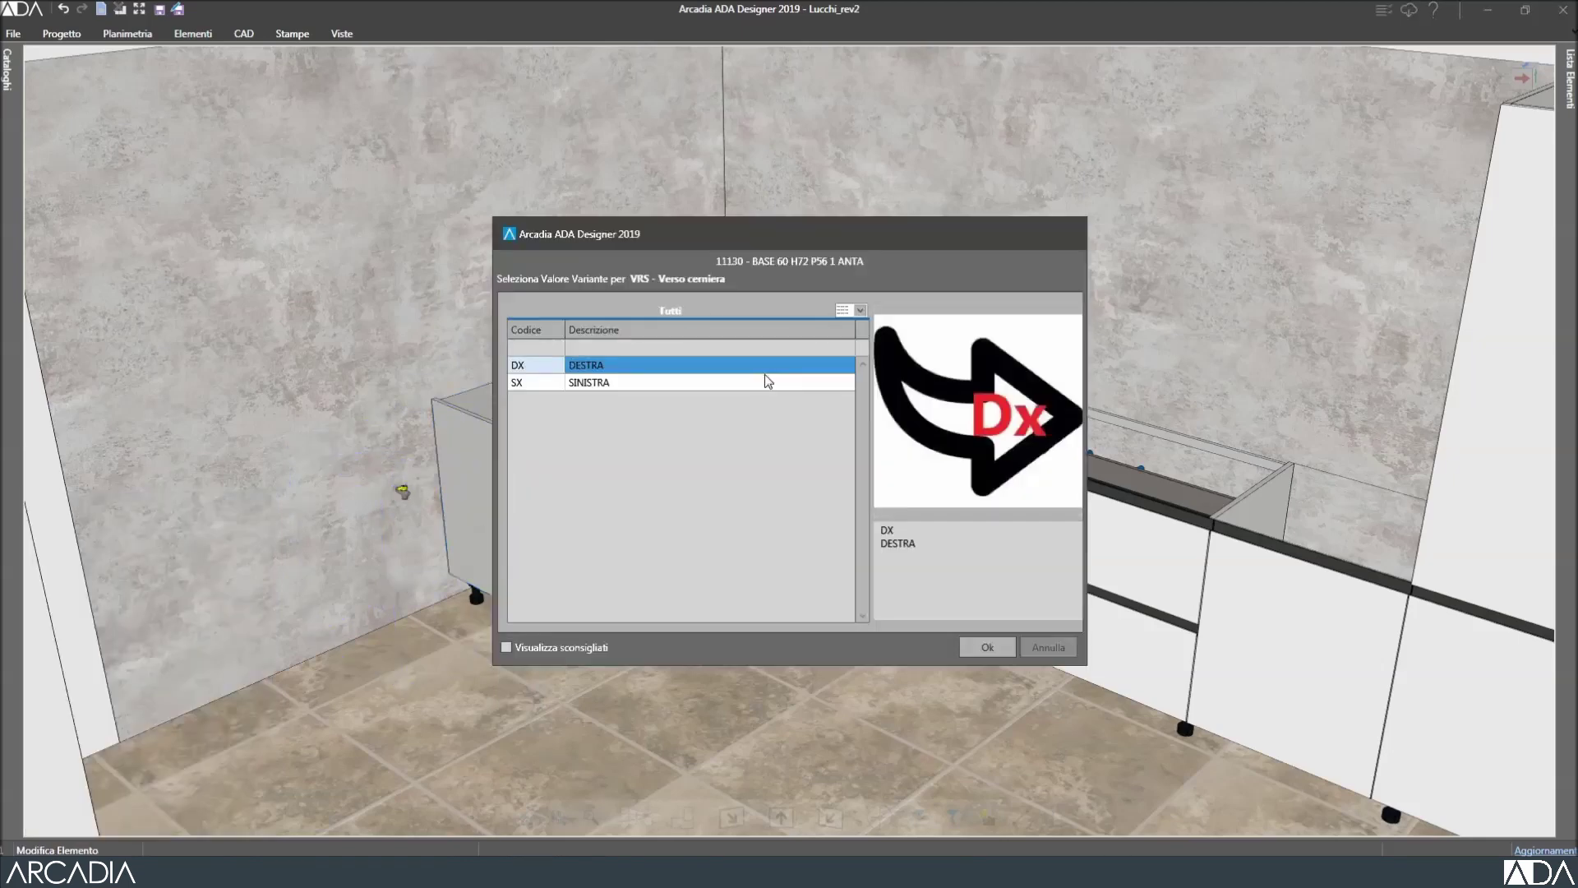
left_click(982, 648)
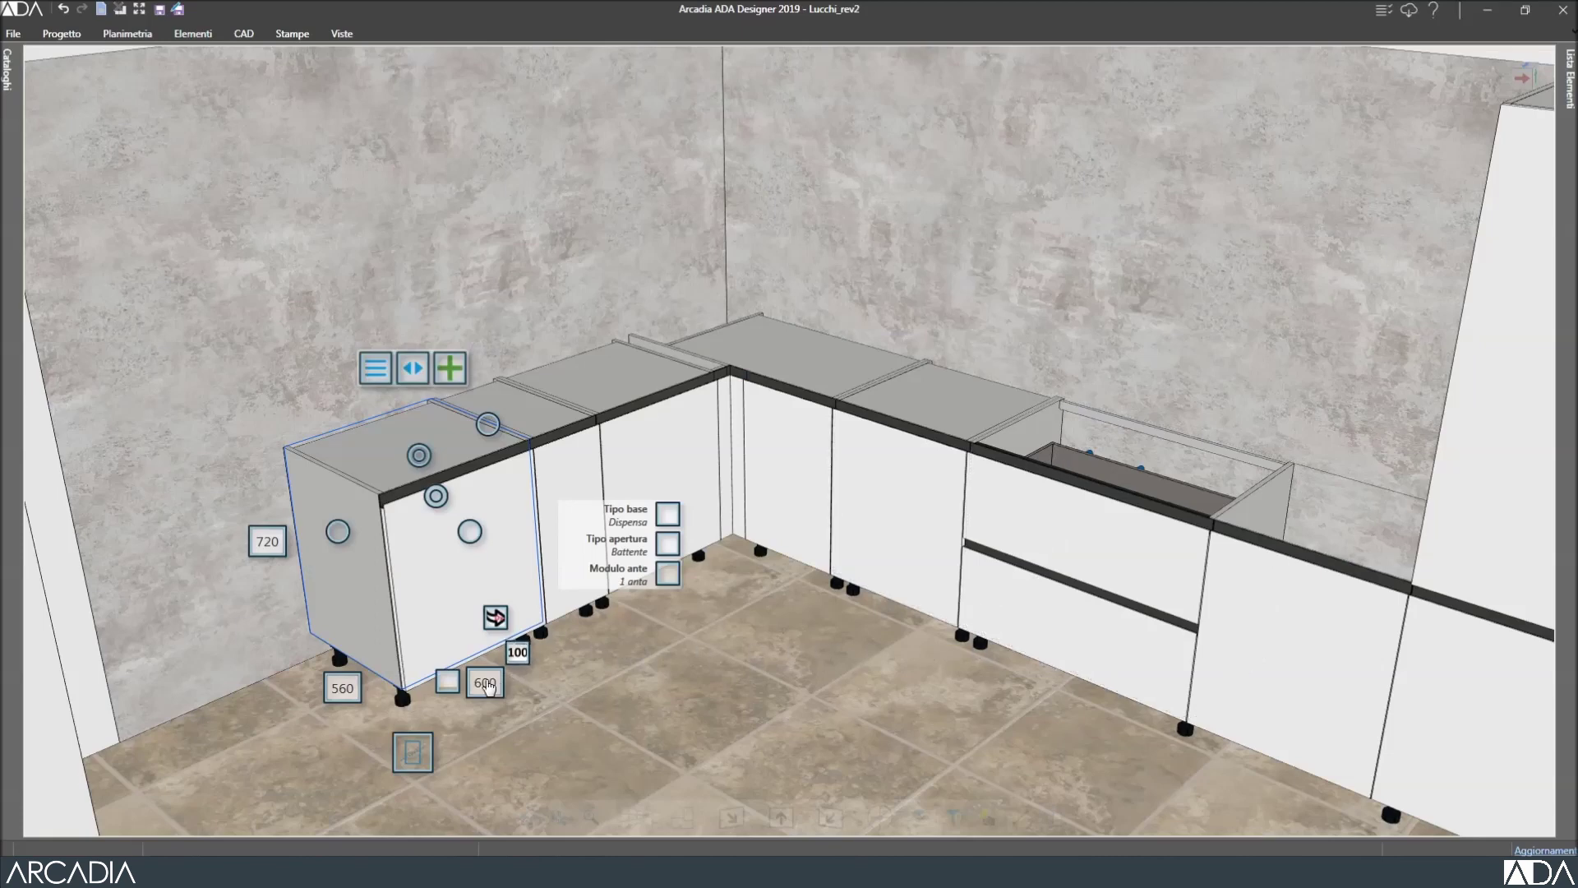
left_click(484, 682)
left_click(485, 682)
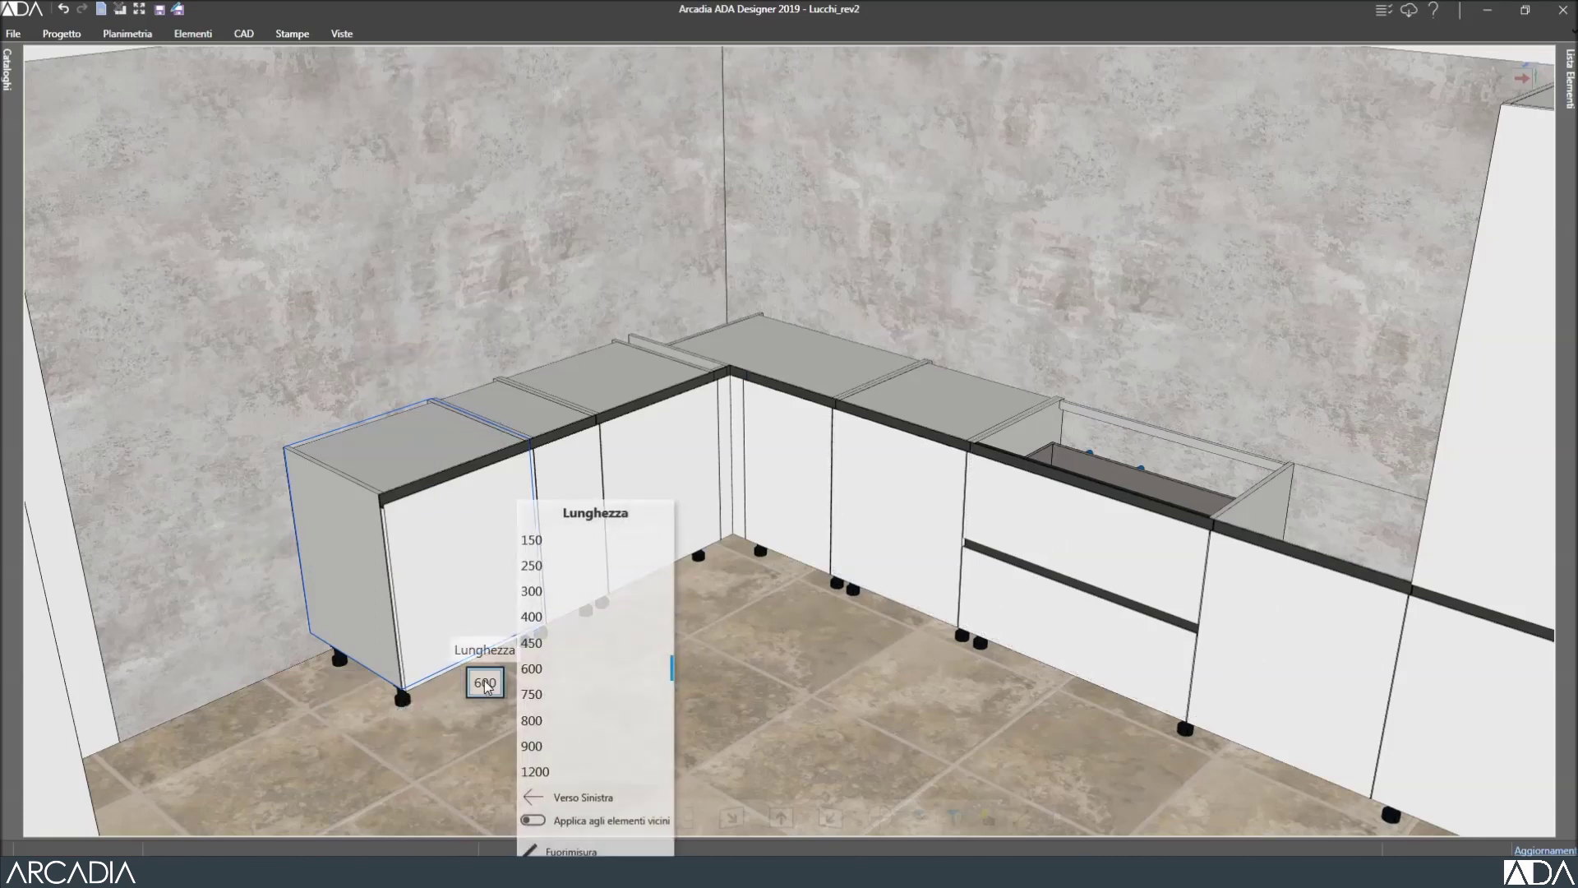
left_click(550, 745)
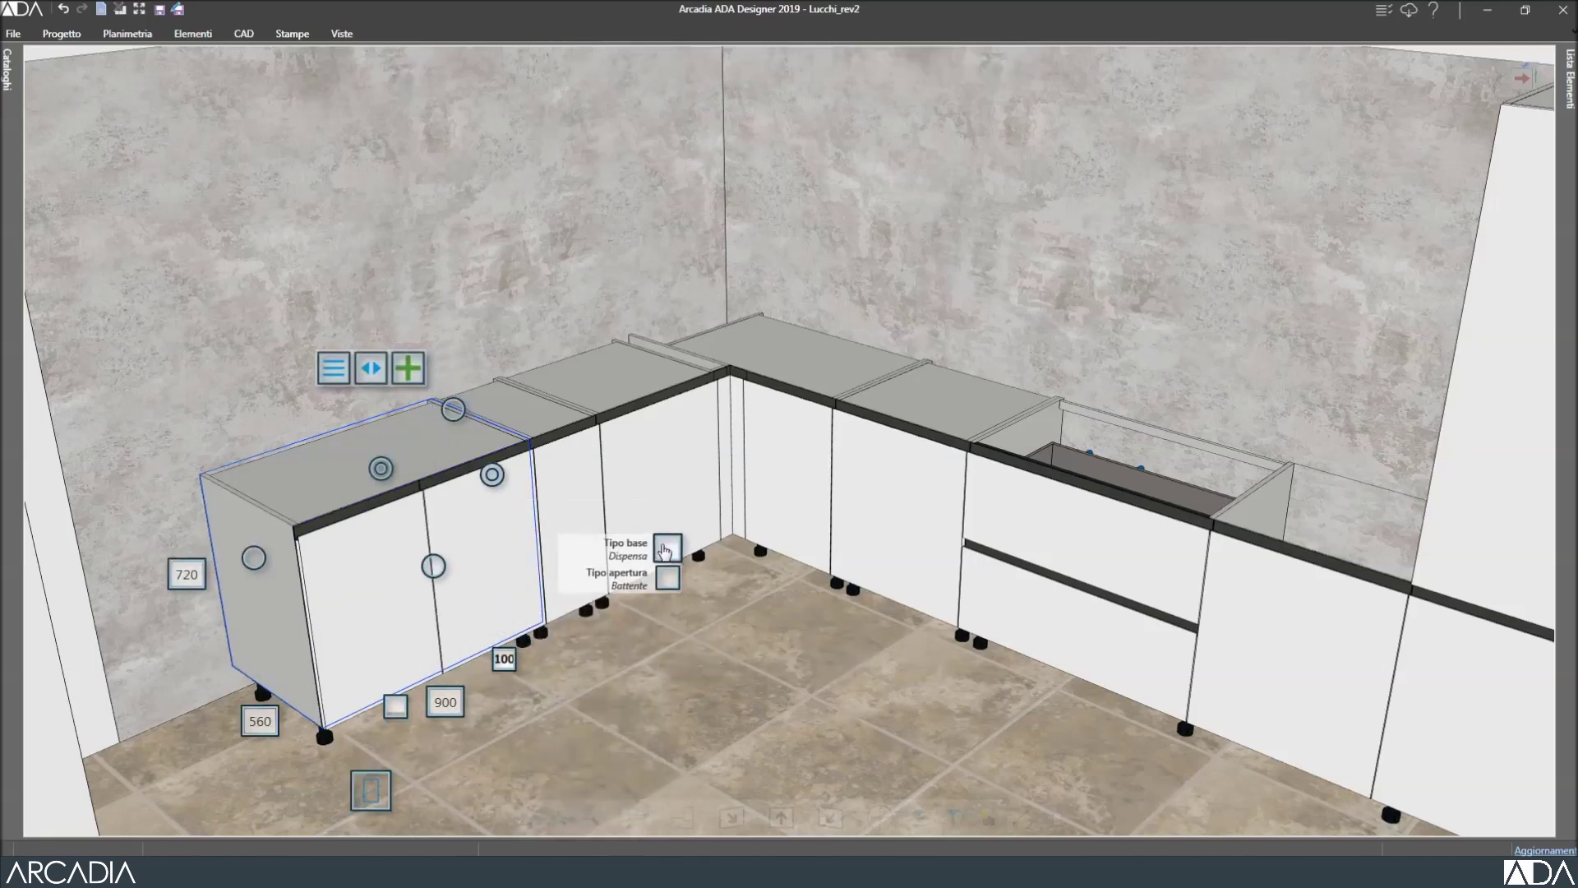
Make the 900 base a Piano cott. unit with opening type Cassetti e cesti and front module 1 cesto + 2 cassetti.
left_click(666, 547)
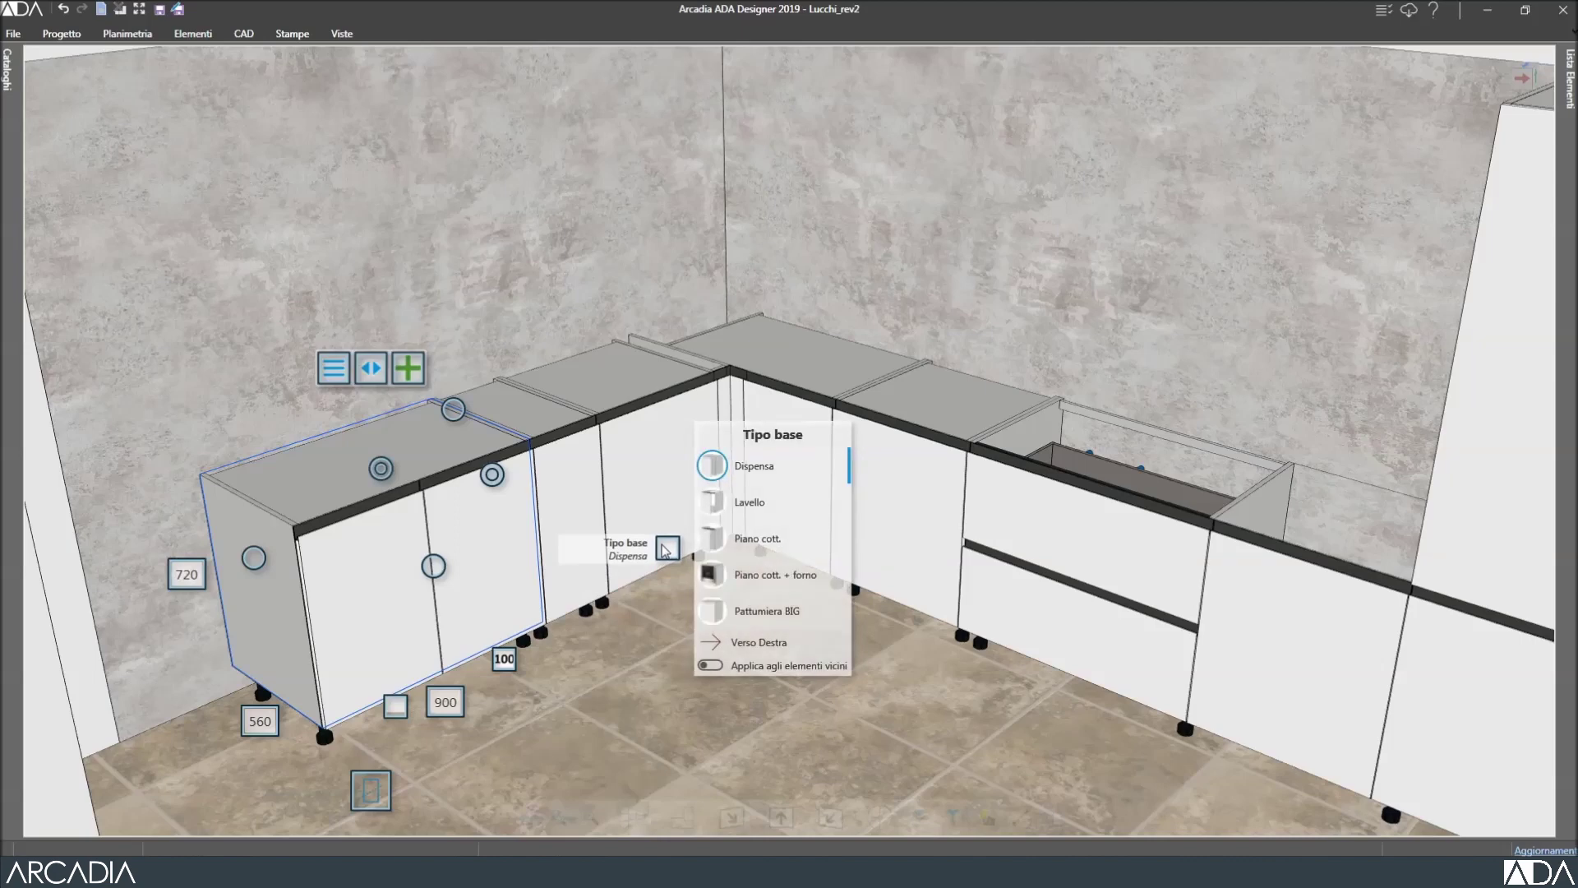
left_click(731, 541)
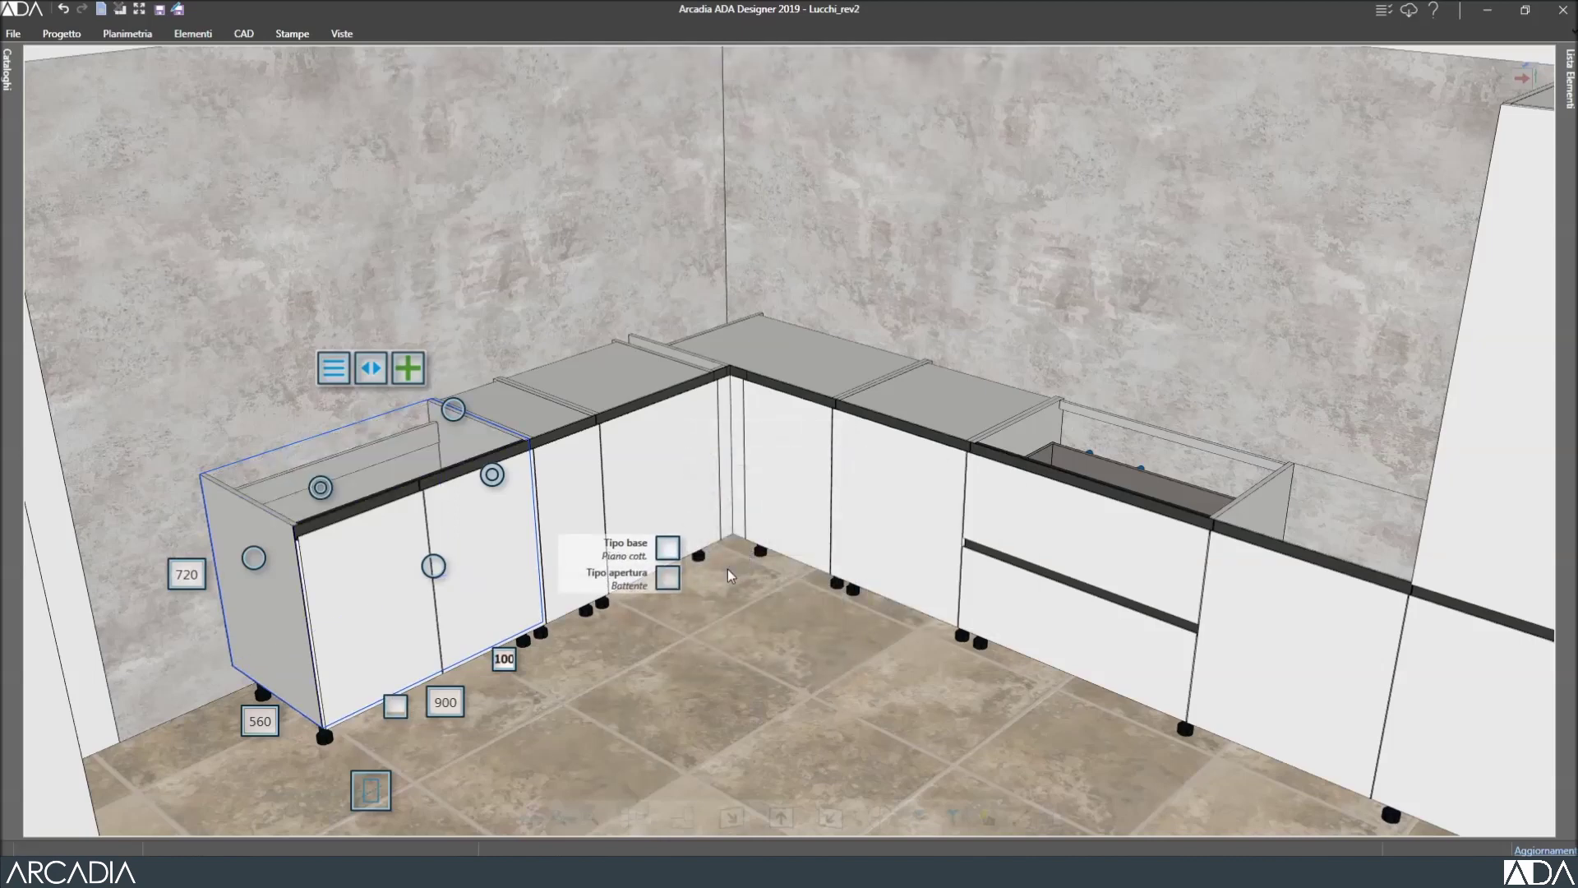
left_click(668, 578)
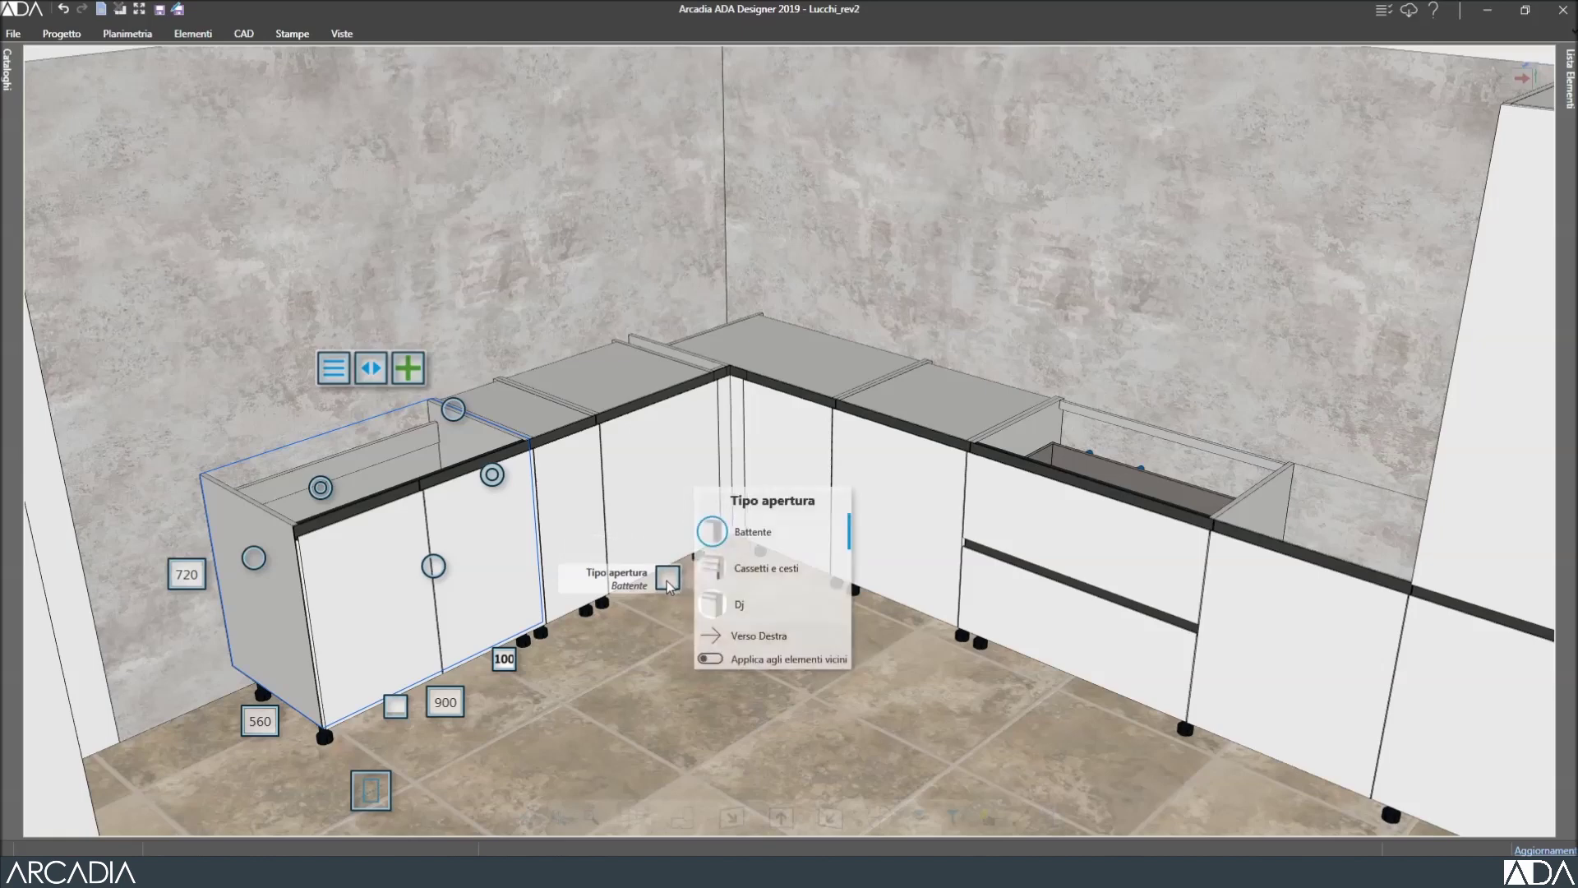
left_click(758, 573)
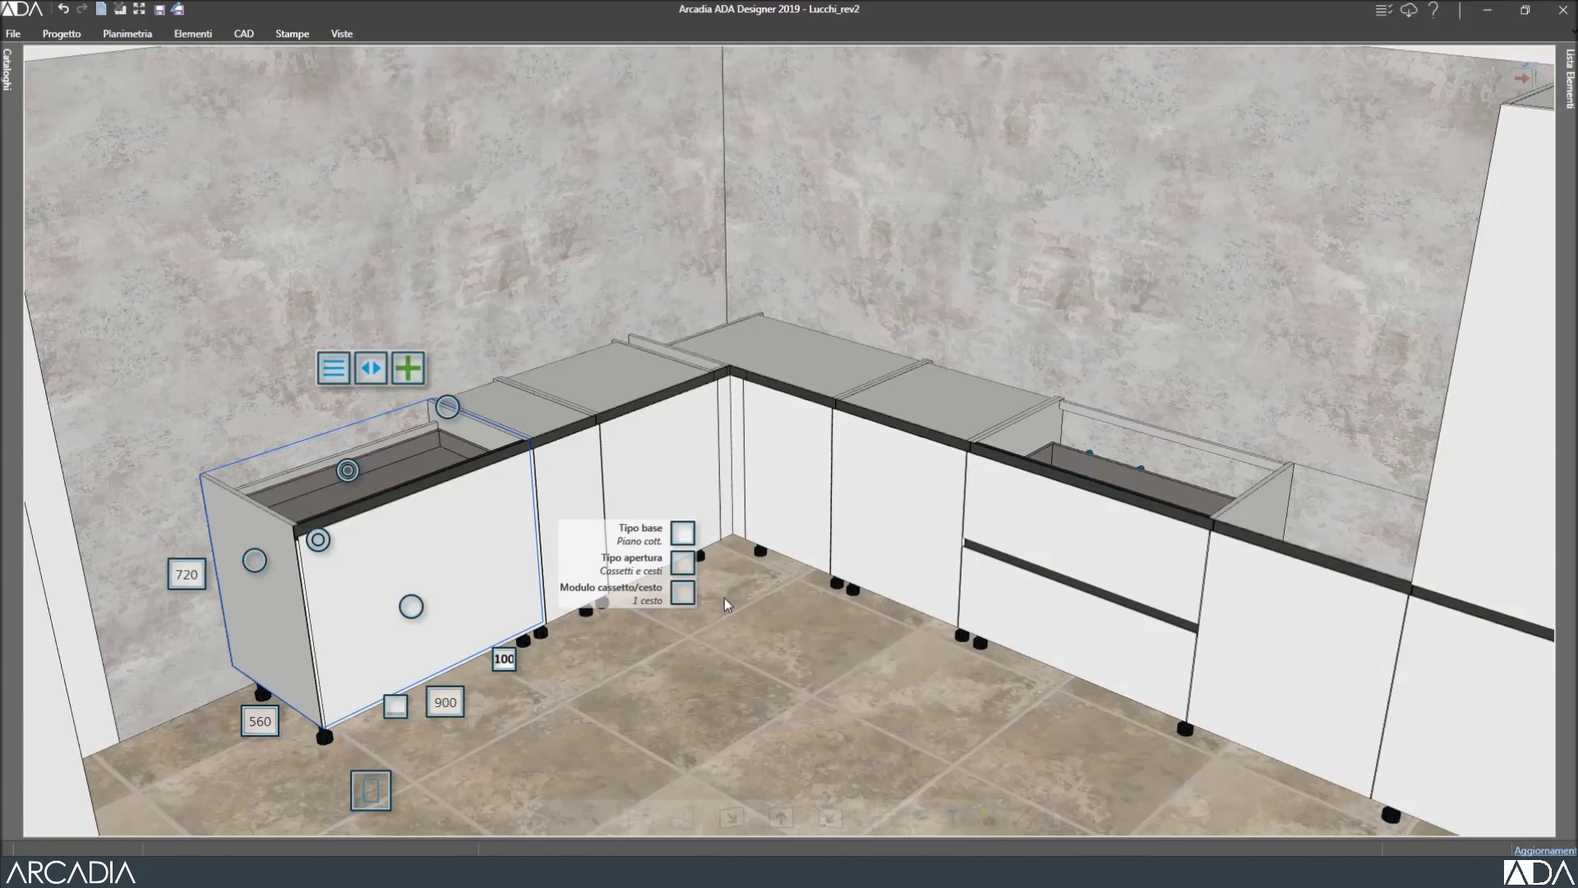
left_click(685, 596)
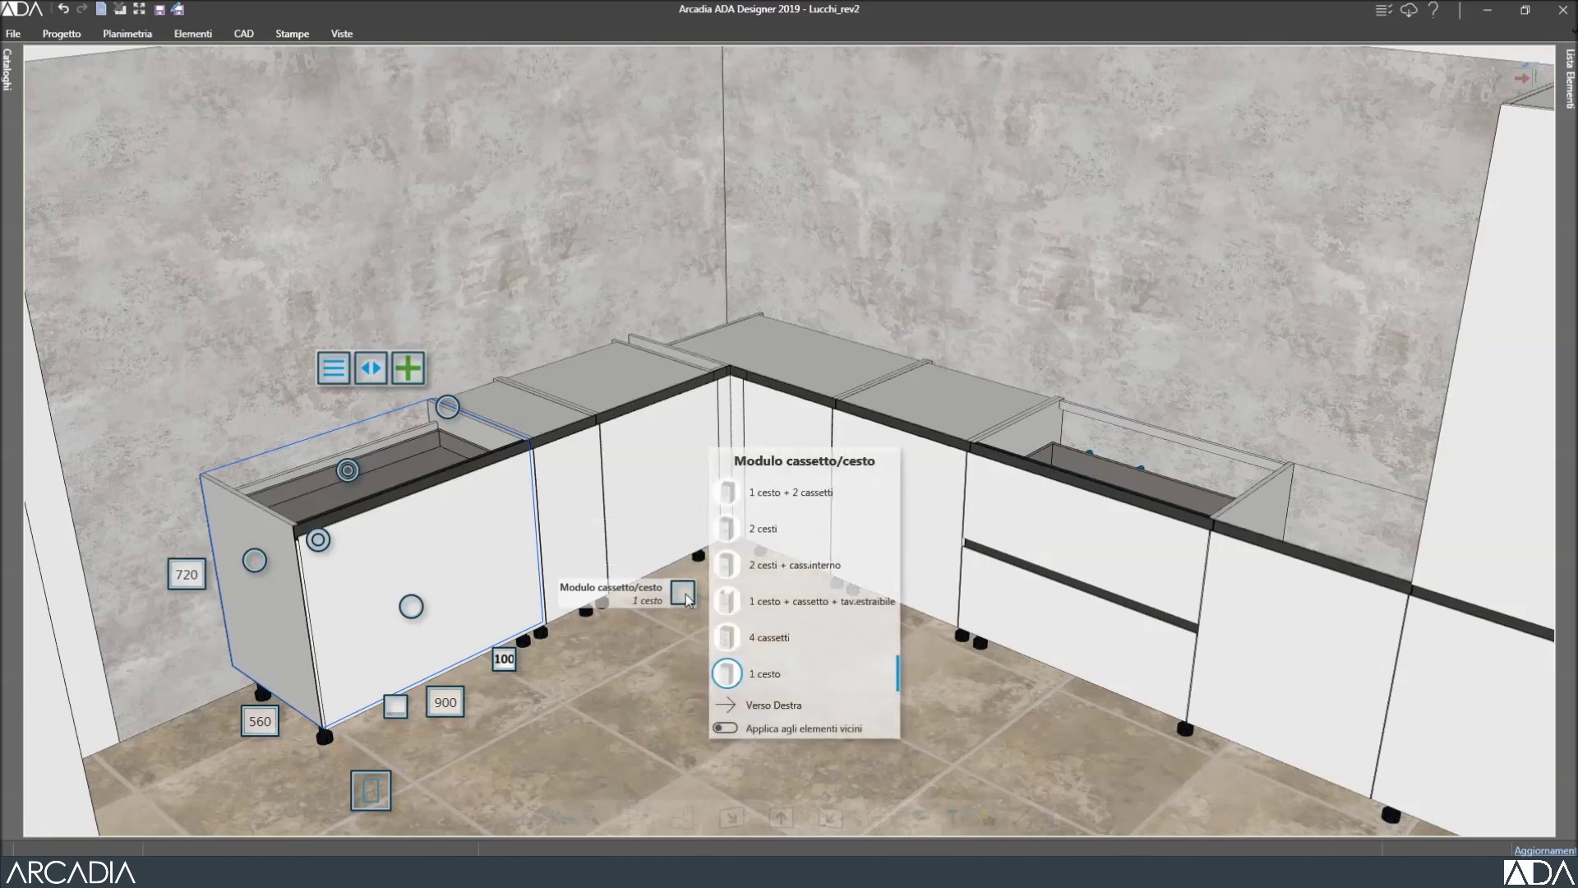
left_click(791, 498)
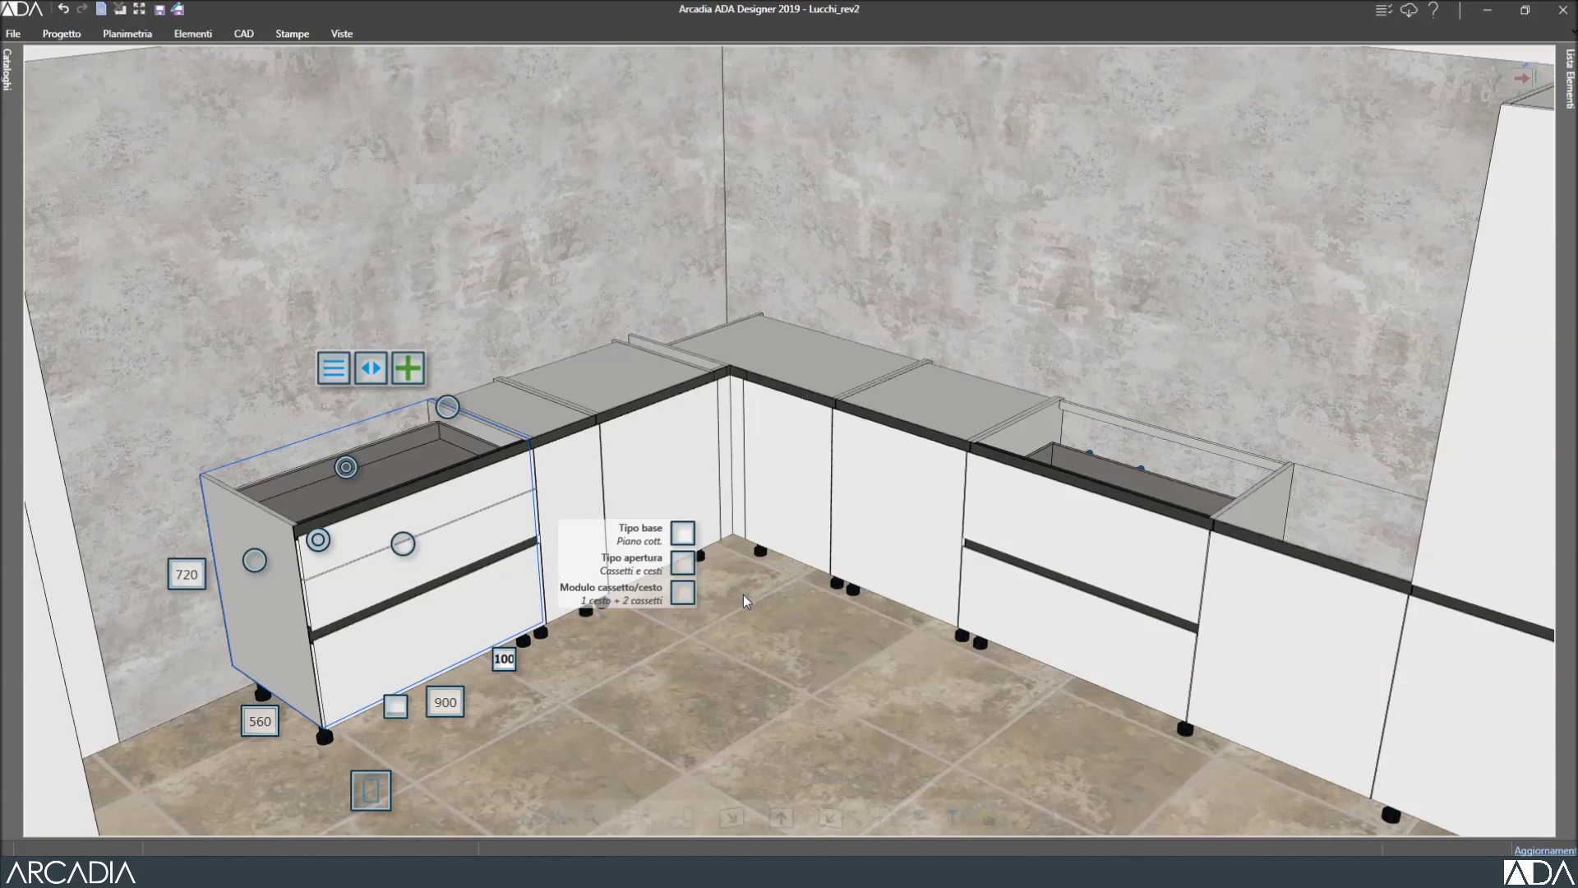
Add a Semicolonna beside the hob base at the end of the run, with the hinge direction set to SINISTRA.
scroll(744, 594, "down", 2)
middle_click_drag(754, 716, 714, 722)
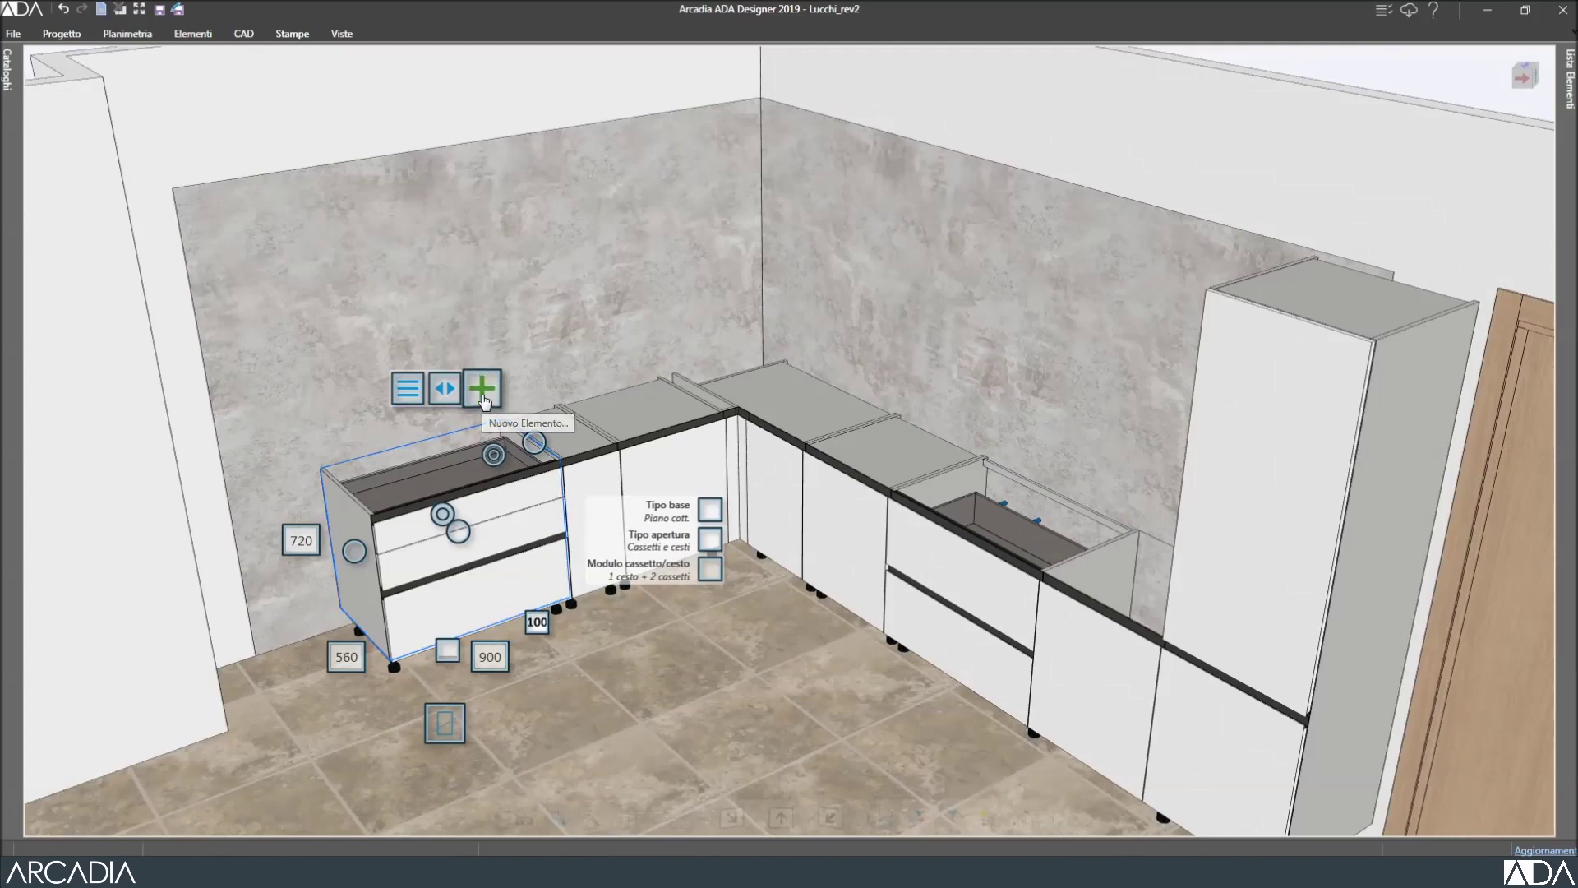
left_click(482, 391)
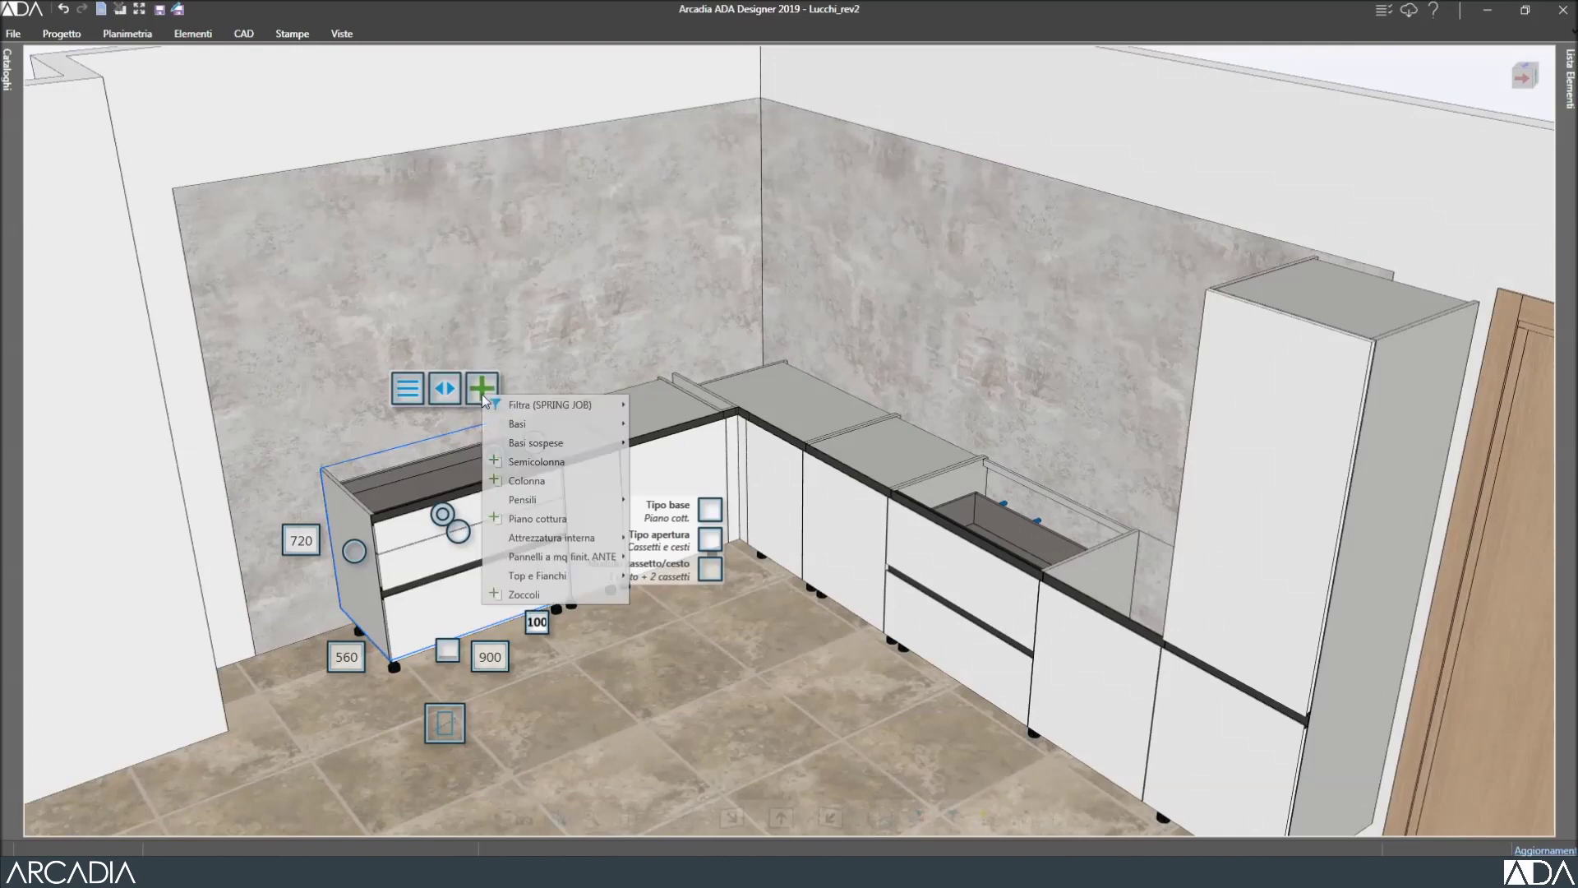
left_click(531, 462)
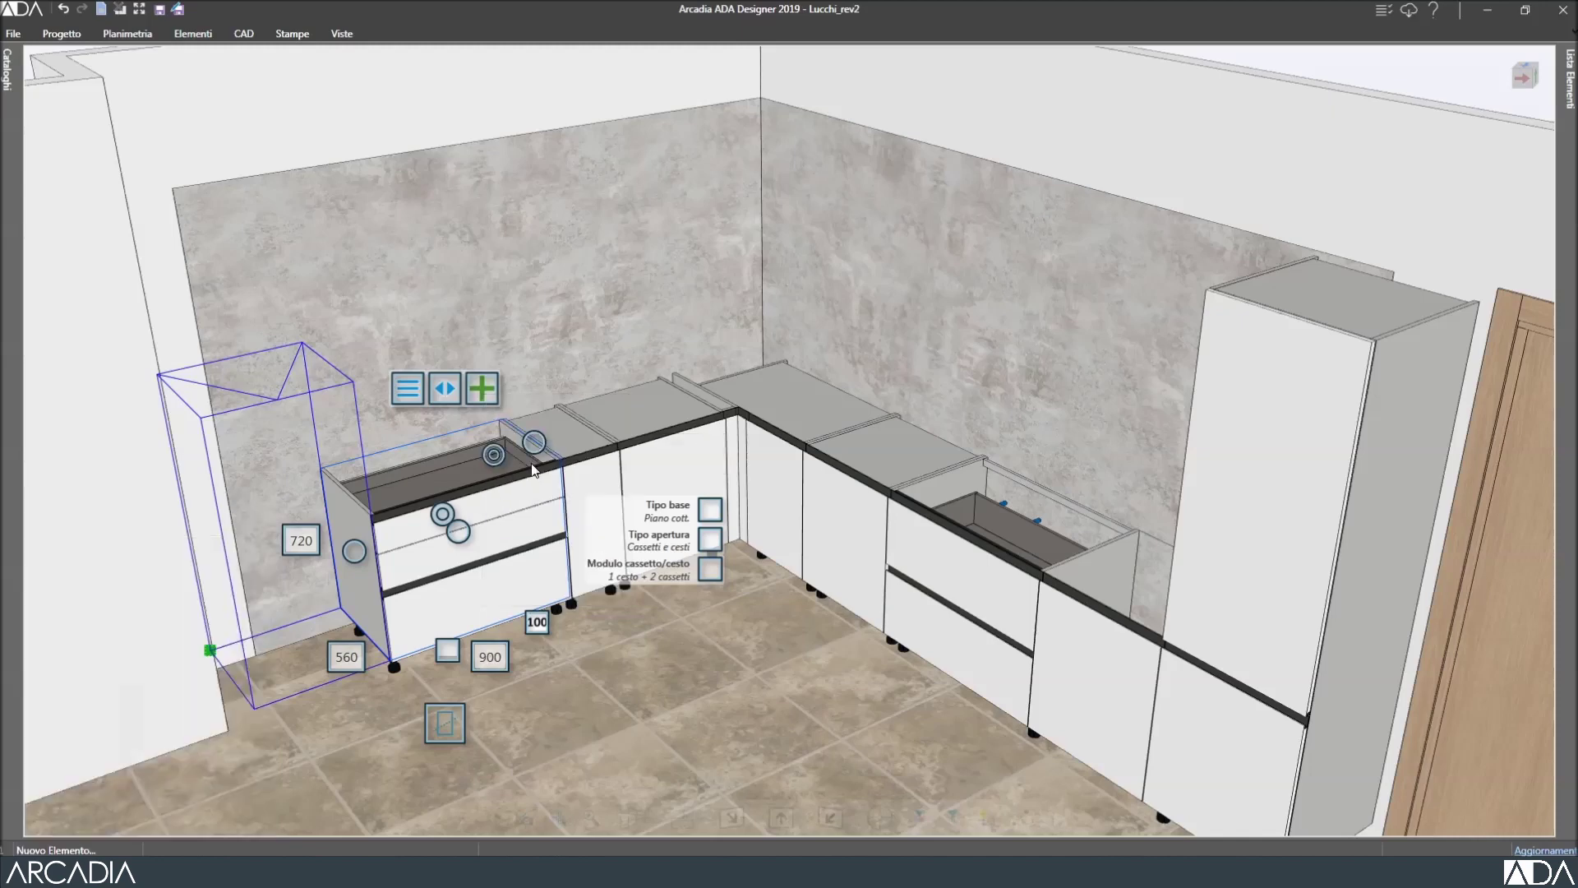
left_click(535, 469)
left_click(633, 382)
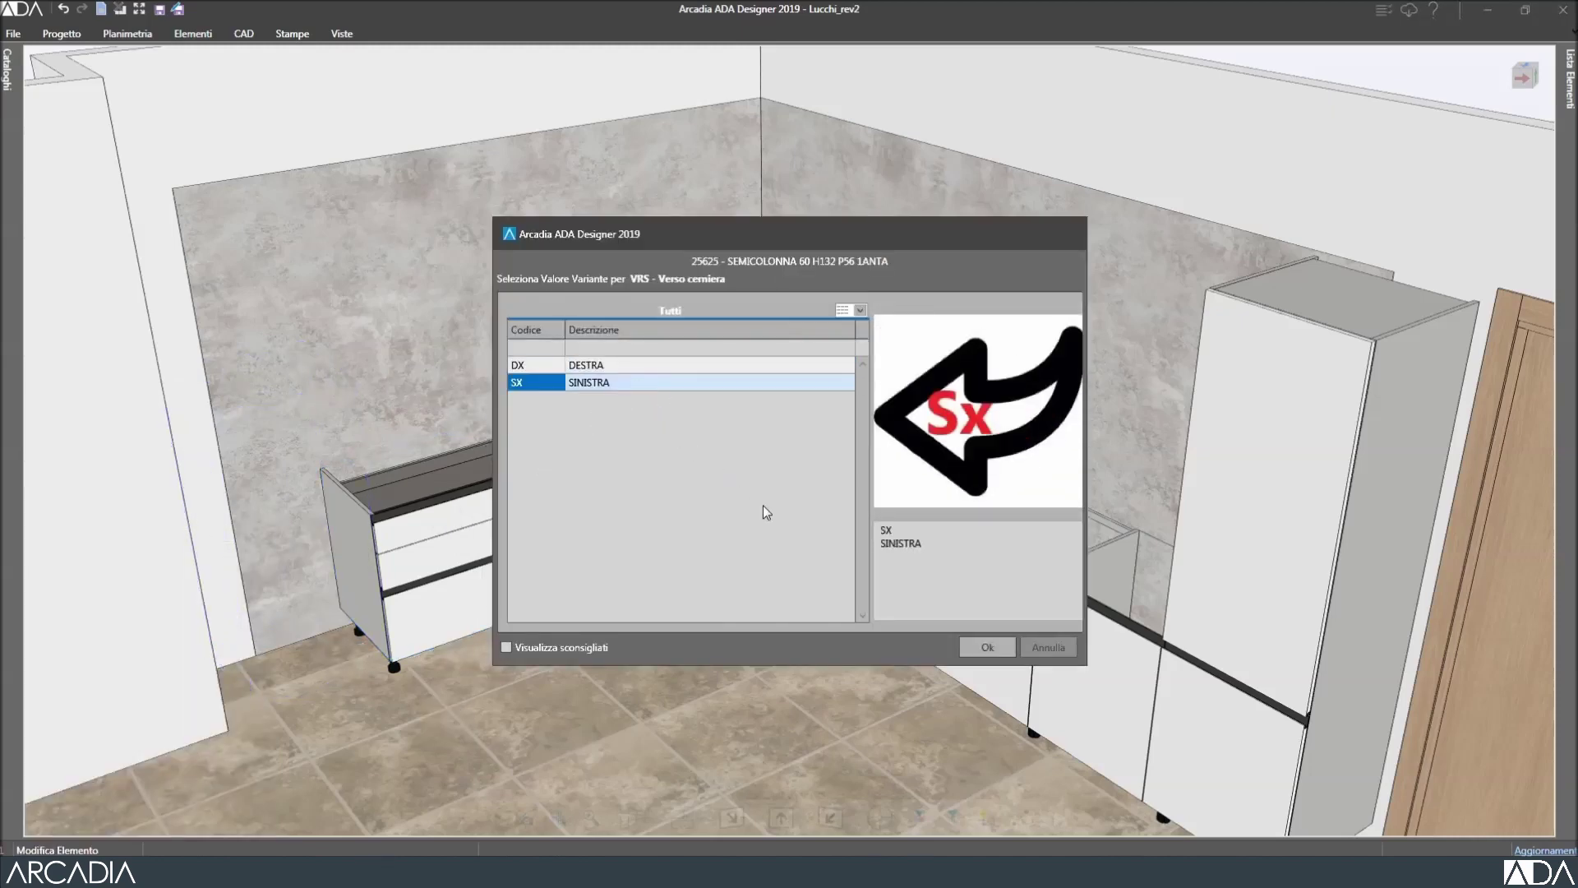
left_click(975, 652)
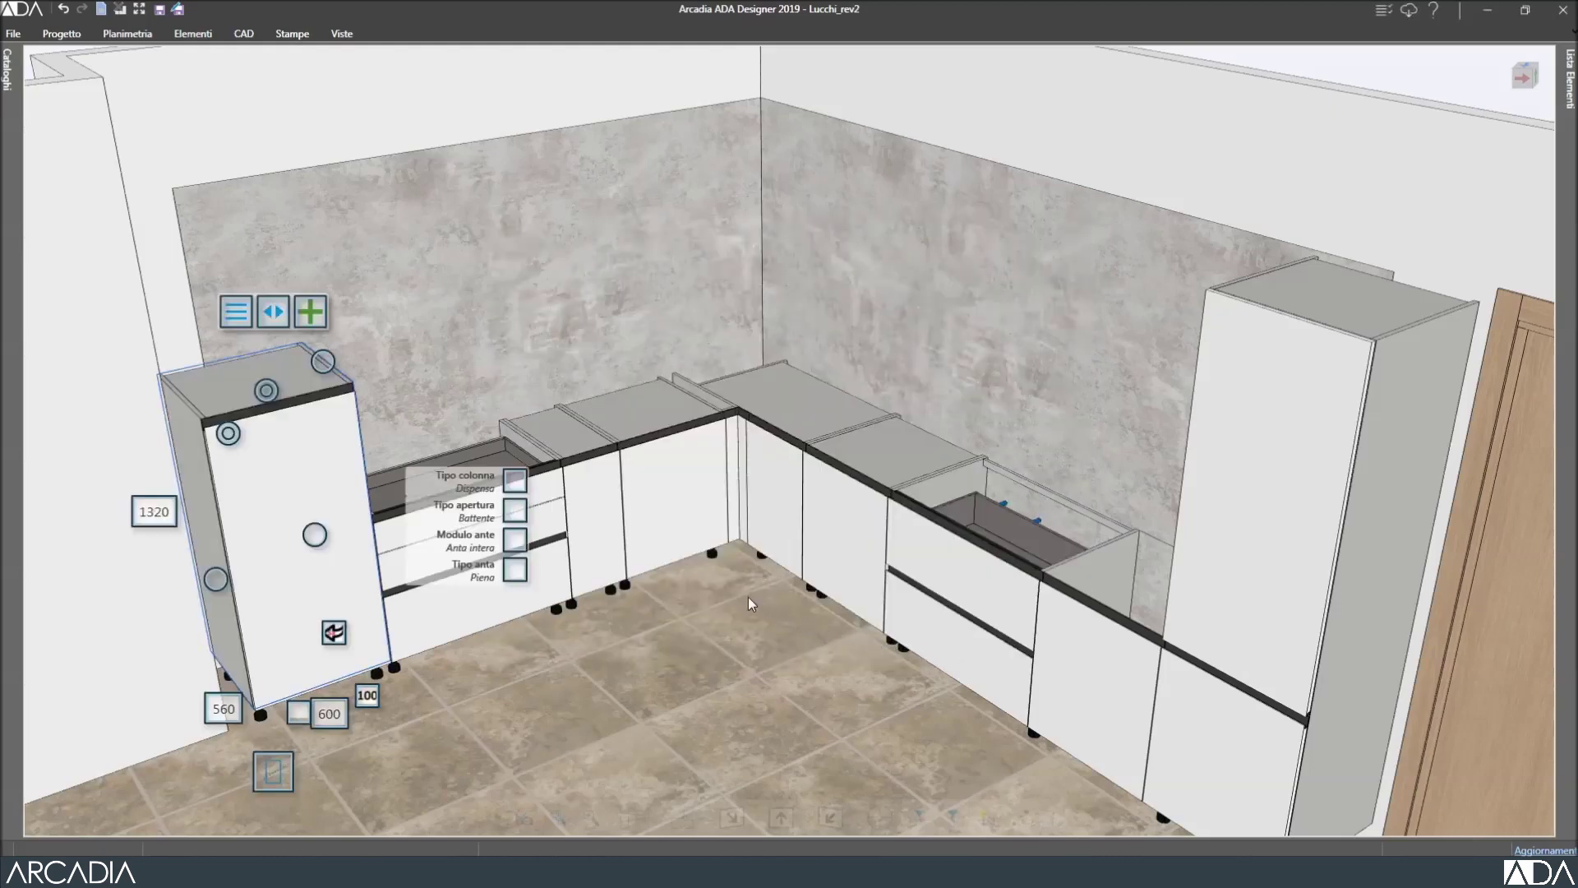
Change the half-column's type to Forno and fit it with the Aeg oven FORNO 60 VENT. - INOX BEK431011M *PROMO*.
left_click(513, 485)
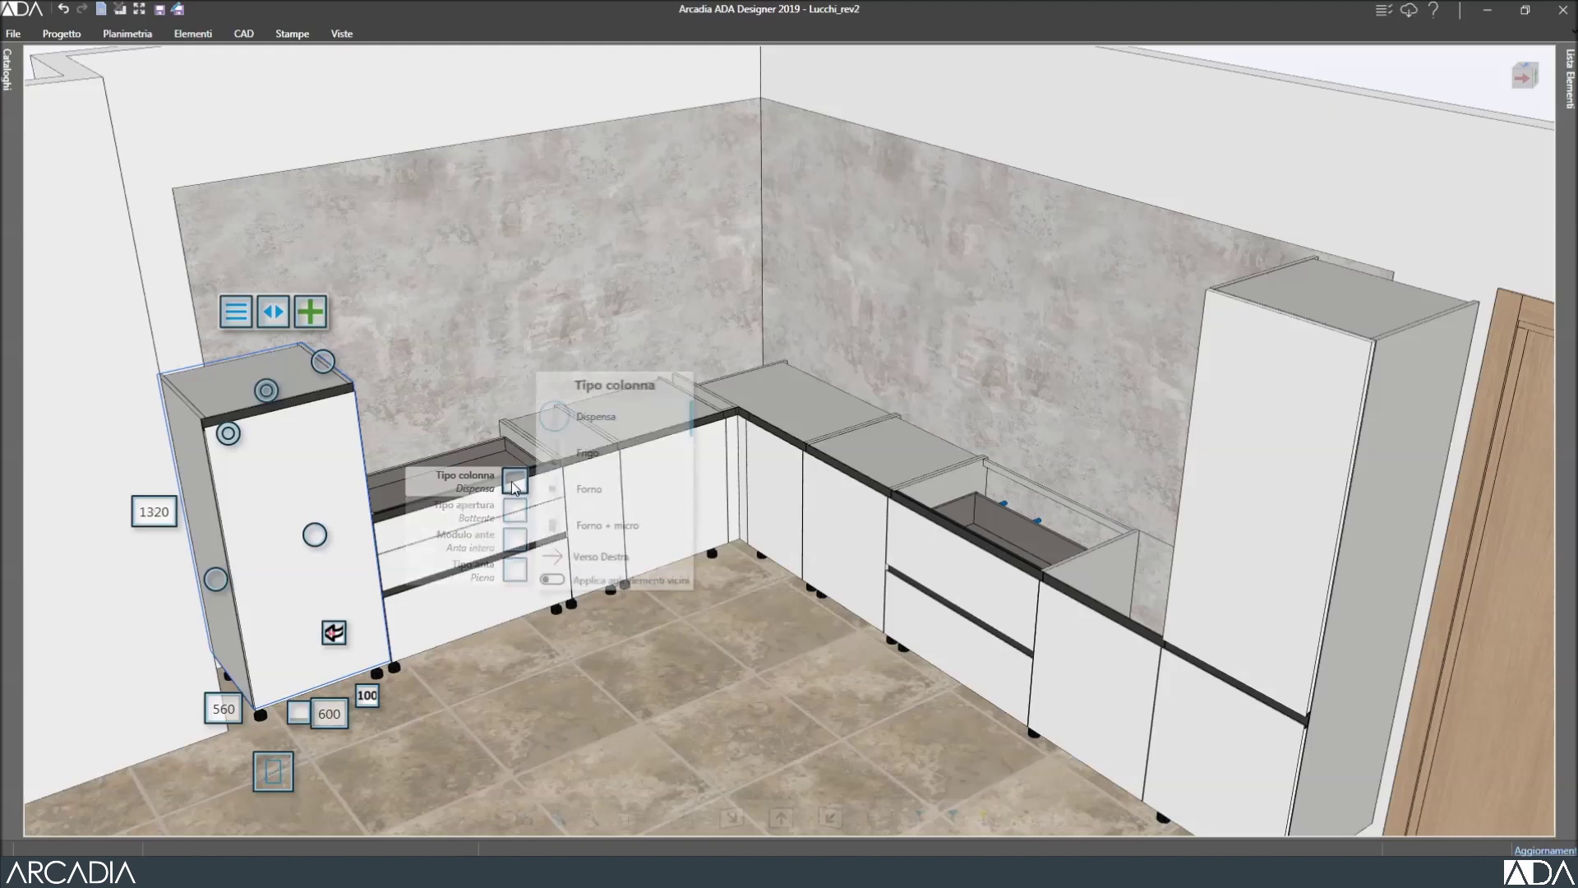
left_click(621, 491)
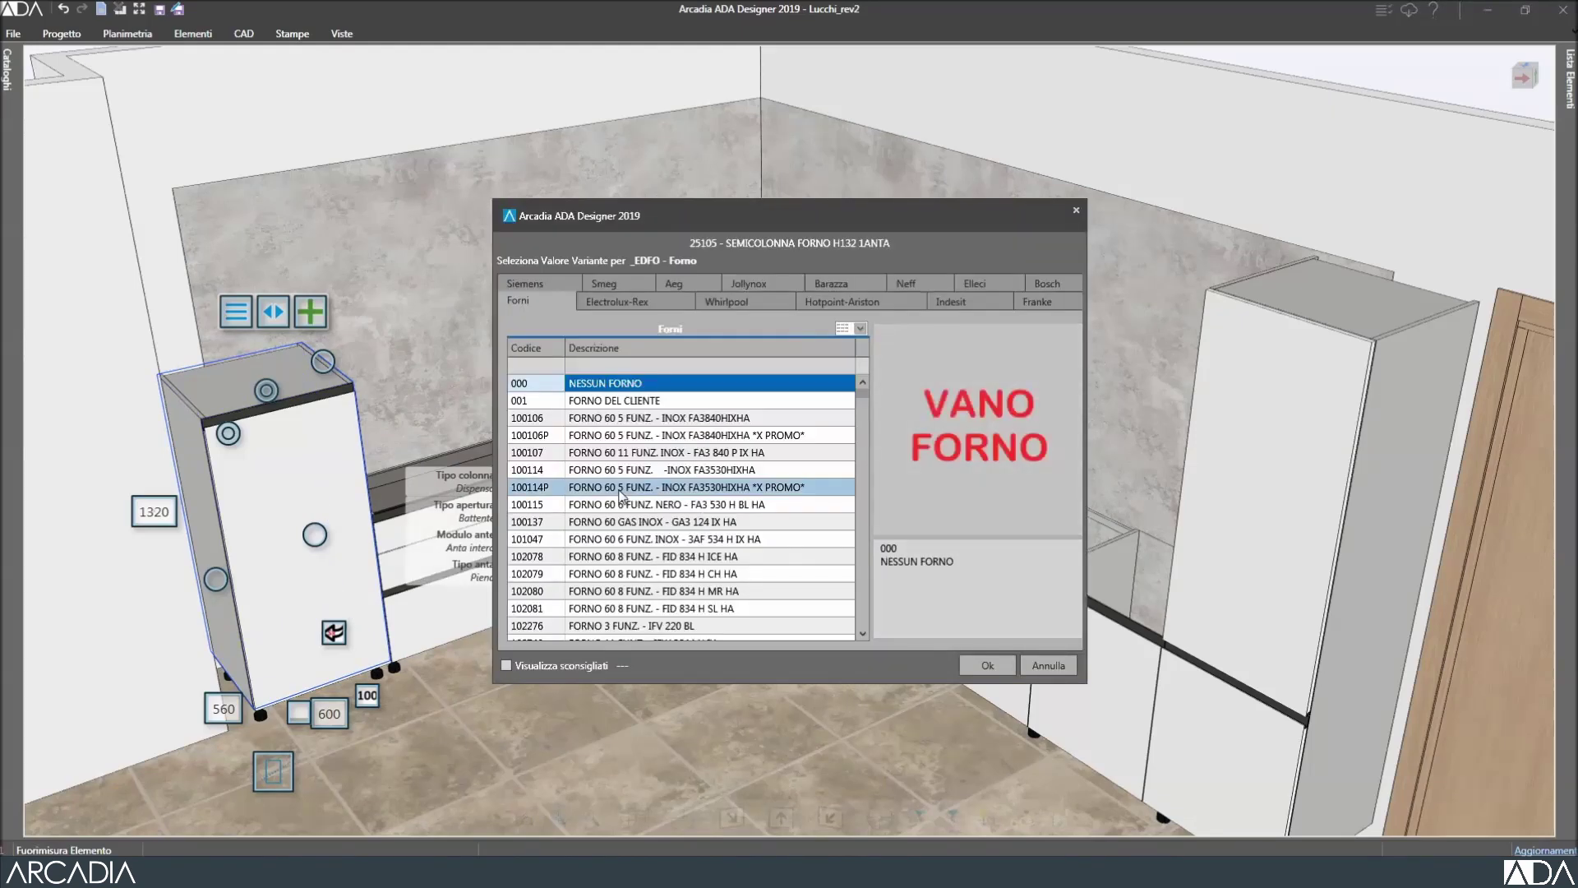
left_click(688, 282)
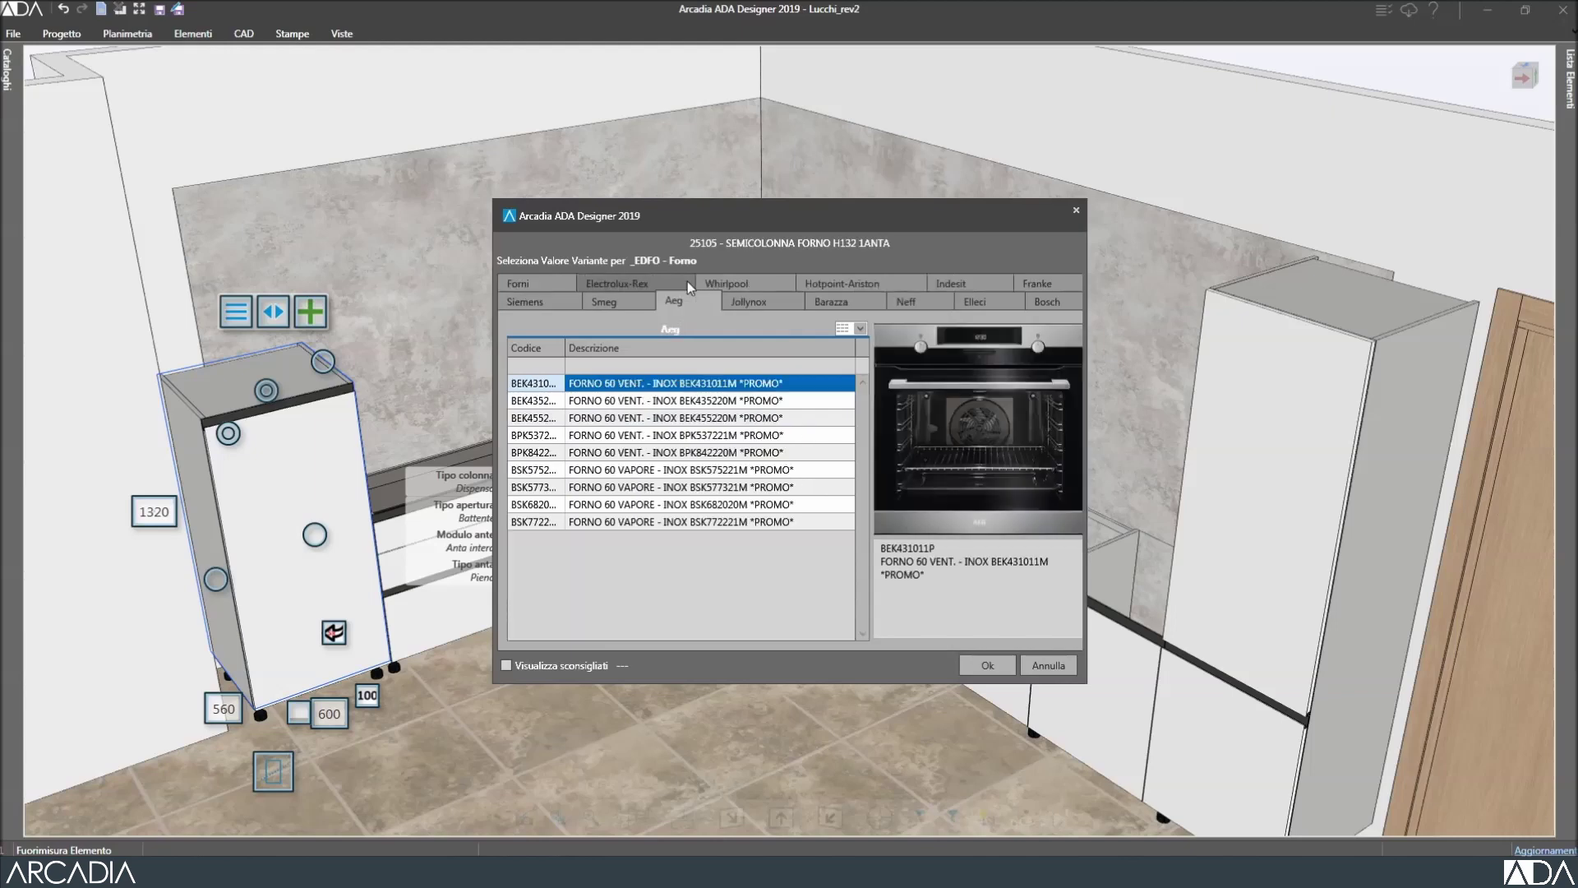
left_click(978, 664)
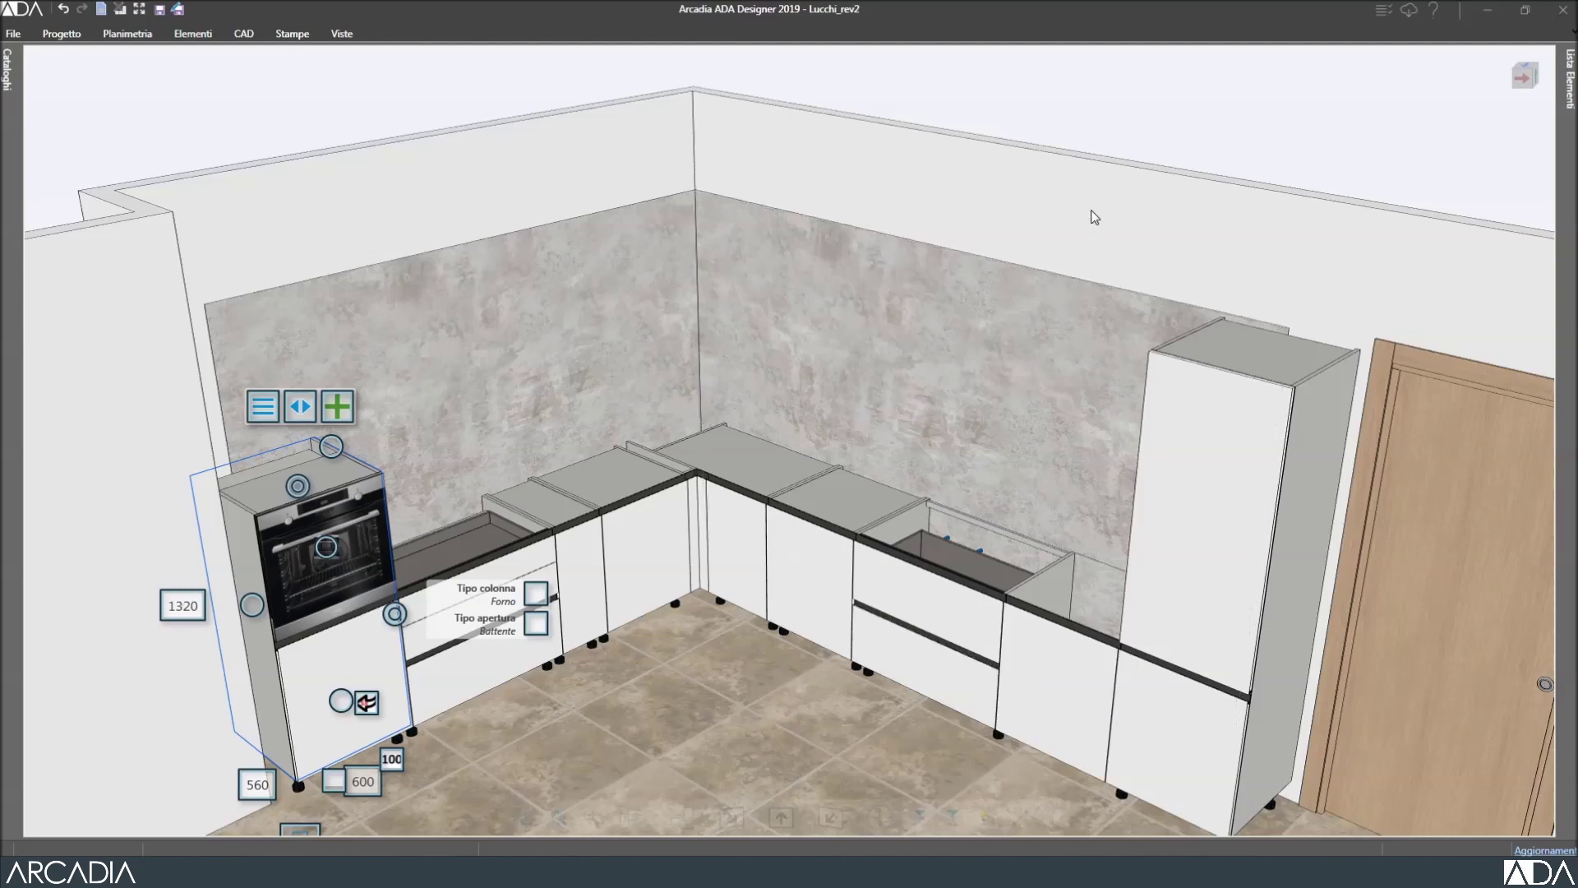
key("Escape")
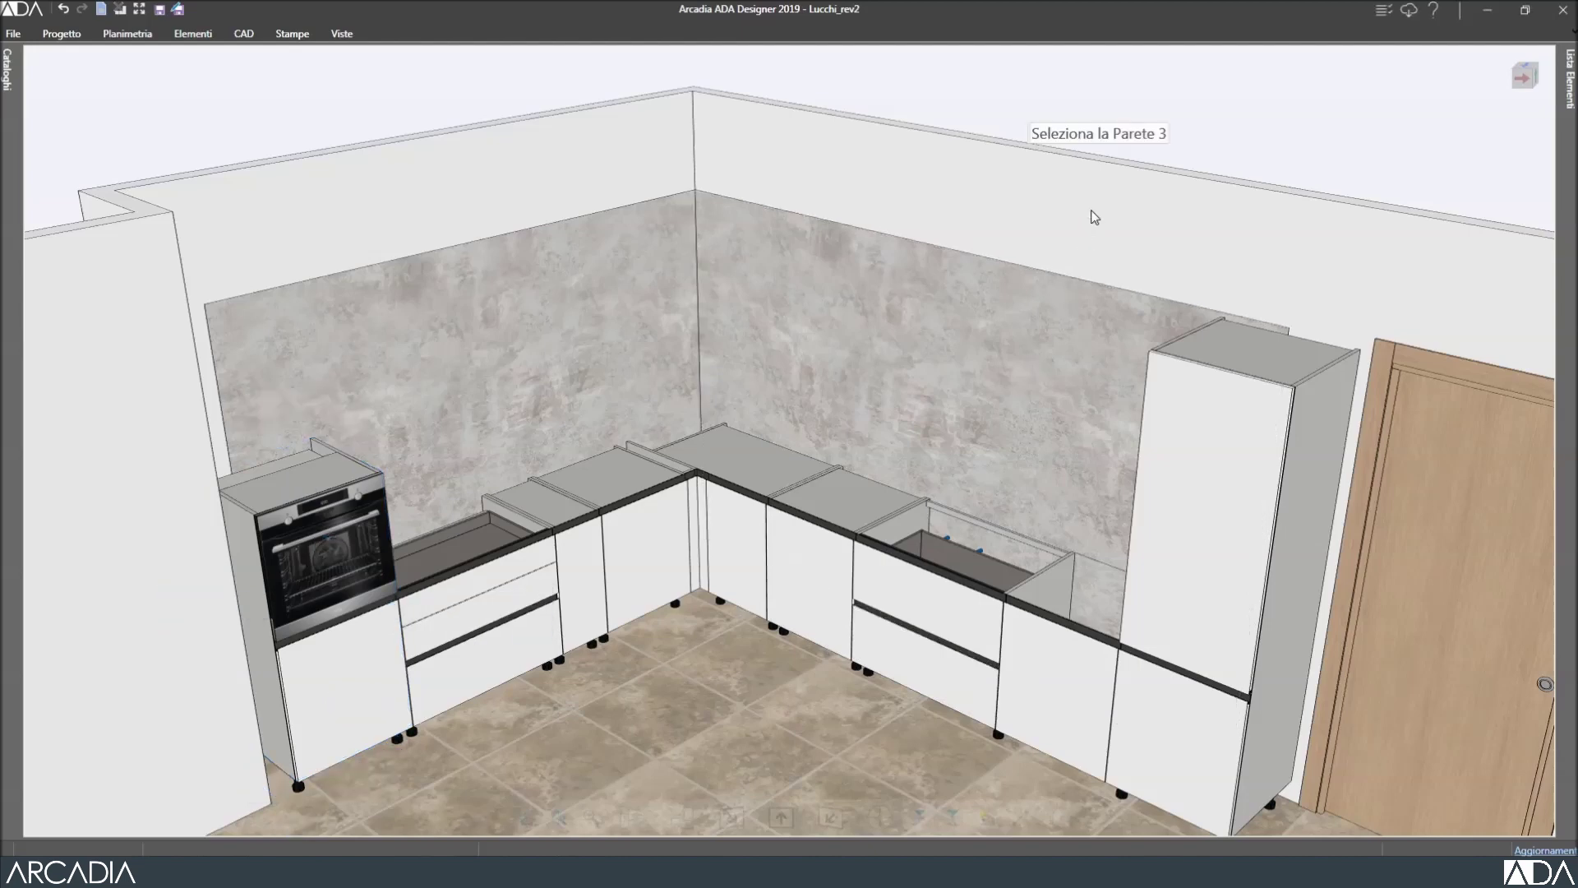
Add a Pensile wall unit to wall 3 with the hinge direction set to DESTRA.
left_click(1095, 217)
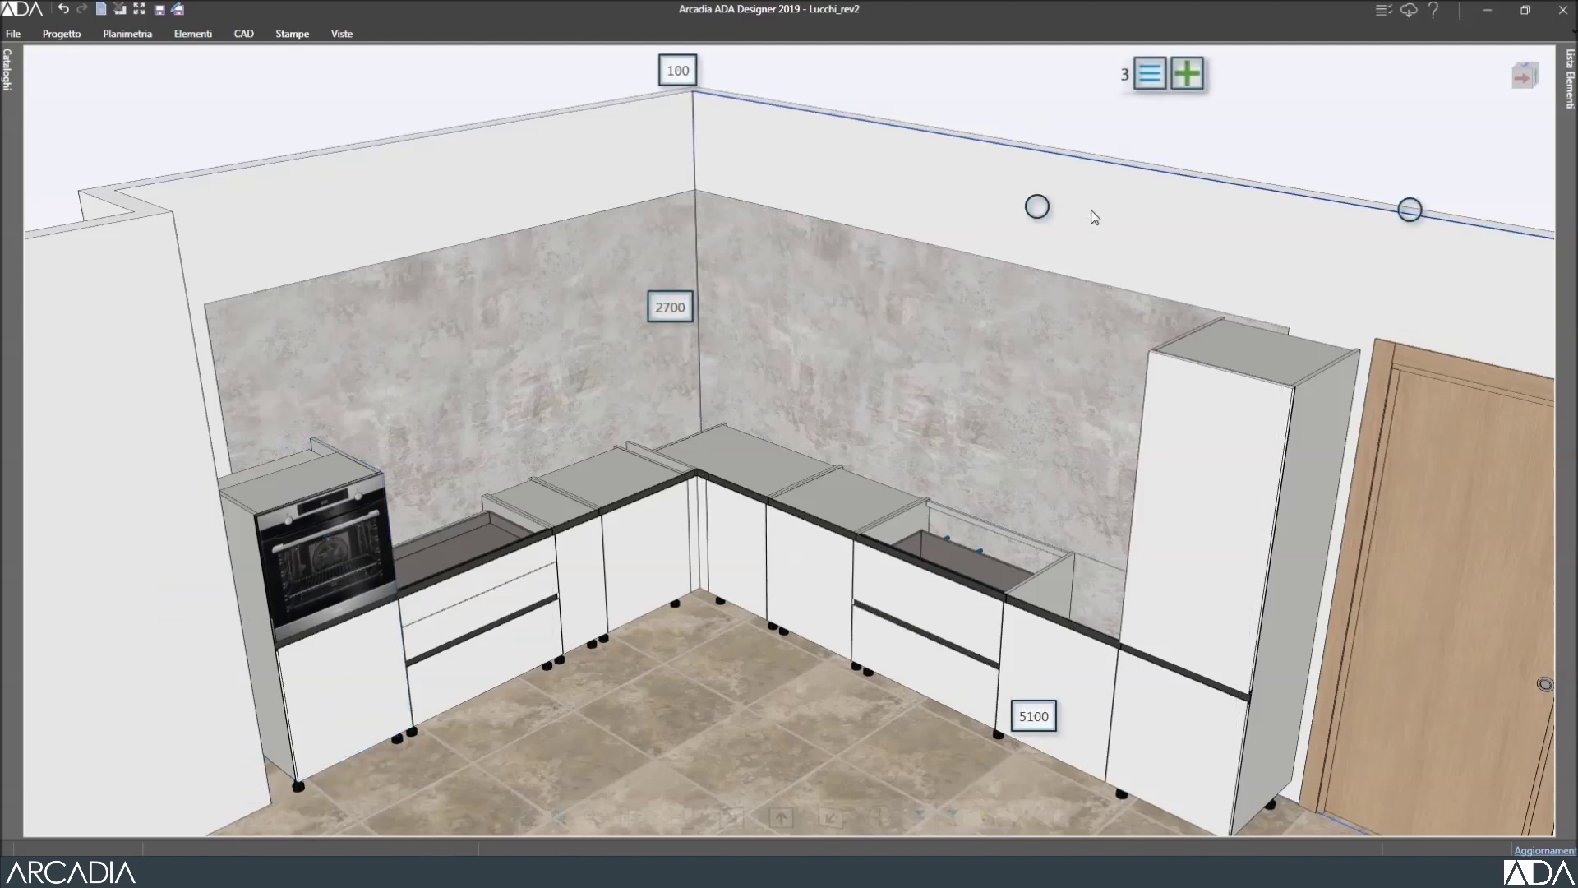
left_click(1186, 79)
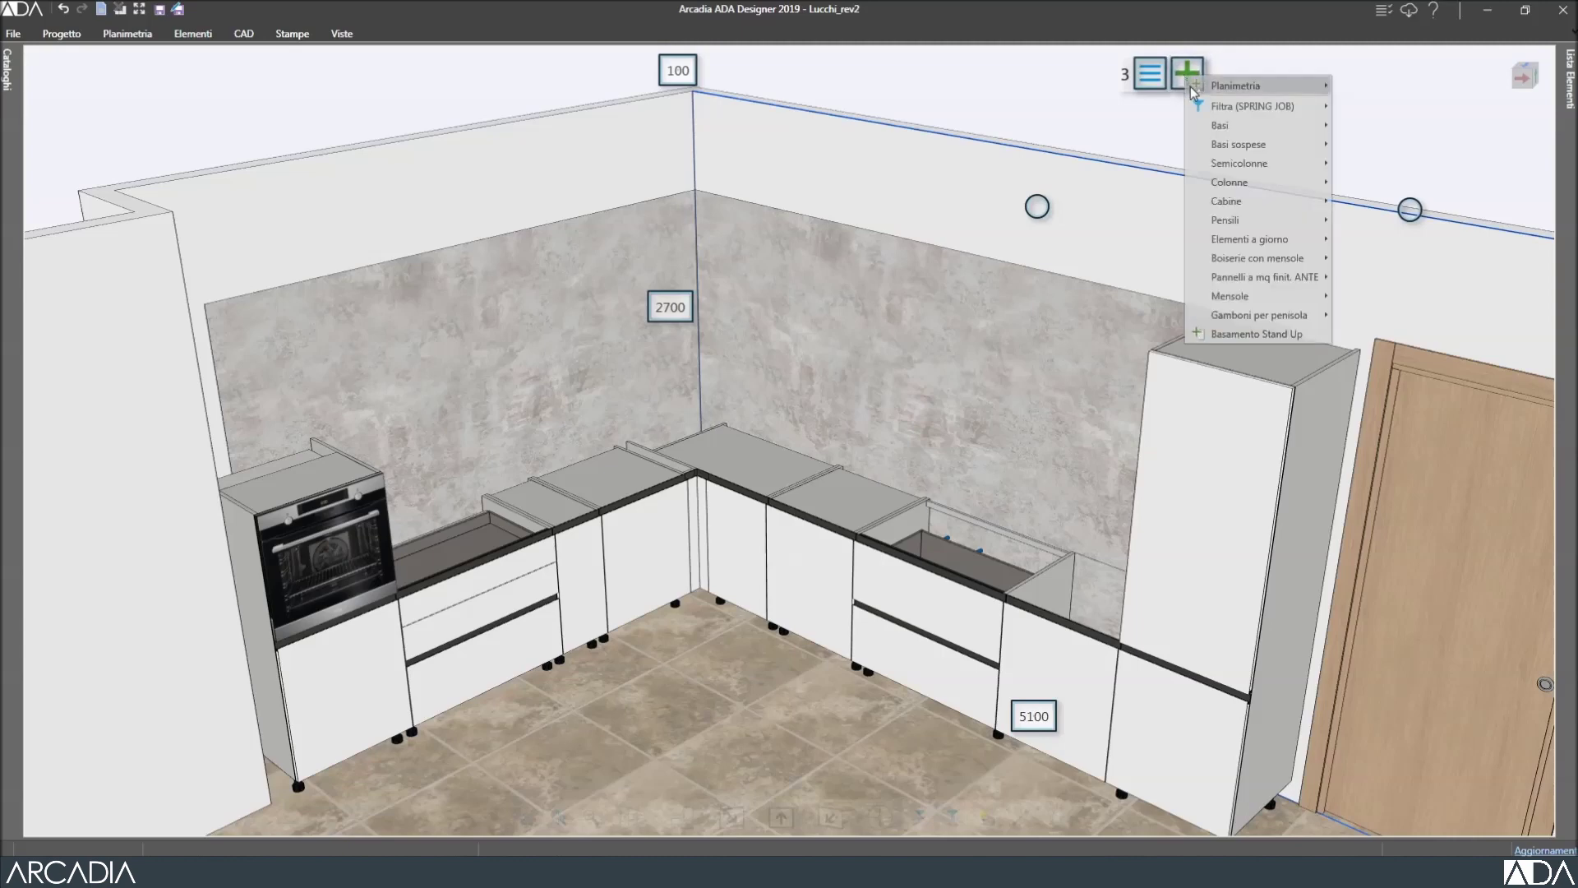
mouse_move(1221, 220)
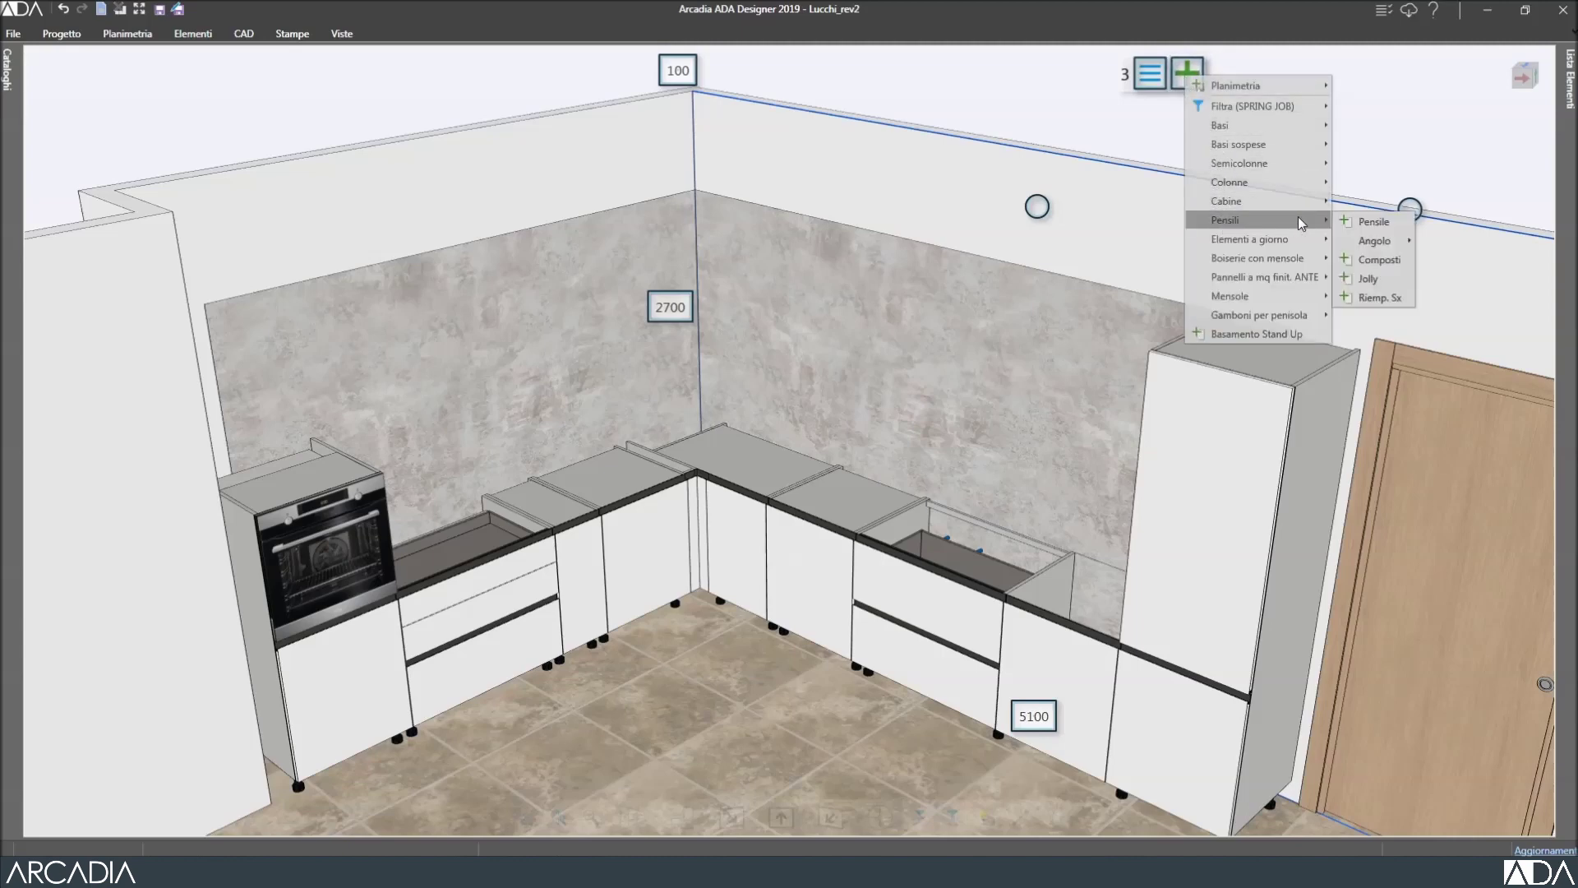
left_click(1374, 222)
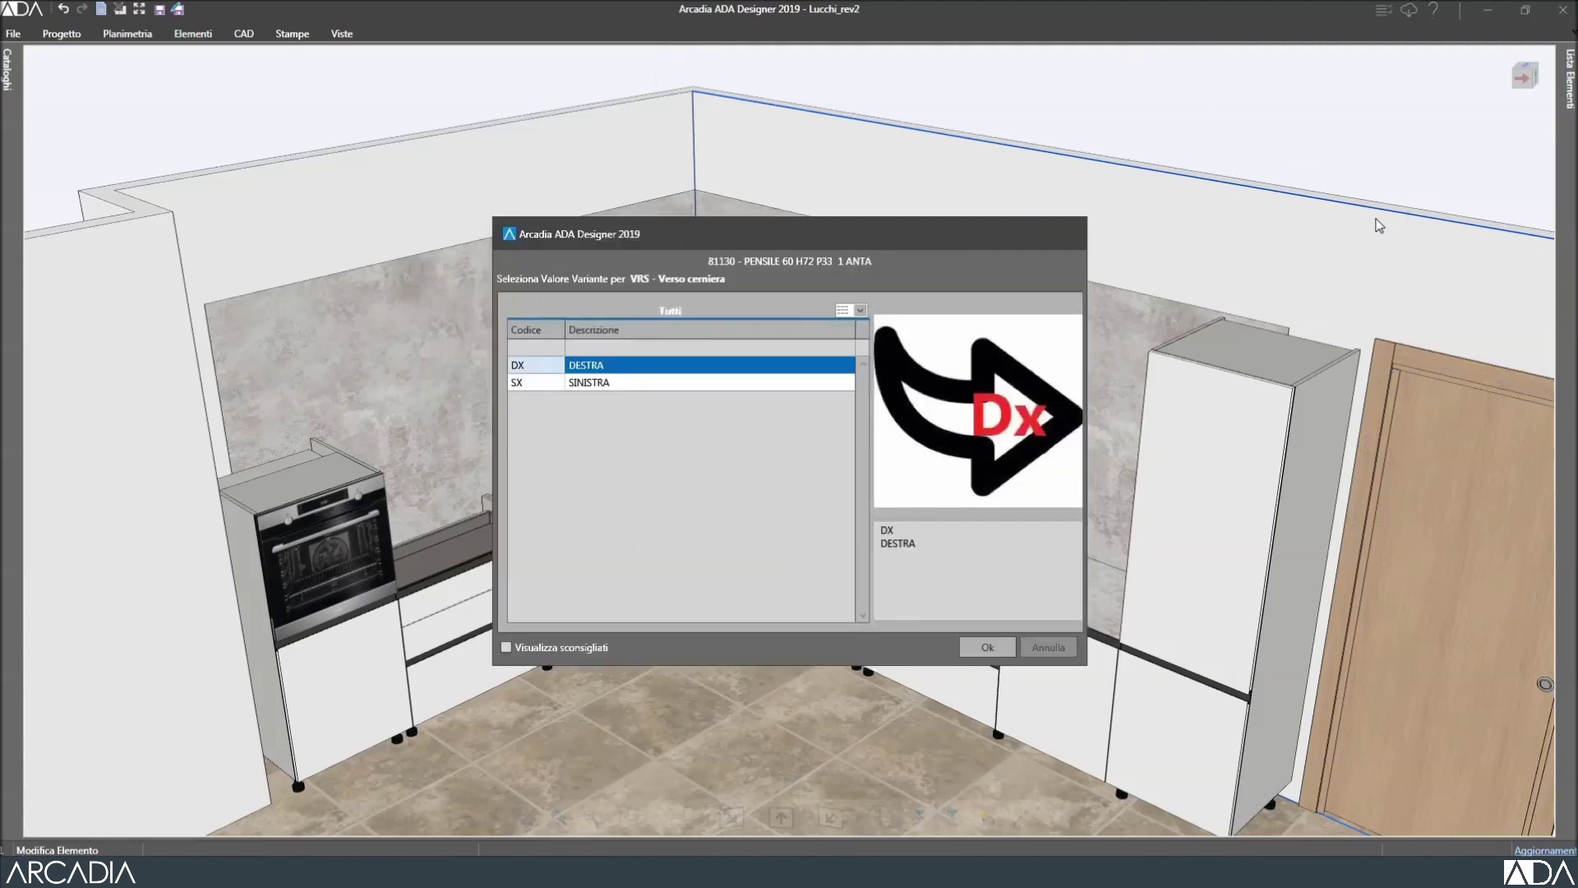
left_click(987, 647)
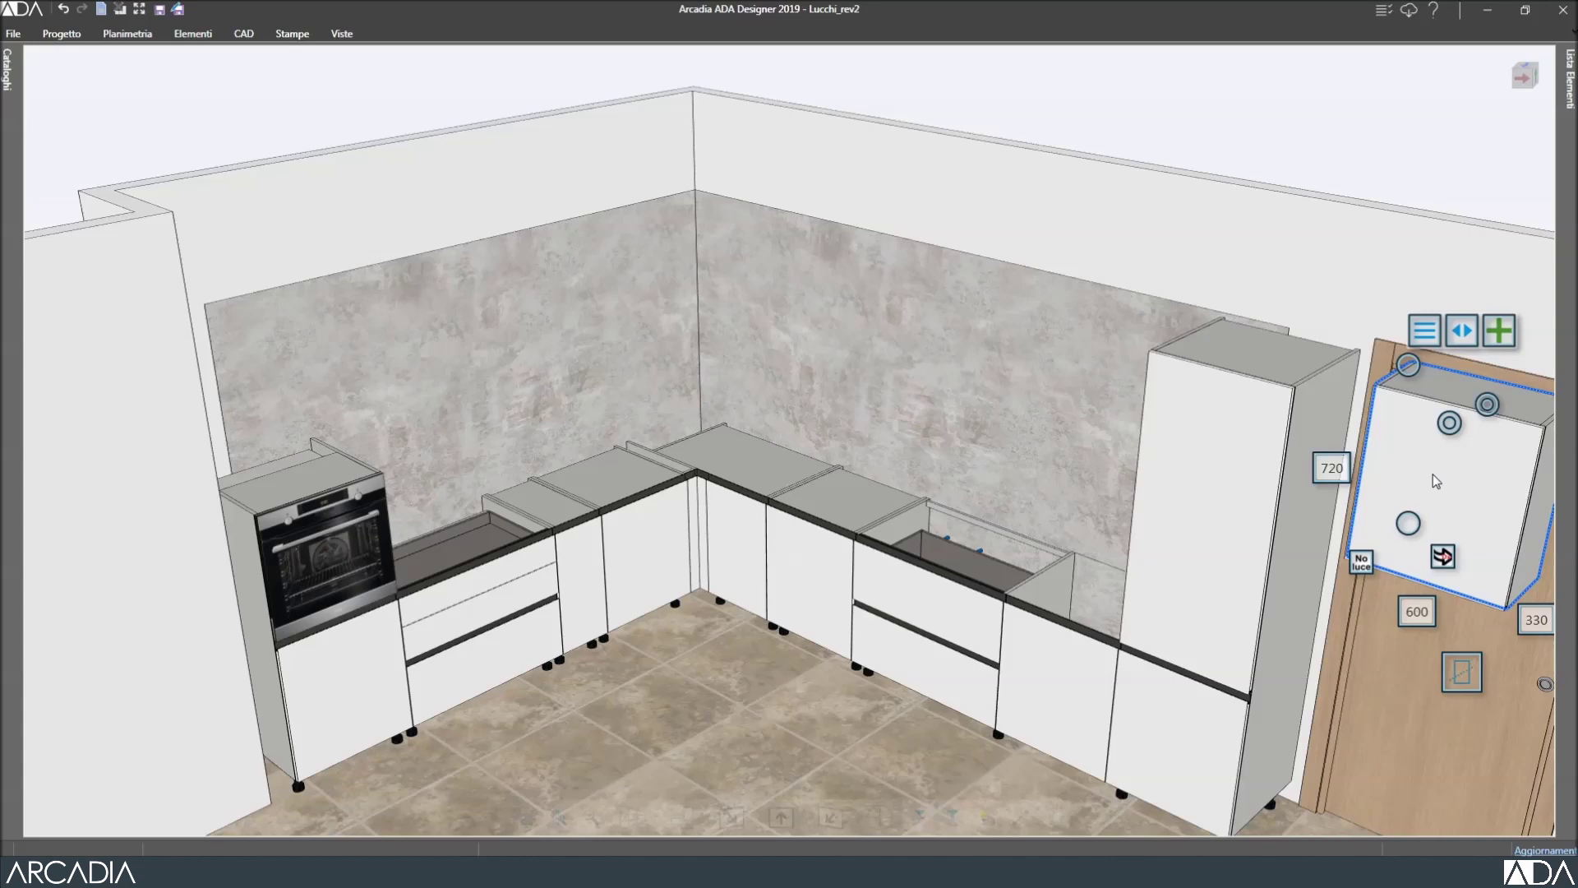
Move the wall unit along wall 3 into the room corner, at the start of the wall.
left_click_drag(1432, 475, 912, 386)
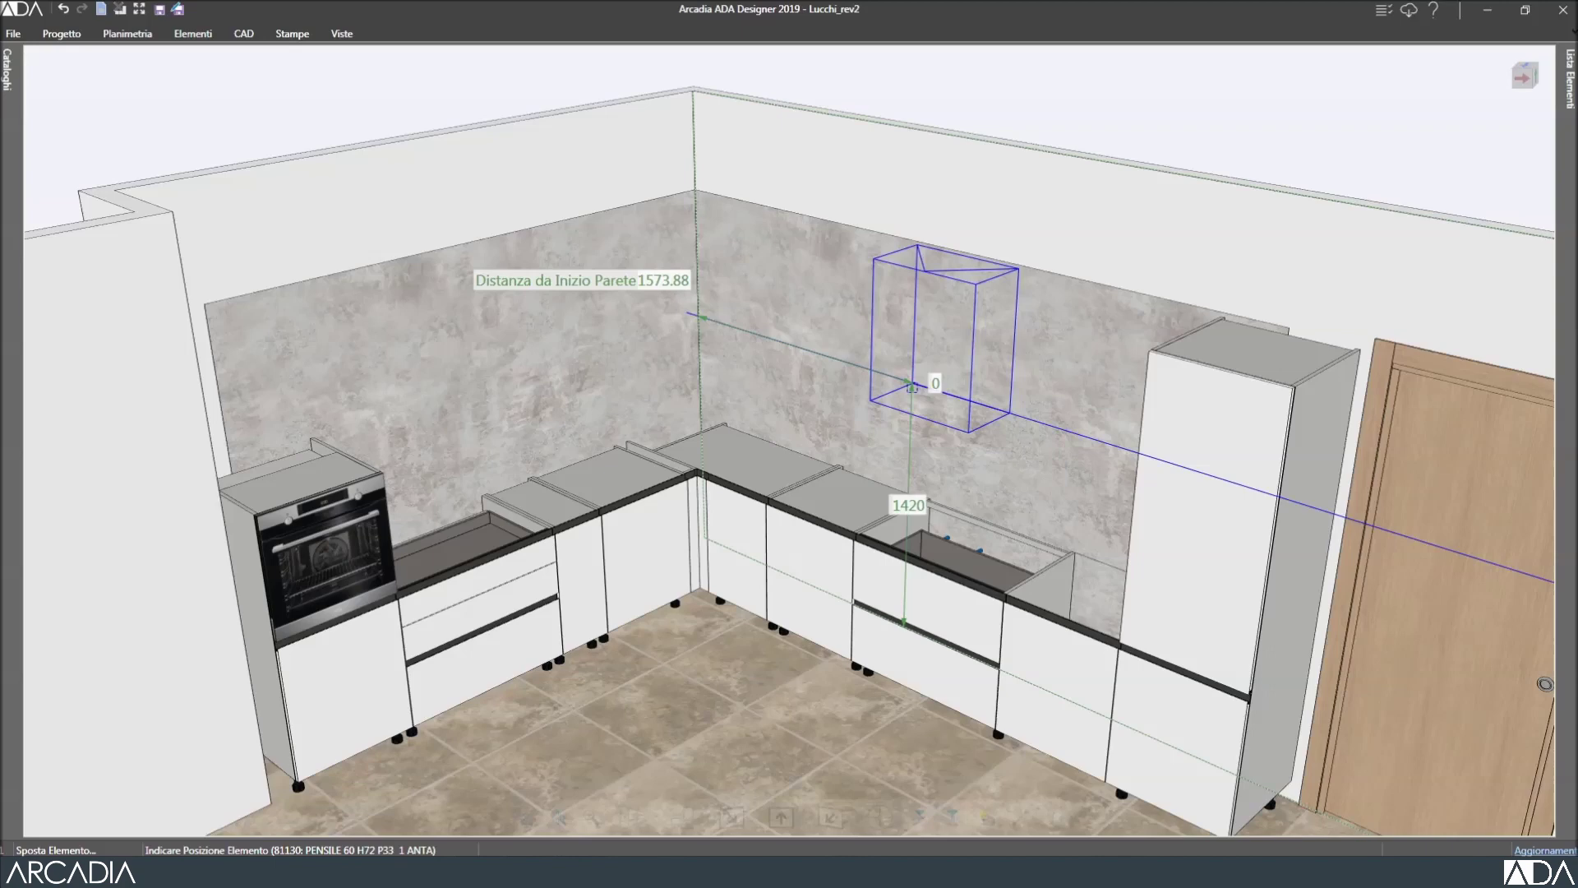
left_click_drag(912, 386, 697, 315)
left_click(802, 278)
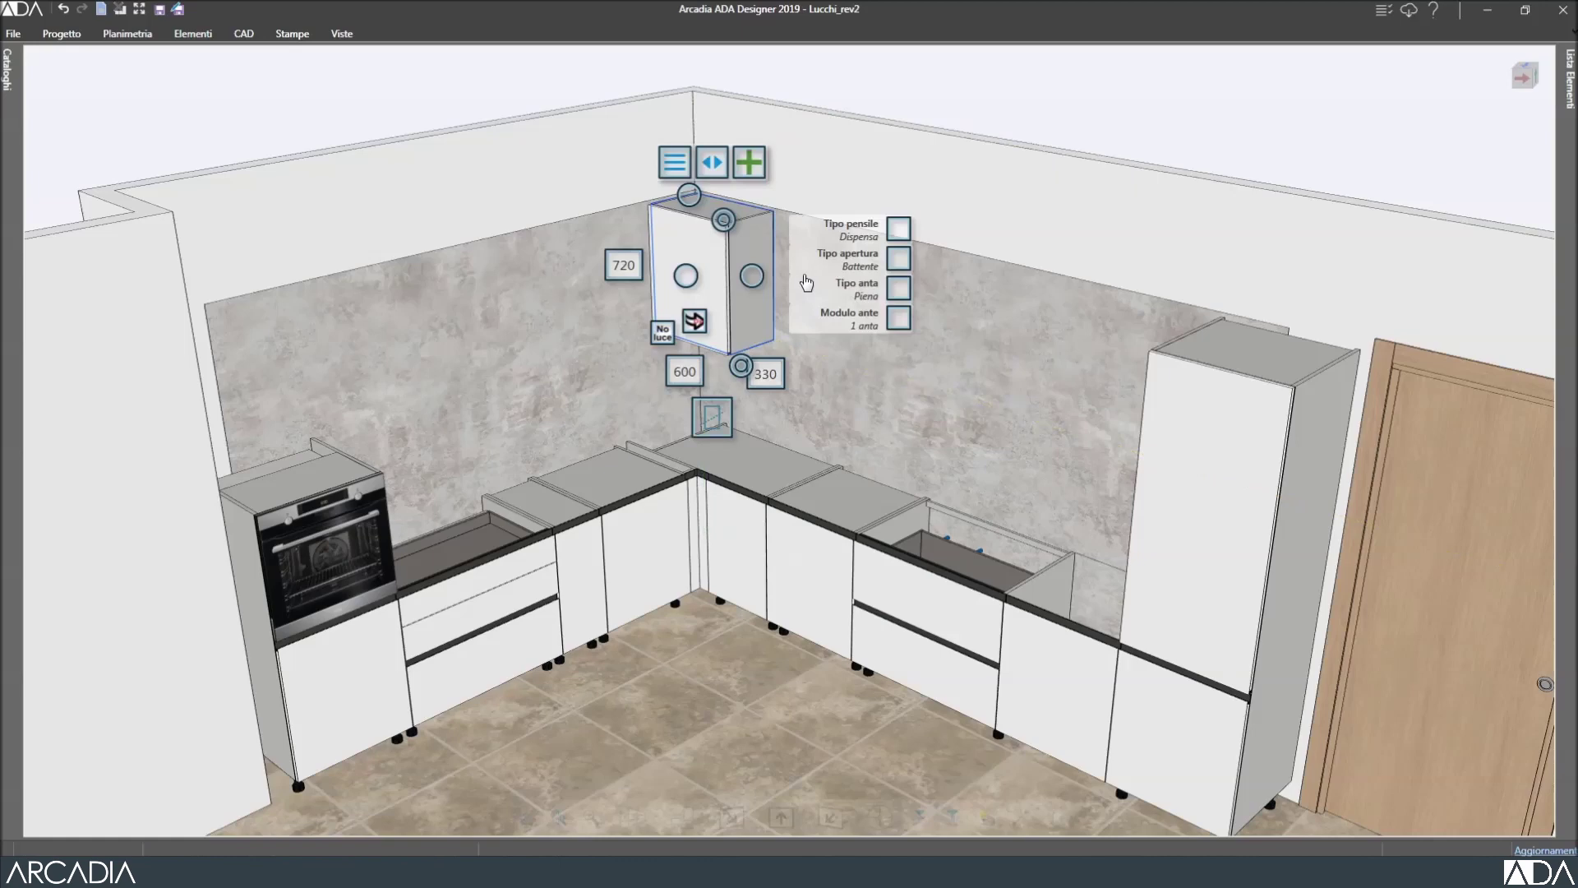
Set the corner wall unit's length to 1200 and its opening type to Pacchetto.
left_click(685, 371)
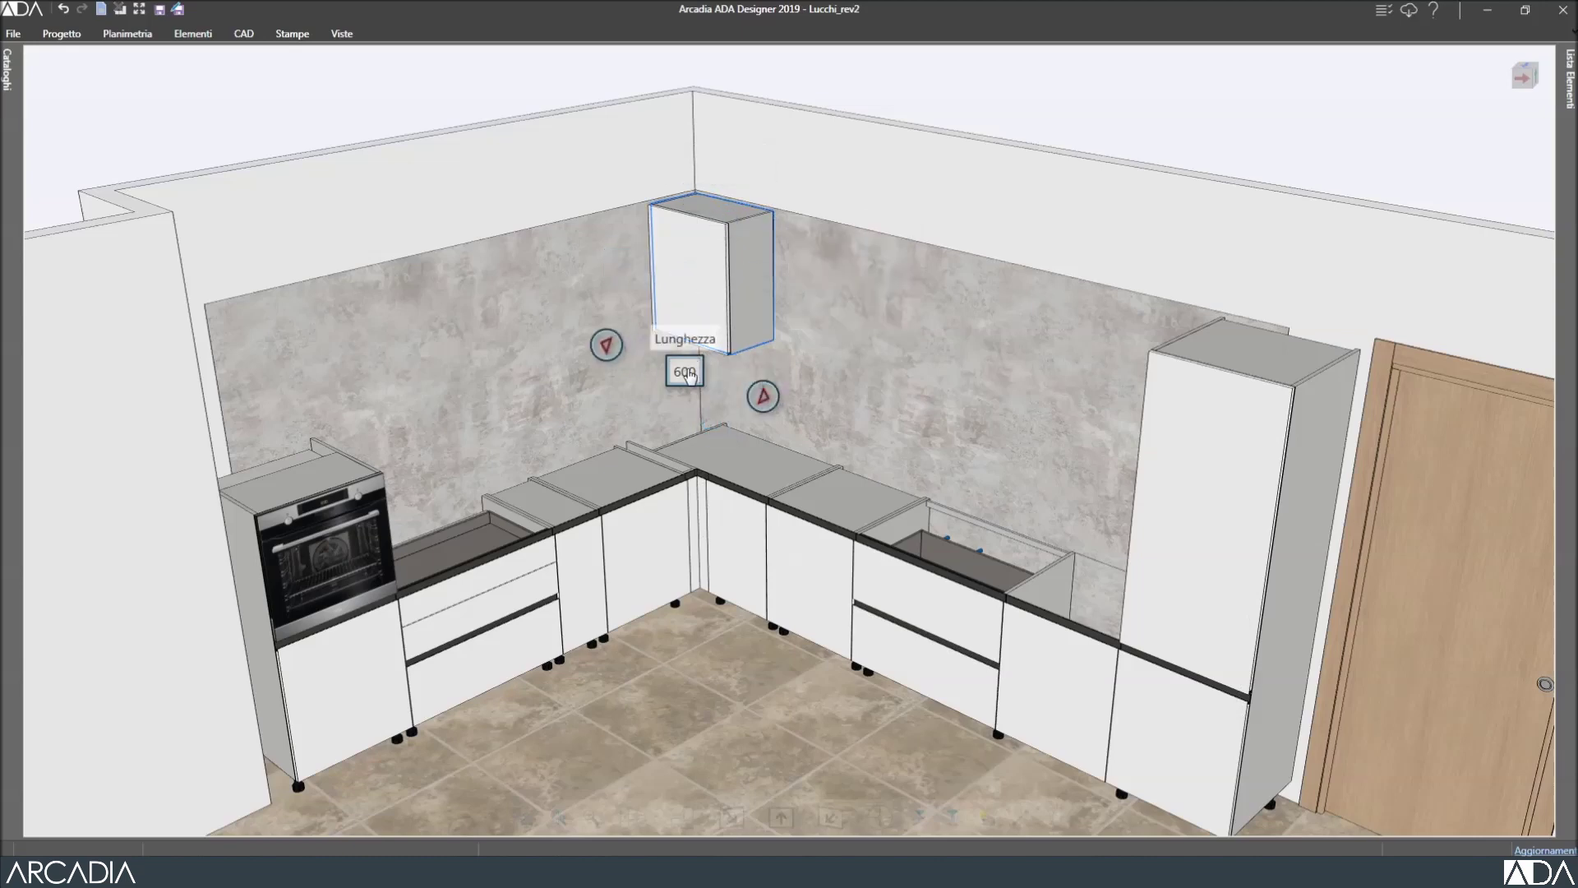
left_click(687, 372)
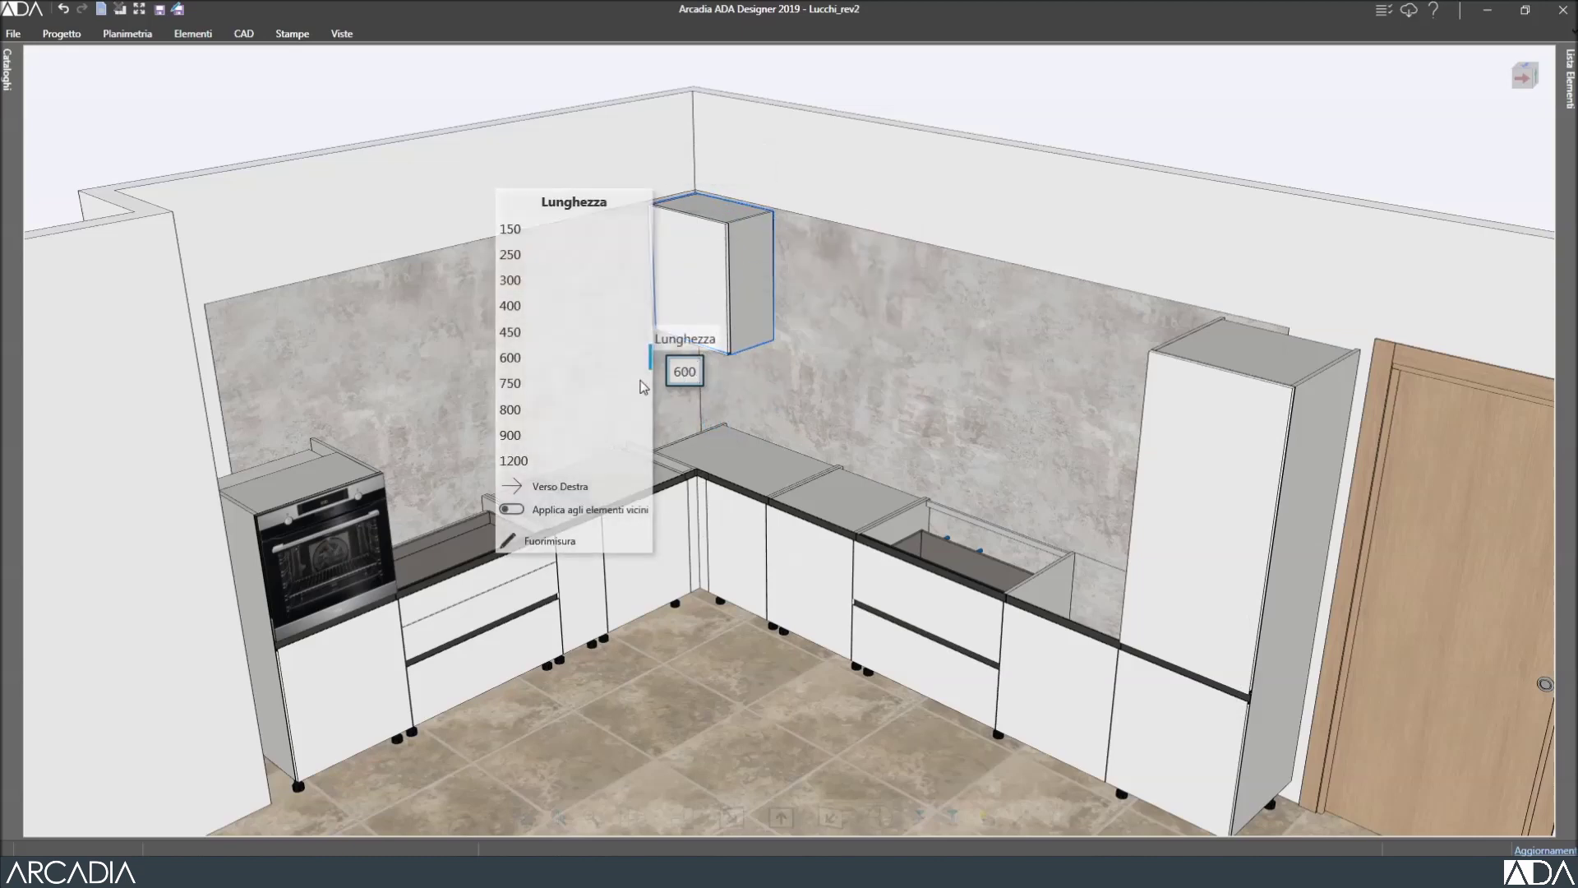
left_click(578, 459)
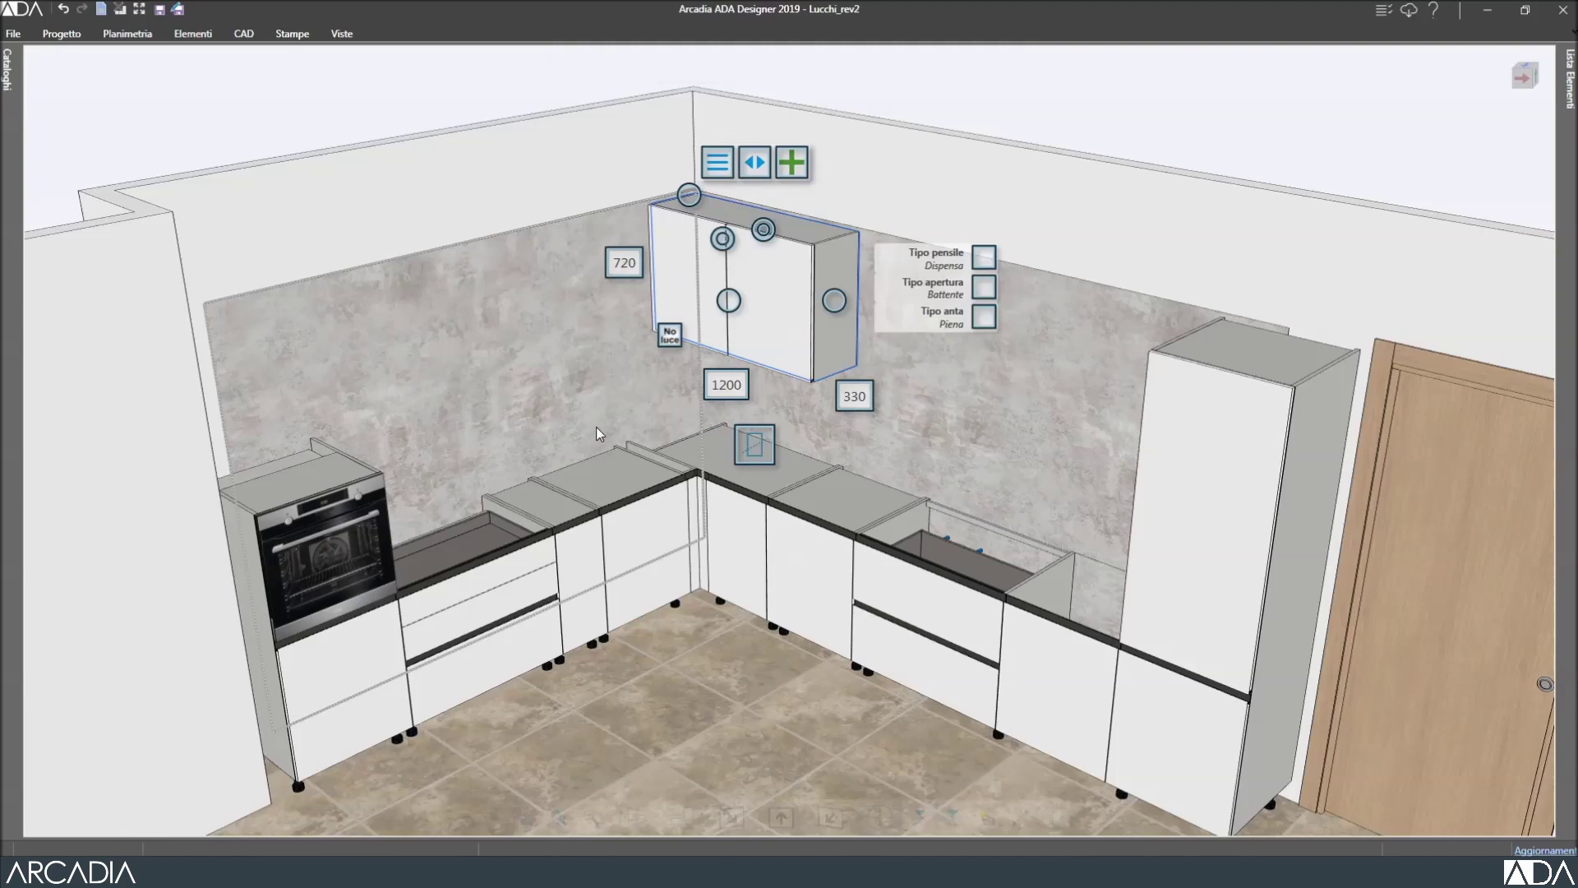
left_click(984, 286)
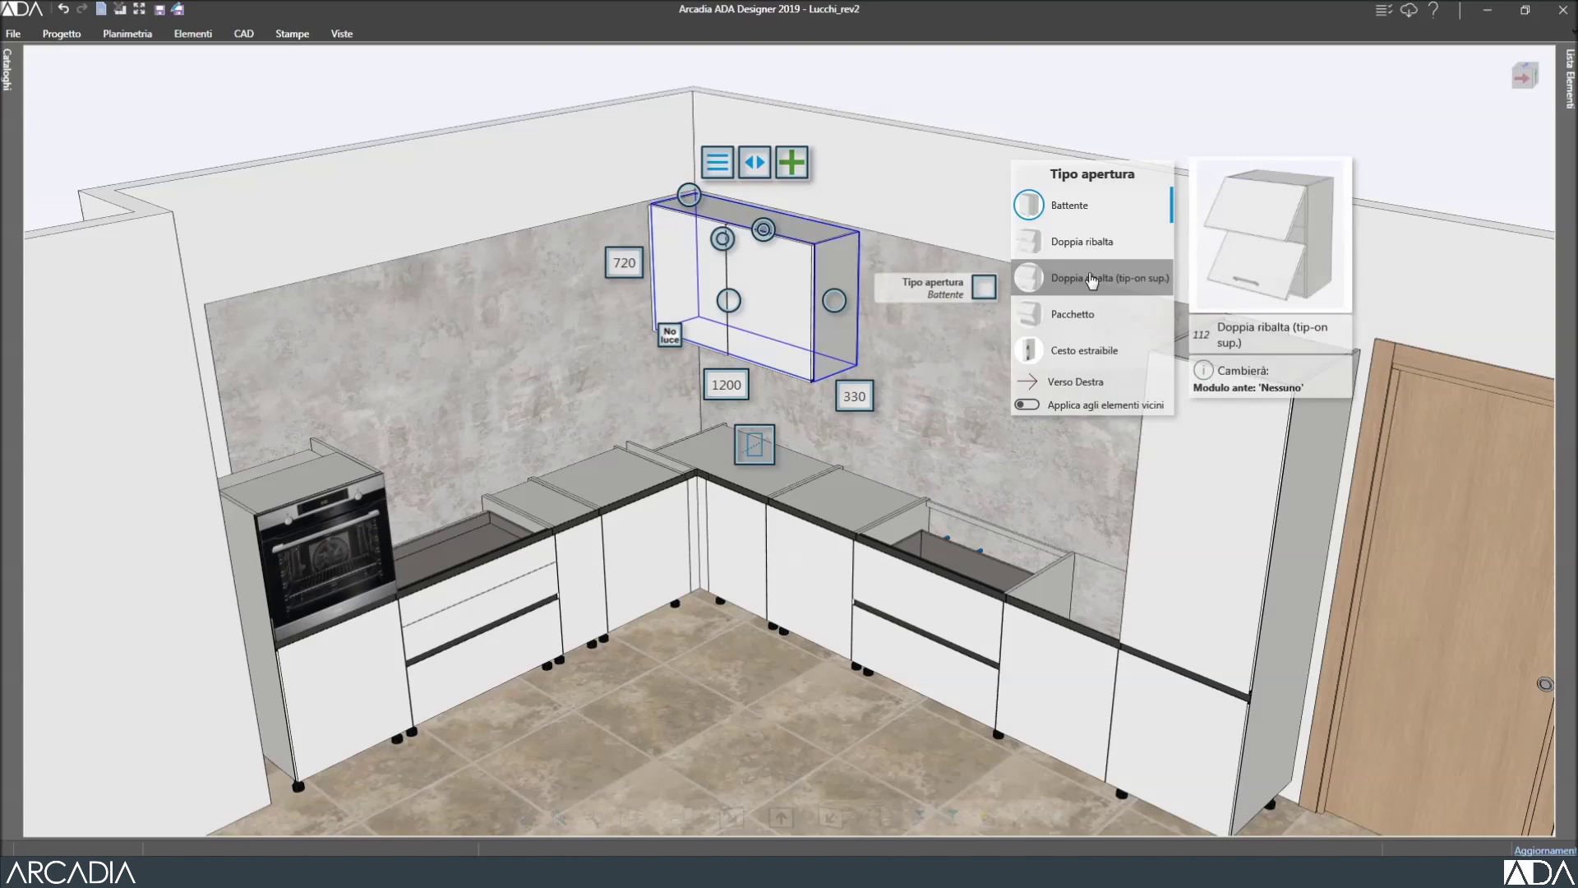
left_click(1082, 314)
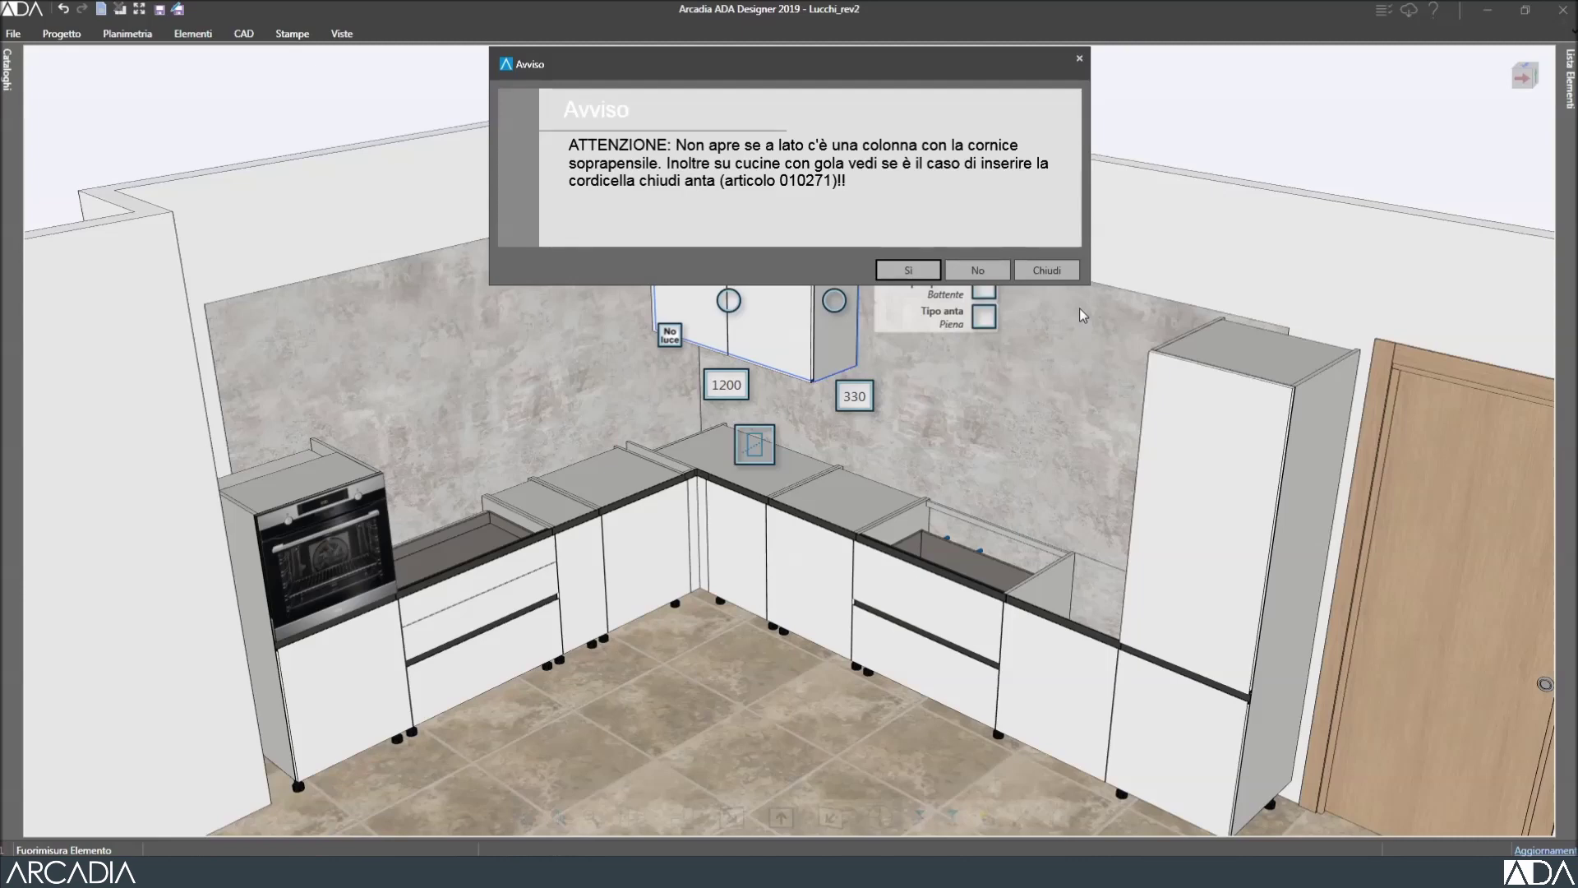
left_click(1053, 270)
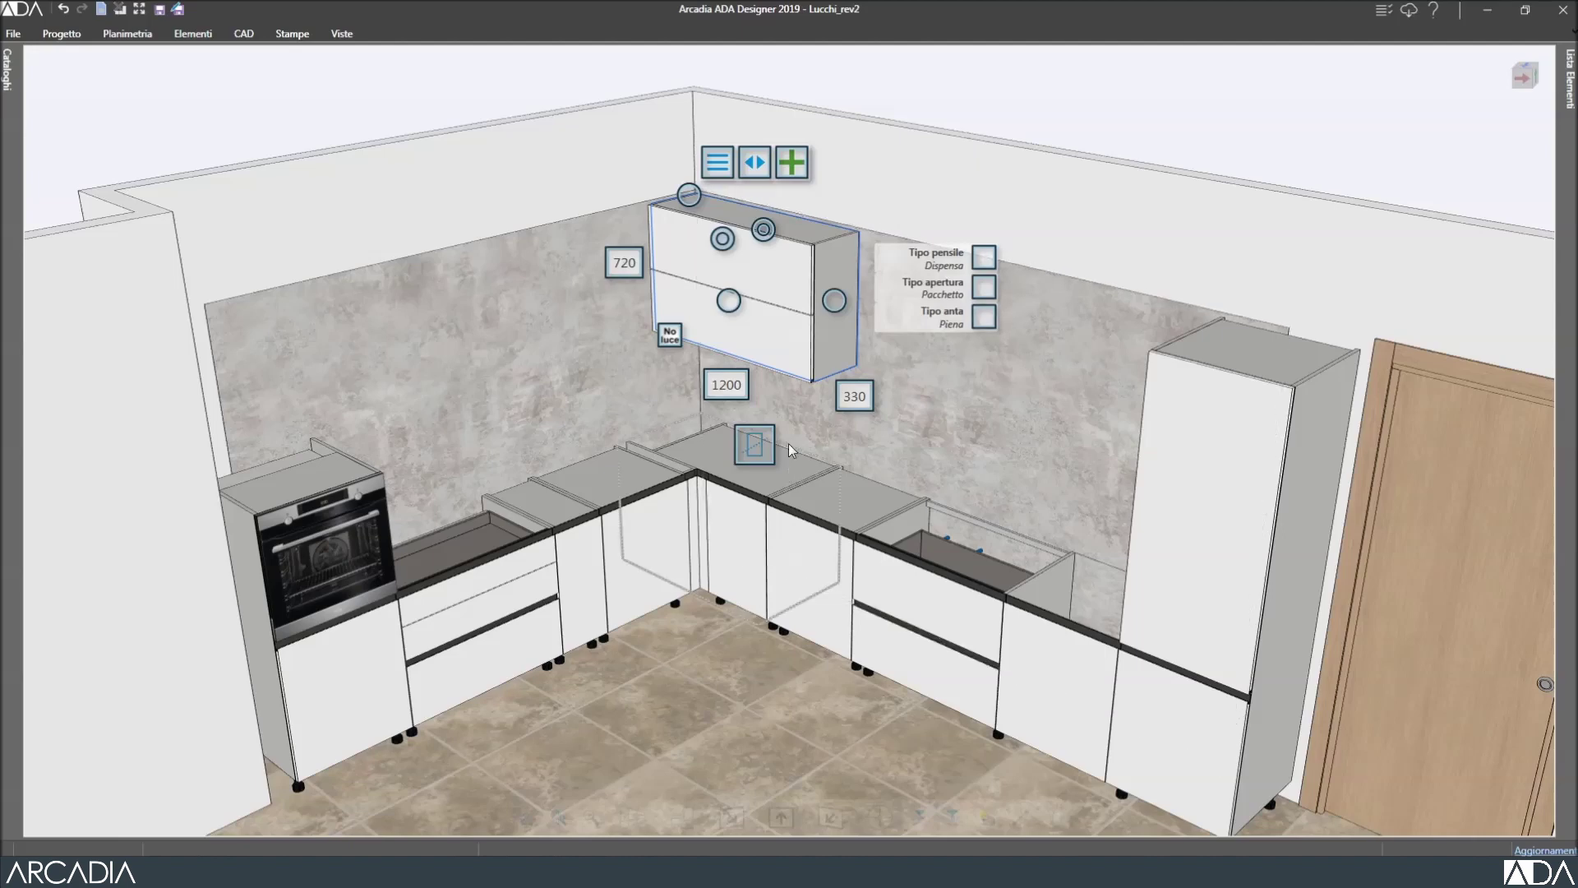
Measure the distance between the corner base's end and the wall unit's end in the front view of wall 3.
left_click(1112, 170)
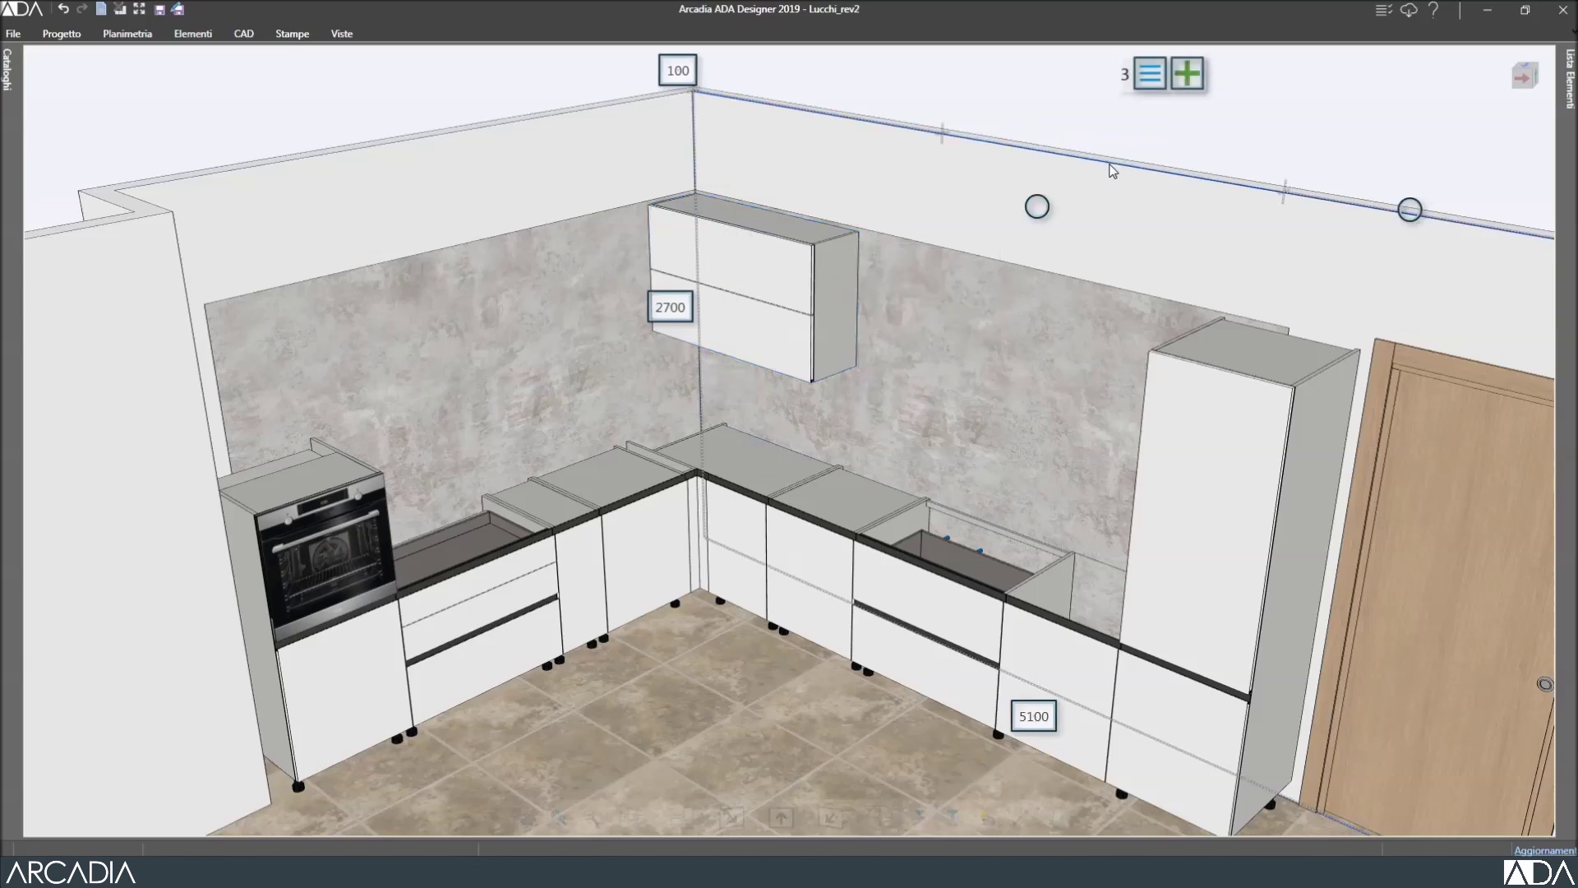
double_click(1118, 170)
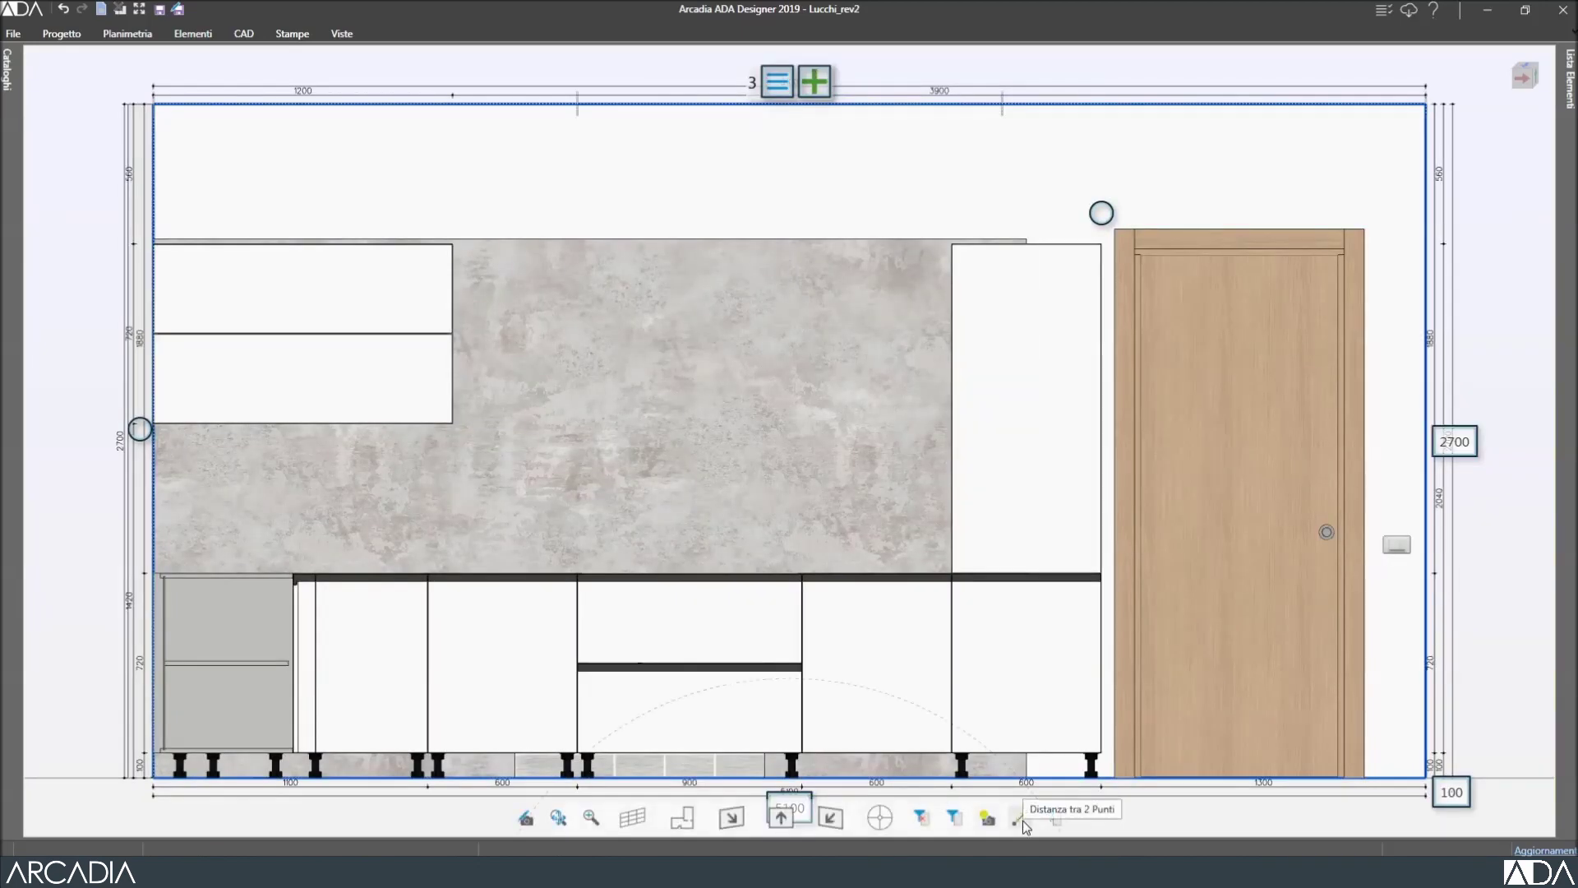
left_click(1022, 823)
scroll(458, 535, "up", 2)
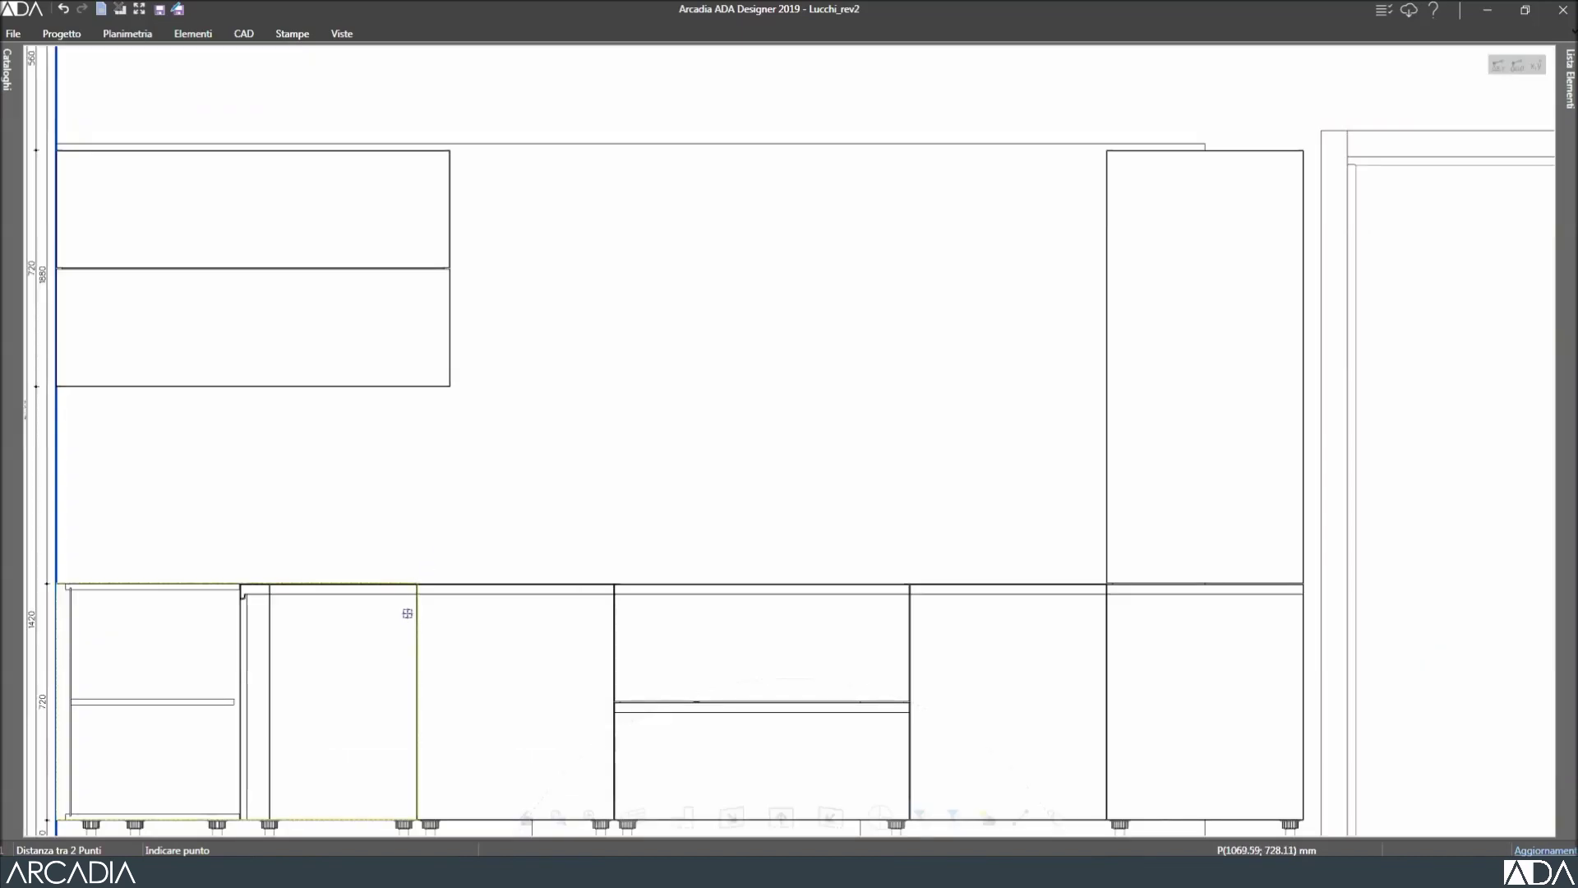
left_click(423, 387)
left_click(448, 386)
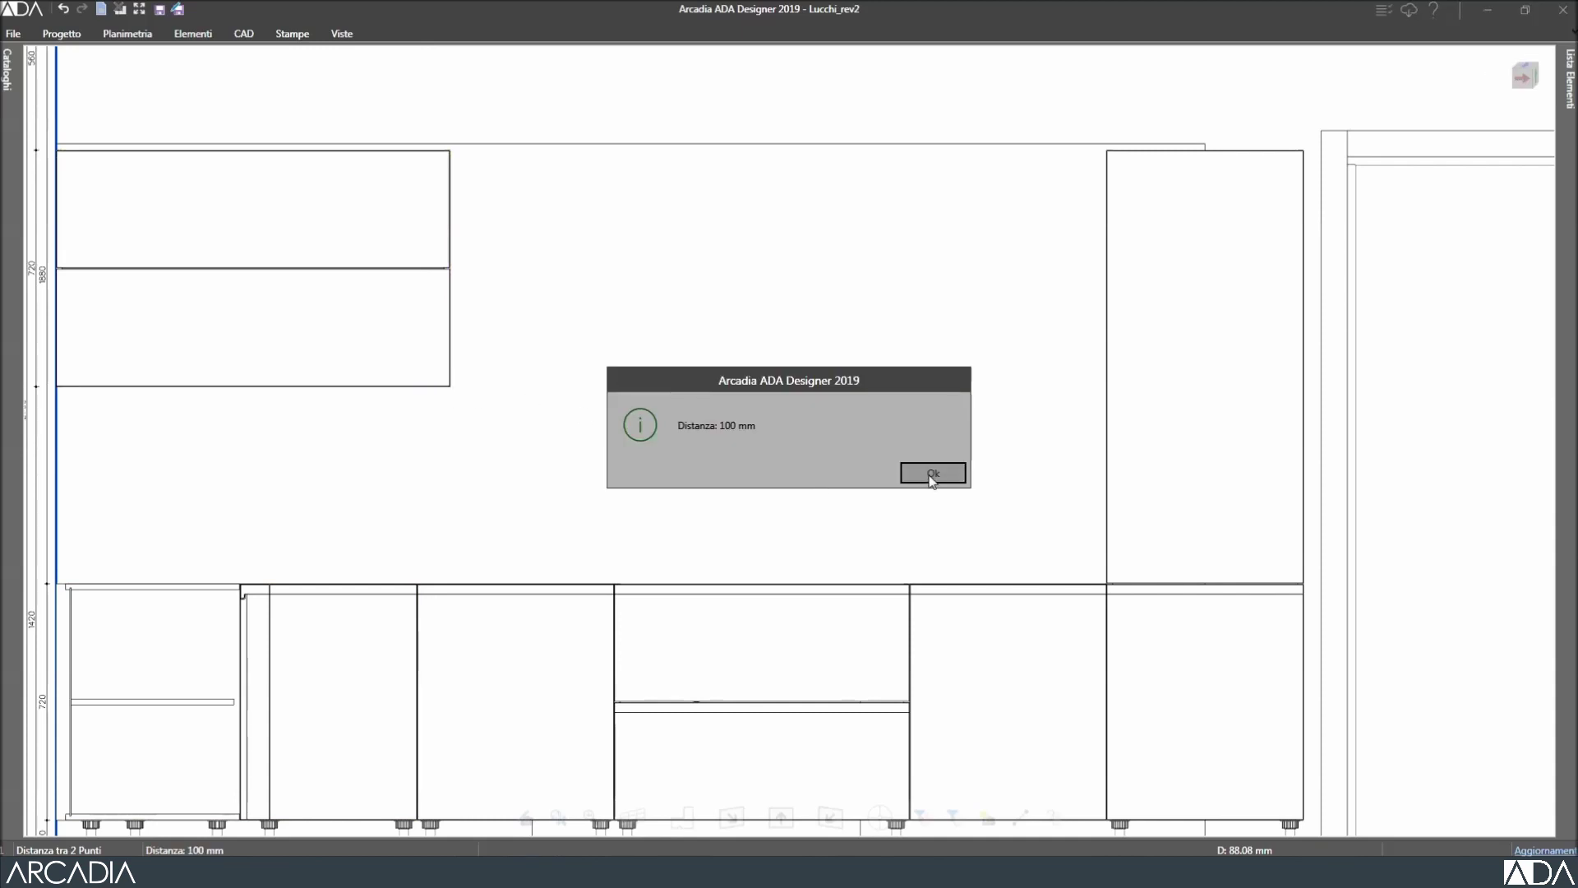
left_click(932, 473)
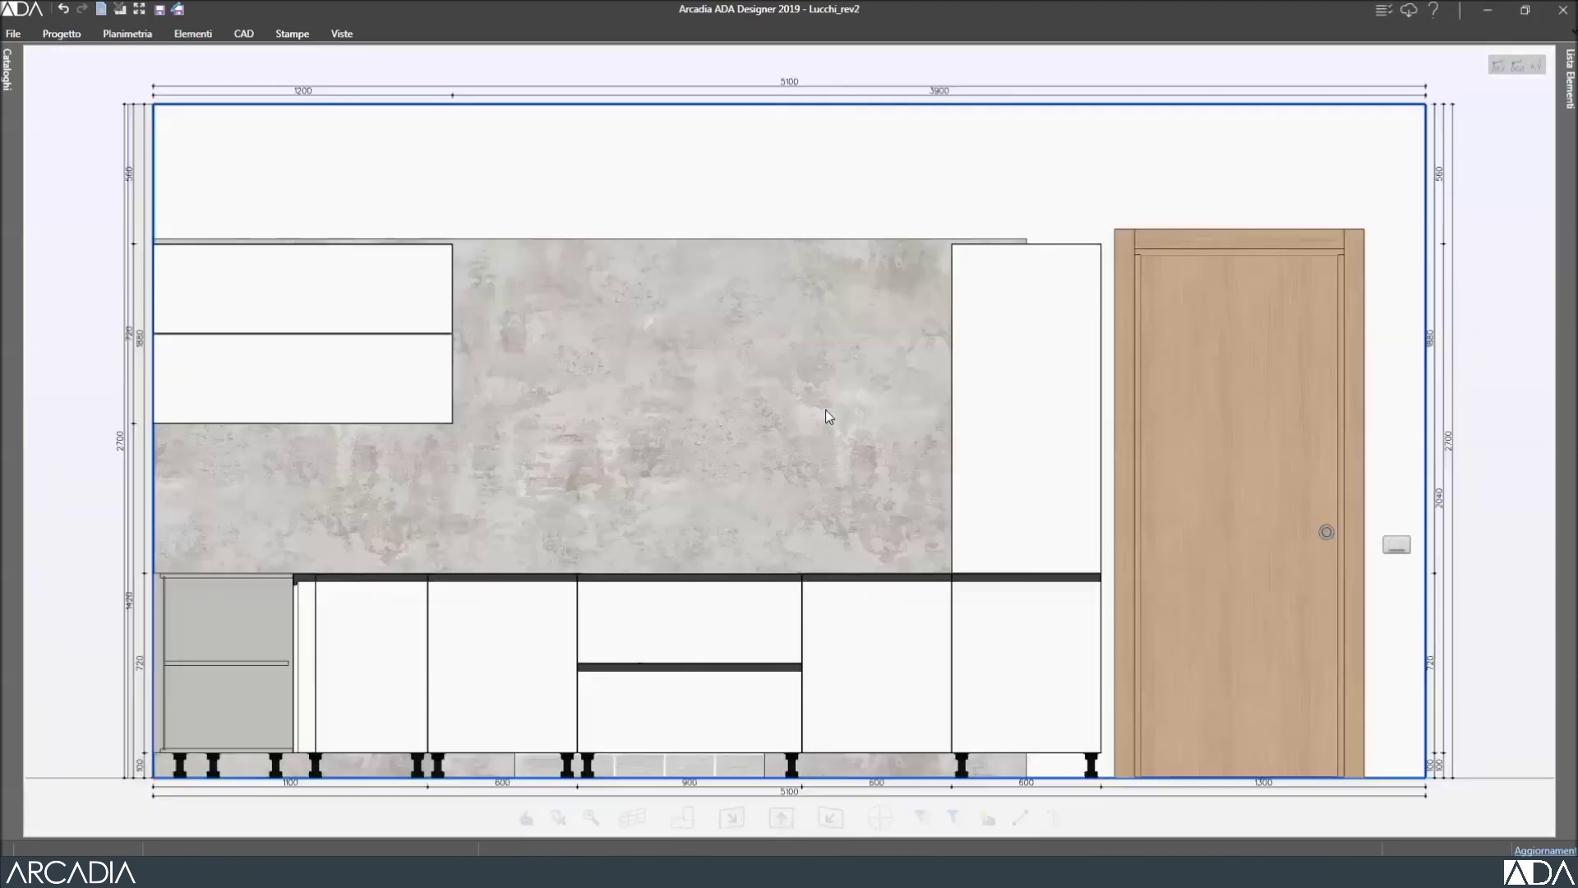
Graphically shorten the wall unit to a length of 1100, aligning its free end with the end of the corner base.
middle_click_drag(839, 765, 693, 419)
left_click(564, 298)
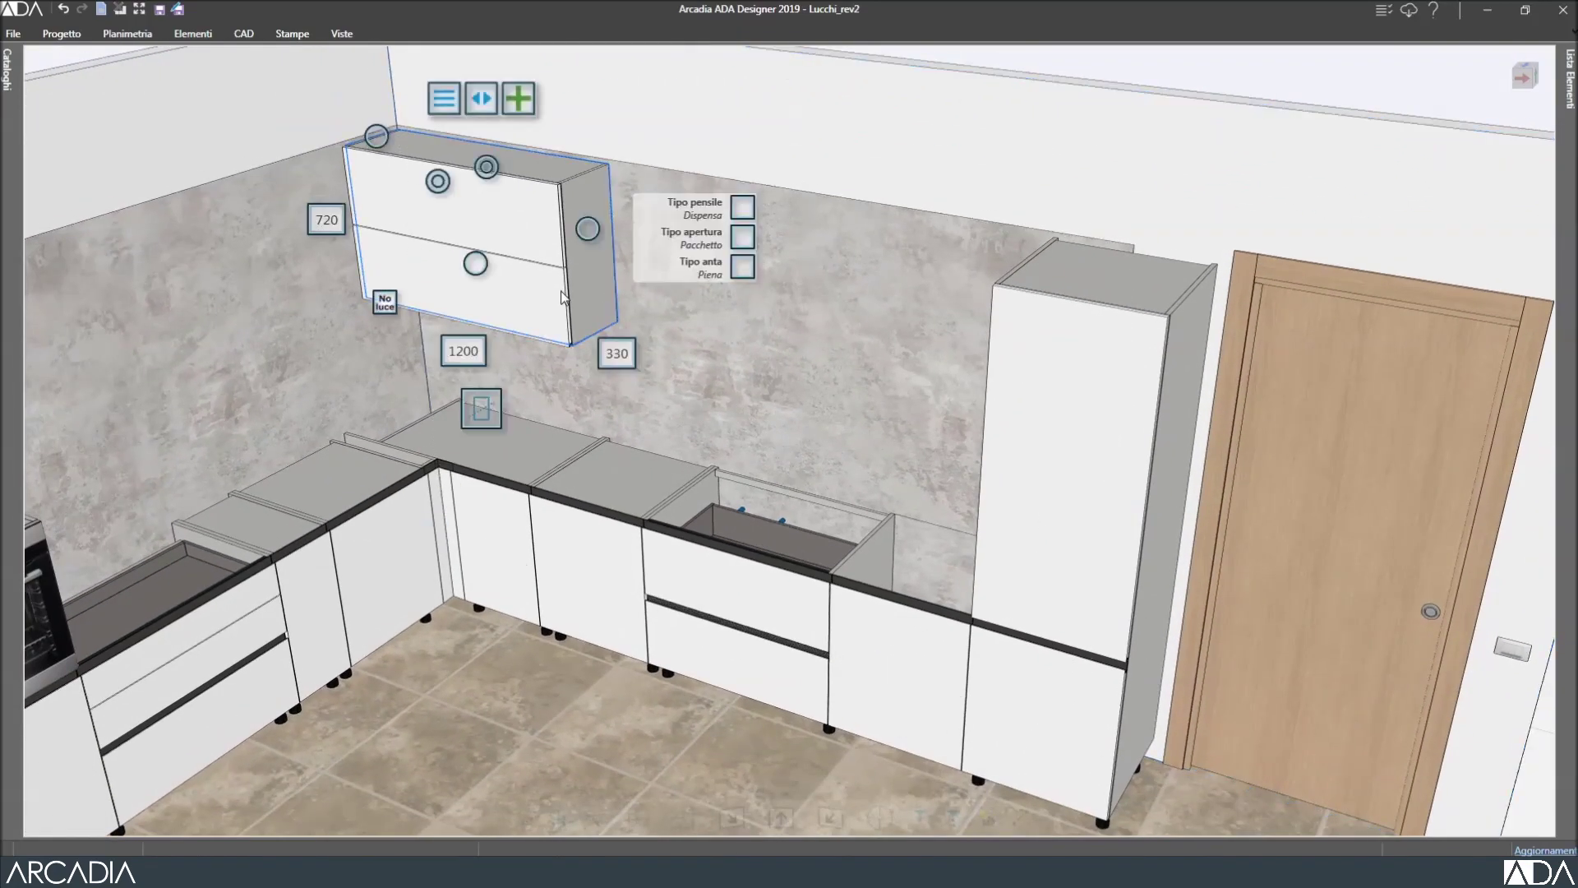
left_click(464, 352)
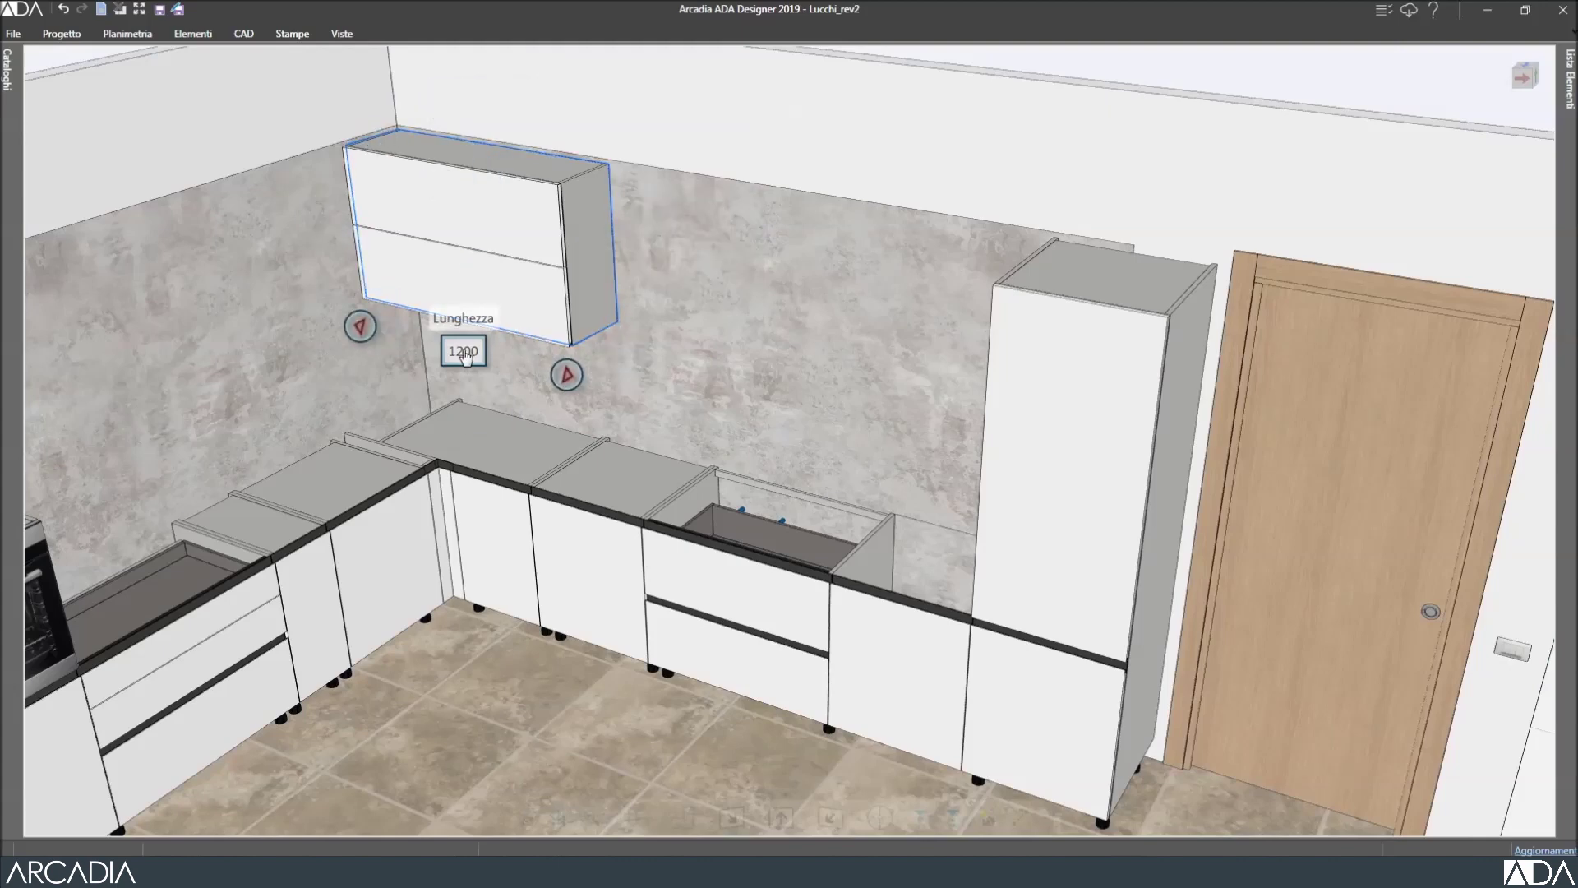
left_click(567, 375)
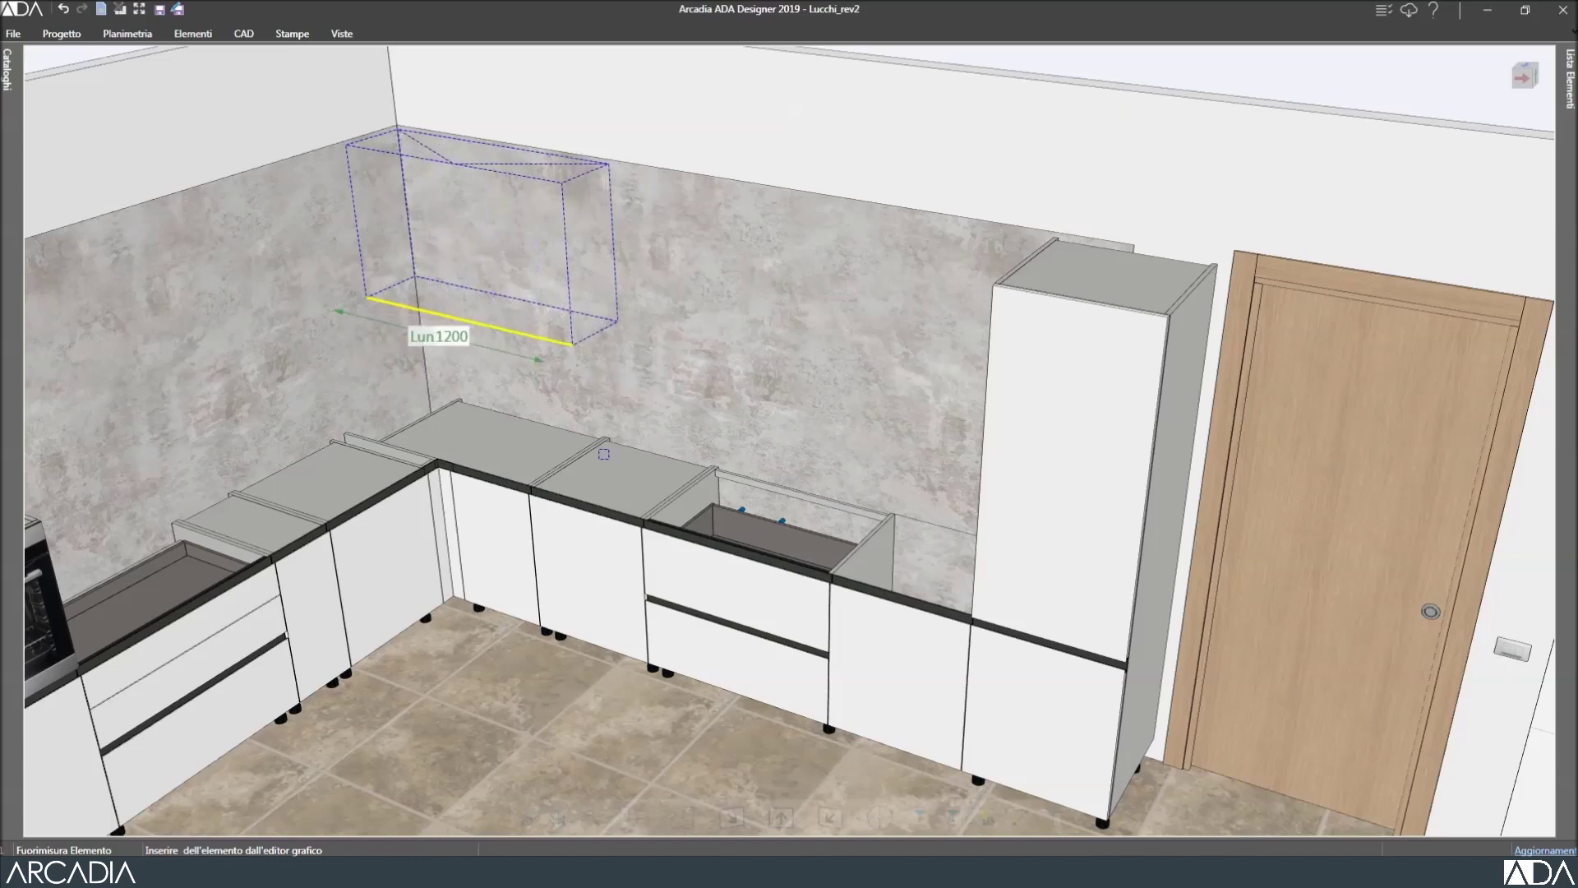
left_click(613, 473)
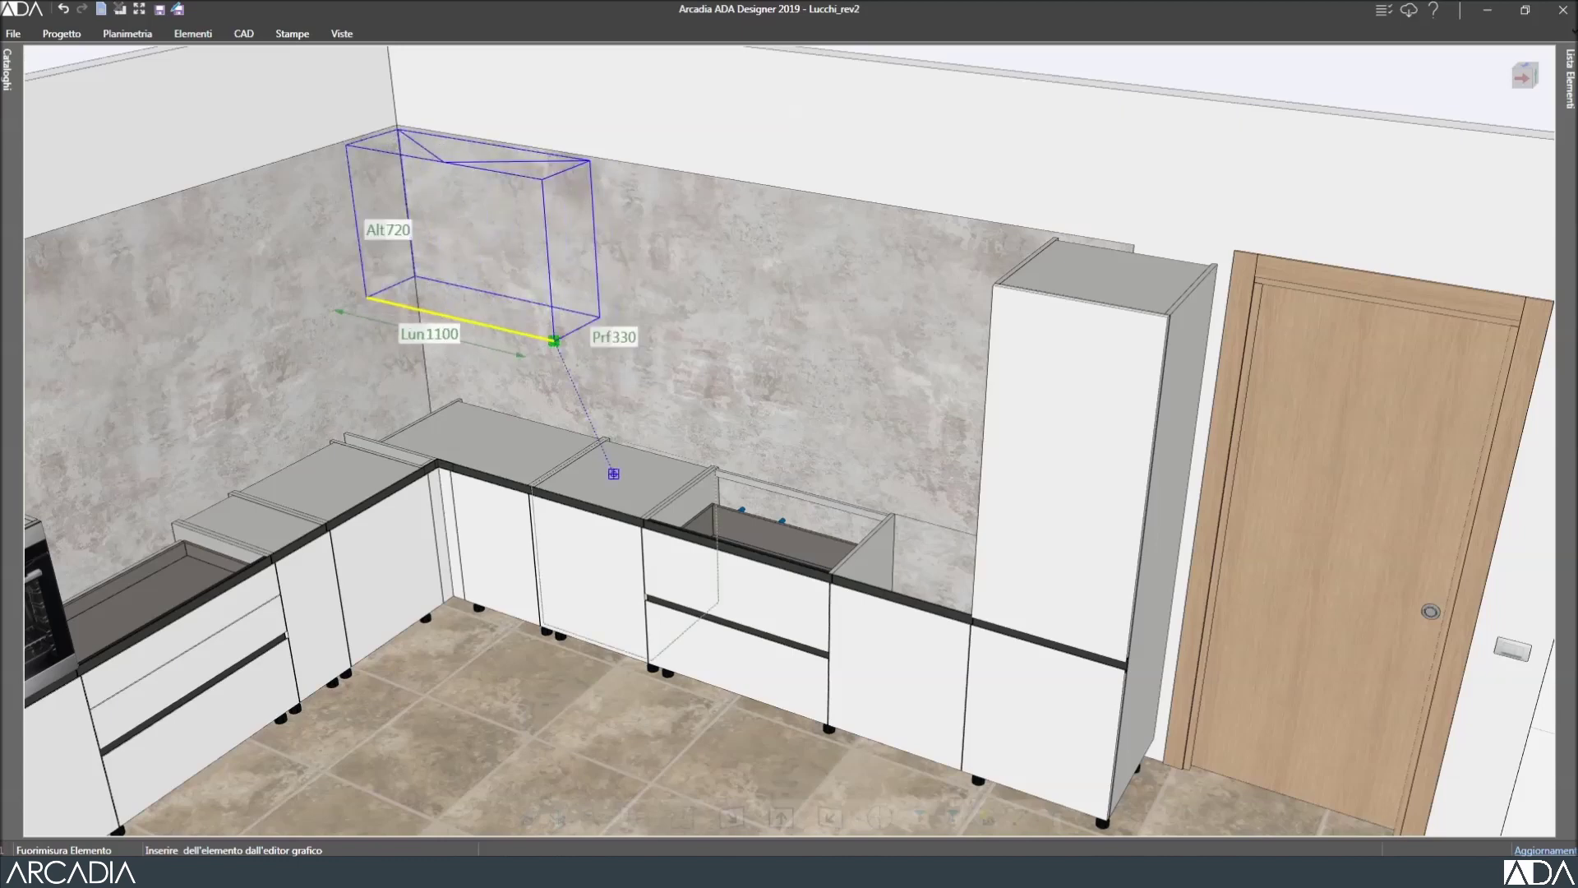
left_click(613, 474)
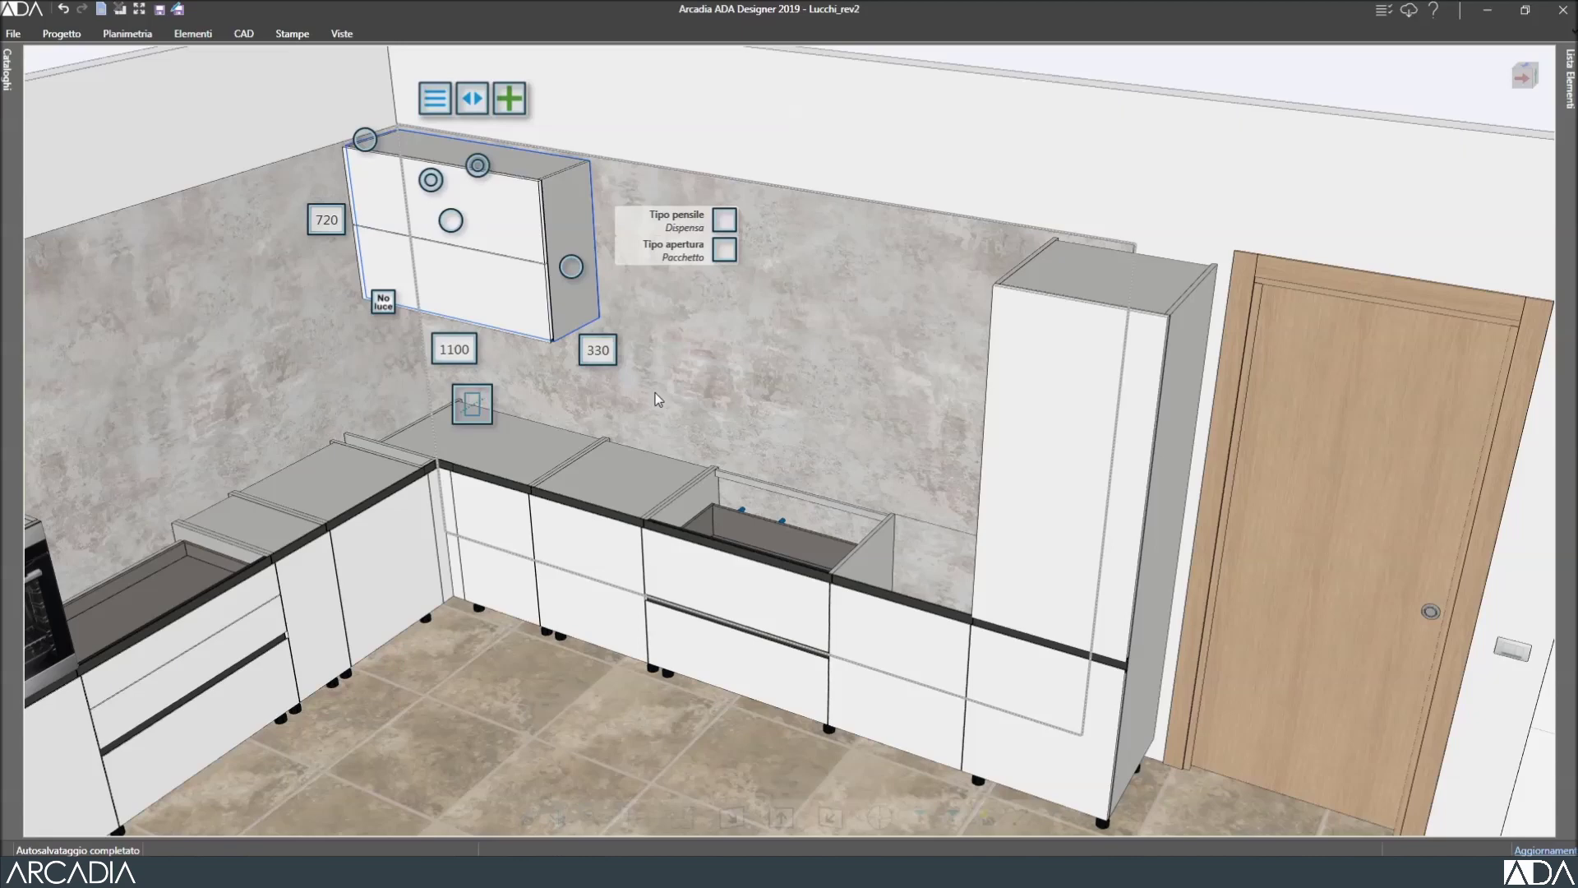
left_click(511, 104)
mouse_move(548, 134)
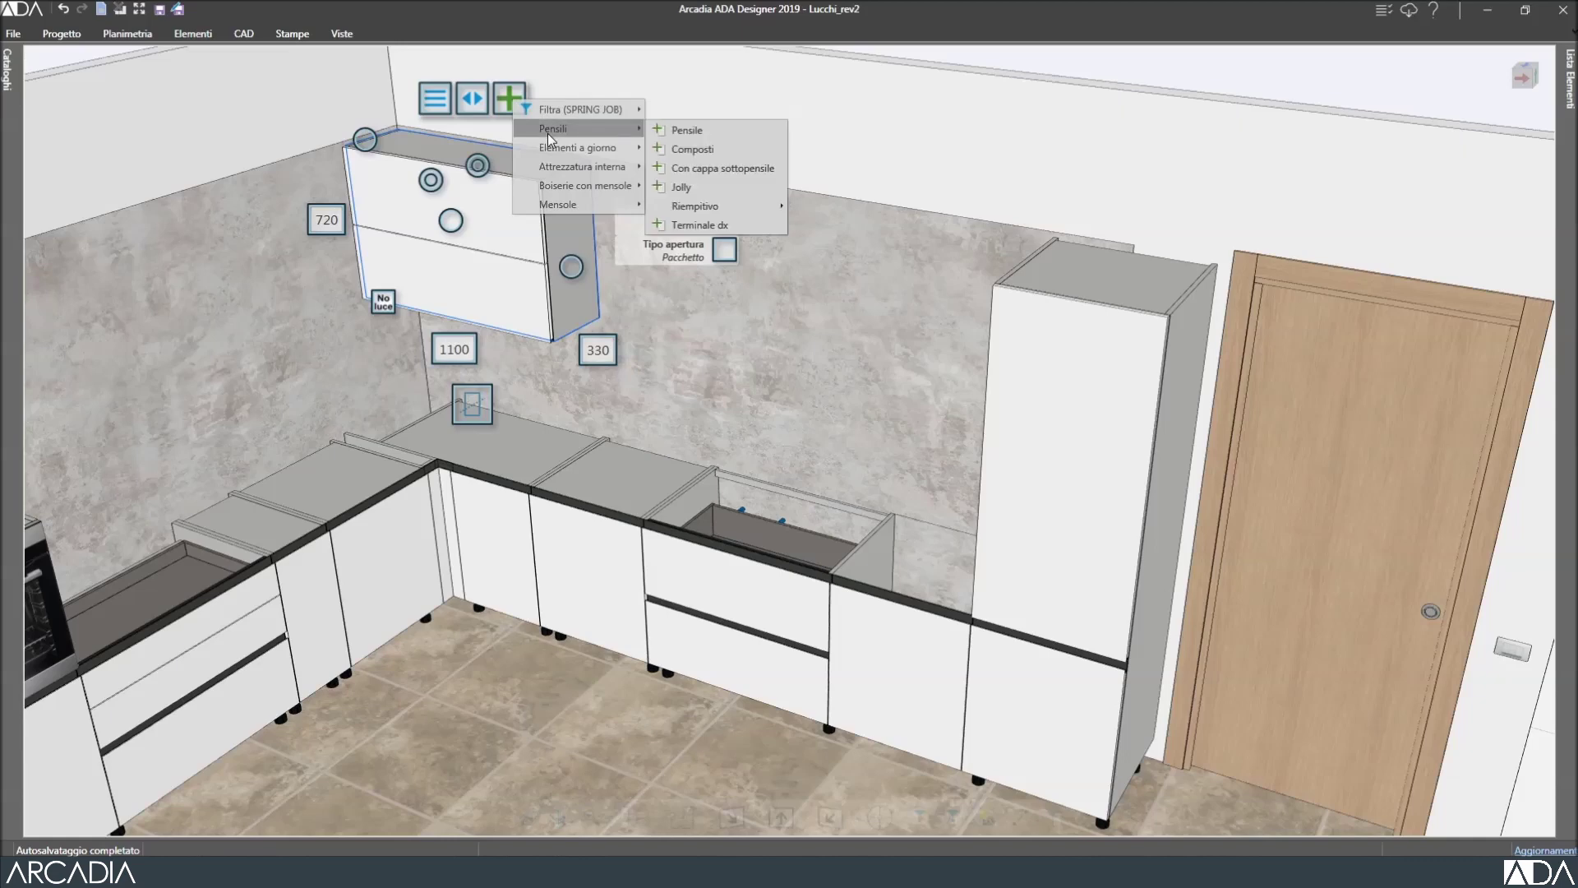
left_click(618, 489)
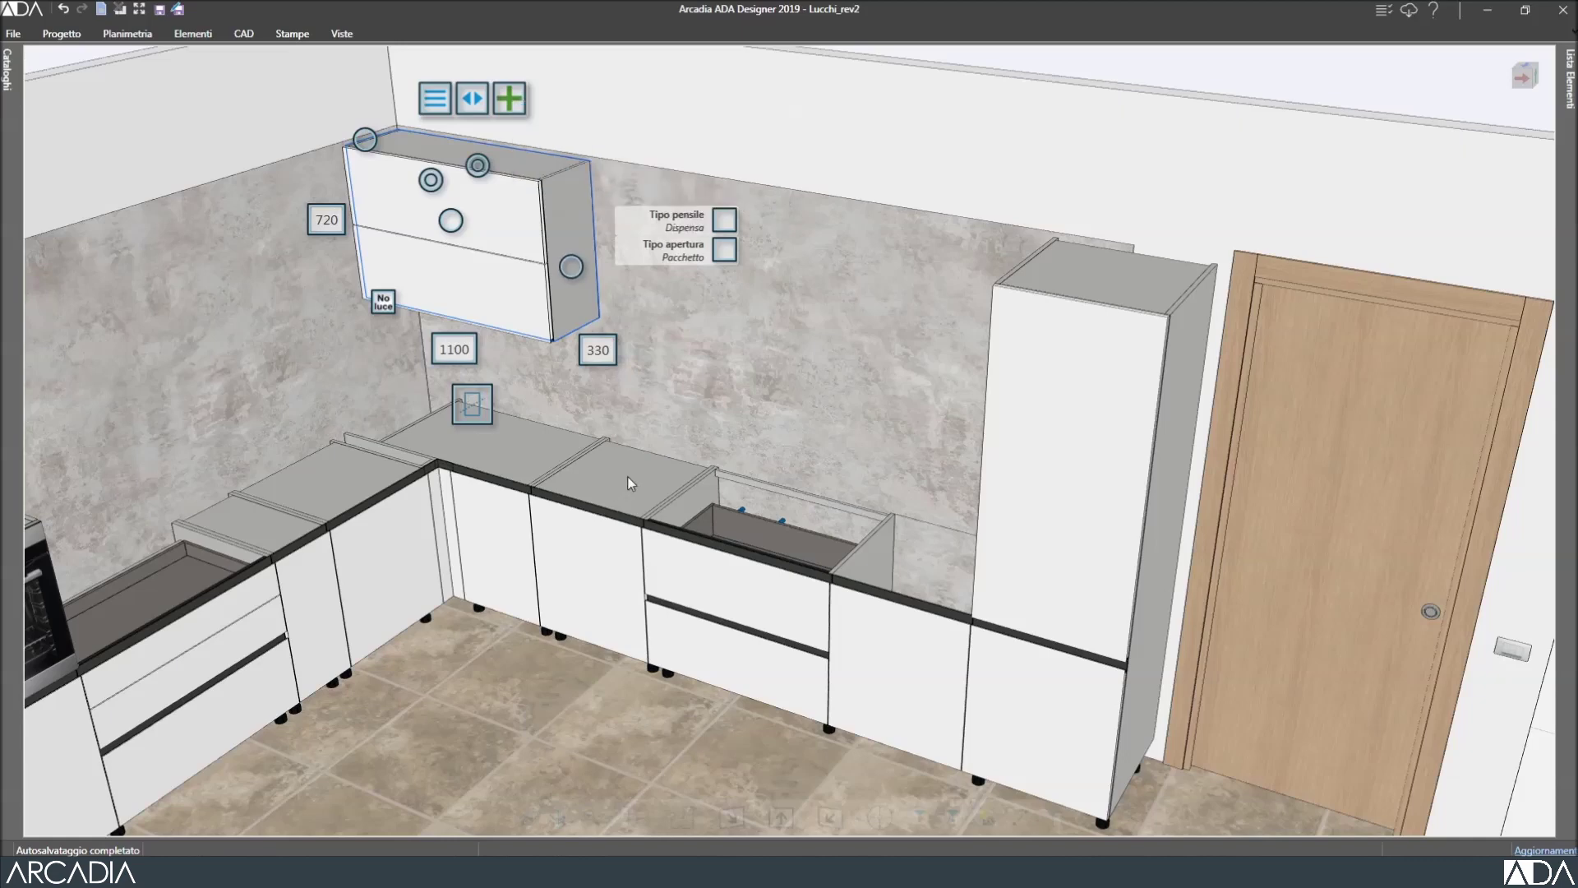
Add a Pensile at Pos. 1 above the 600 base next to the corner base, with hinge direction DESTRA.
left_click(628, 476)
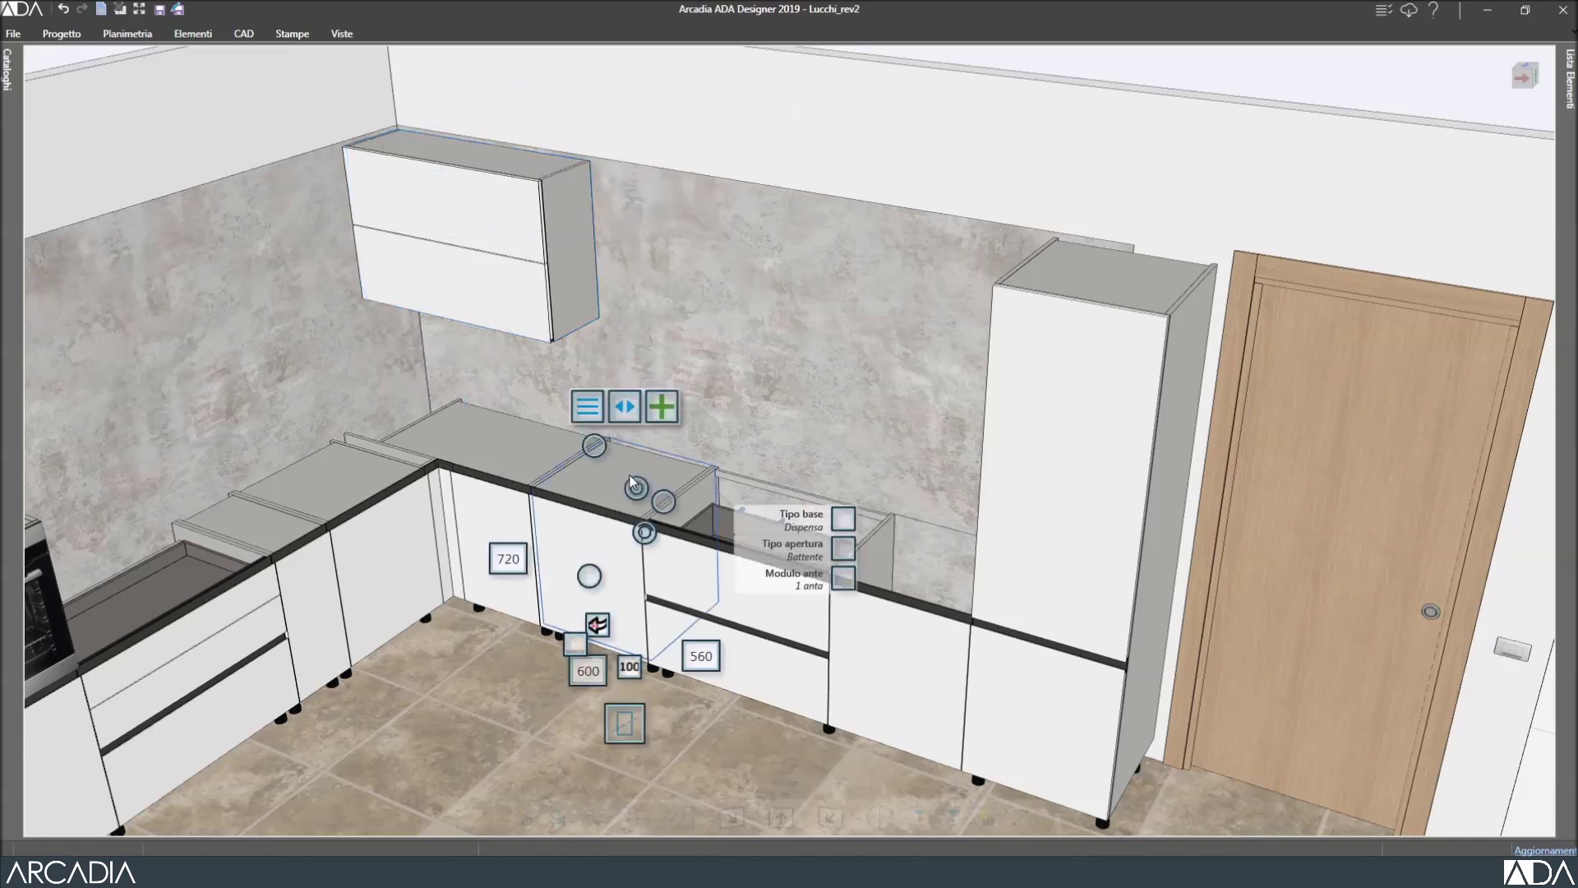
left_click(660, 408)
mouse_move(704, 455)
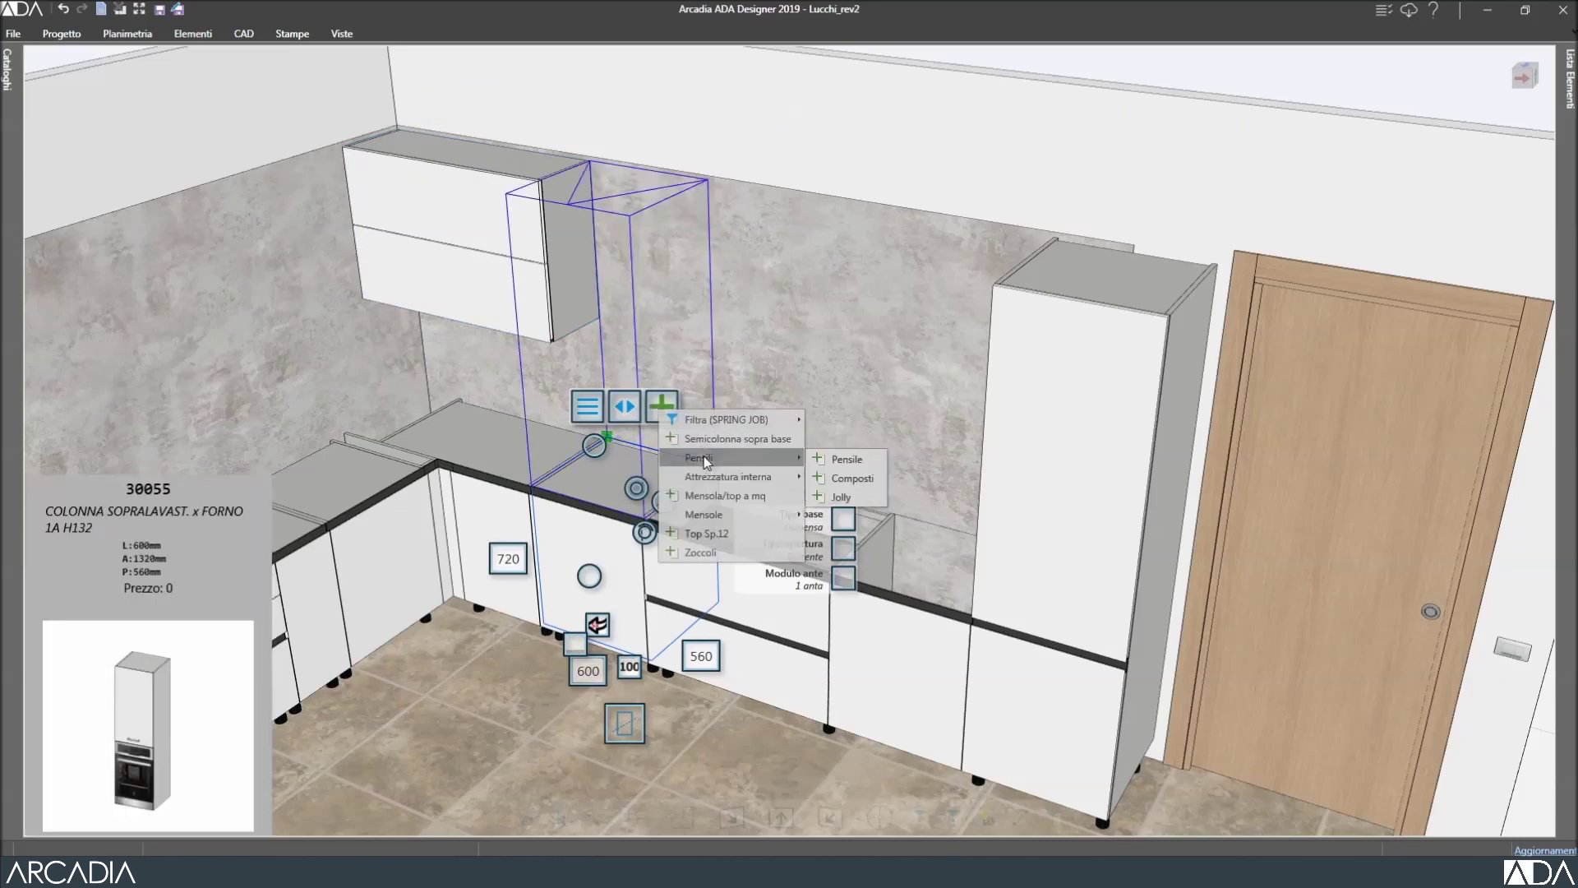
mouse_move(825, 453)
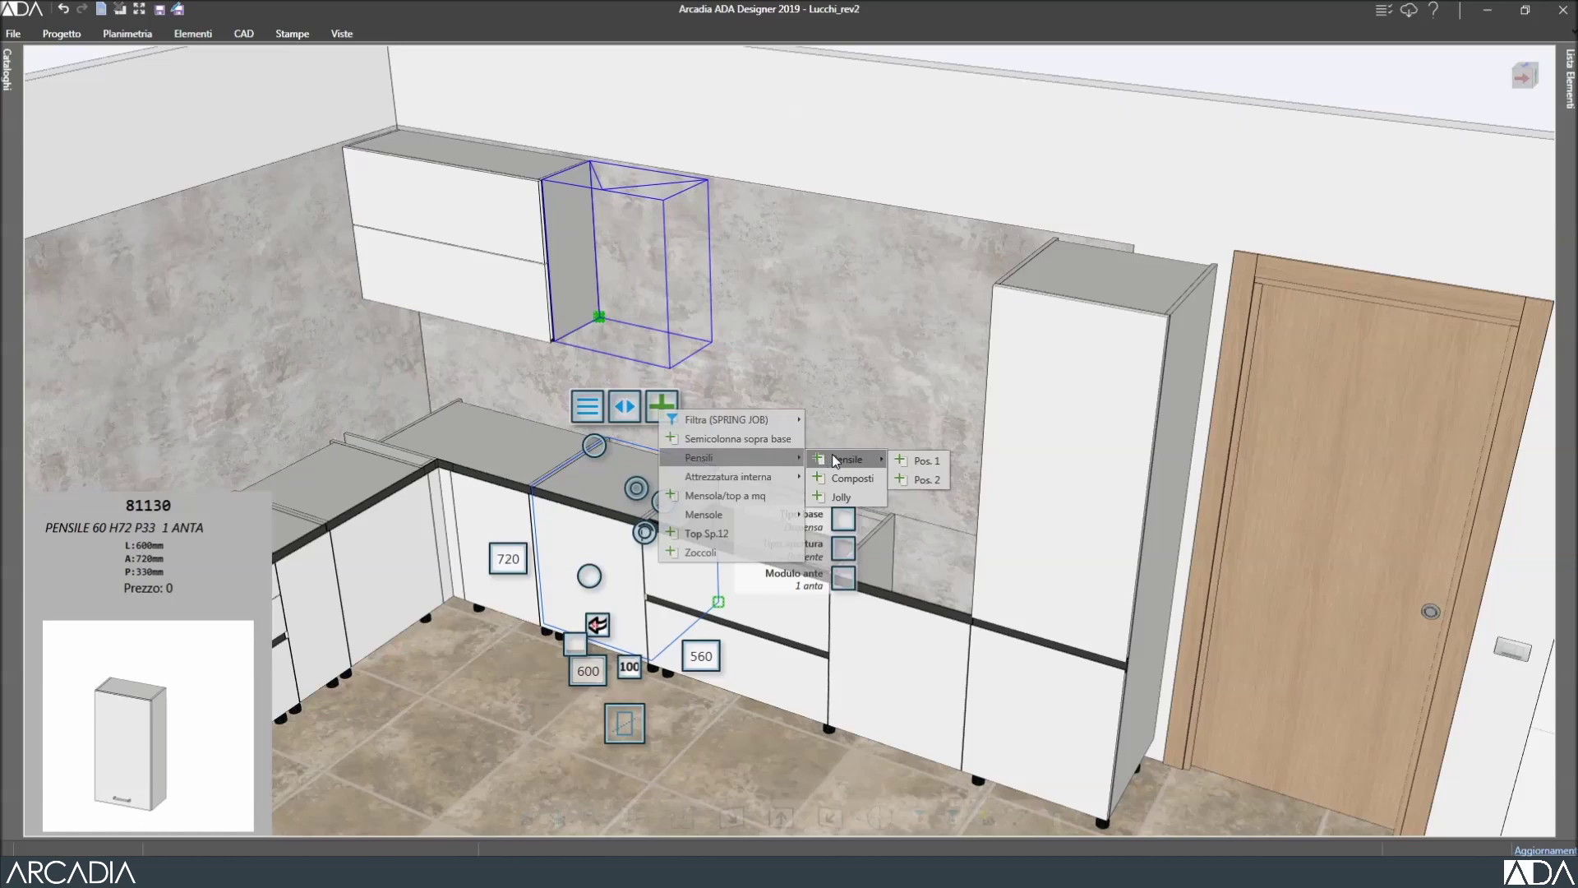
left_click(910, 462)
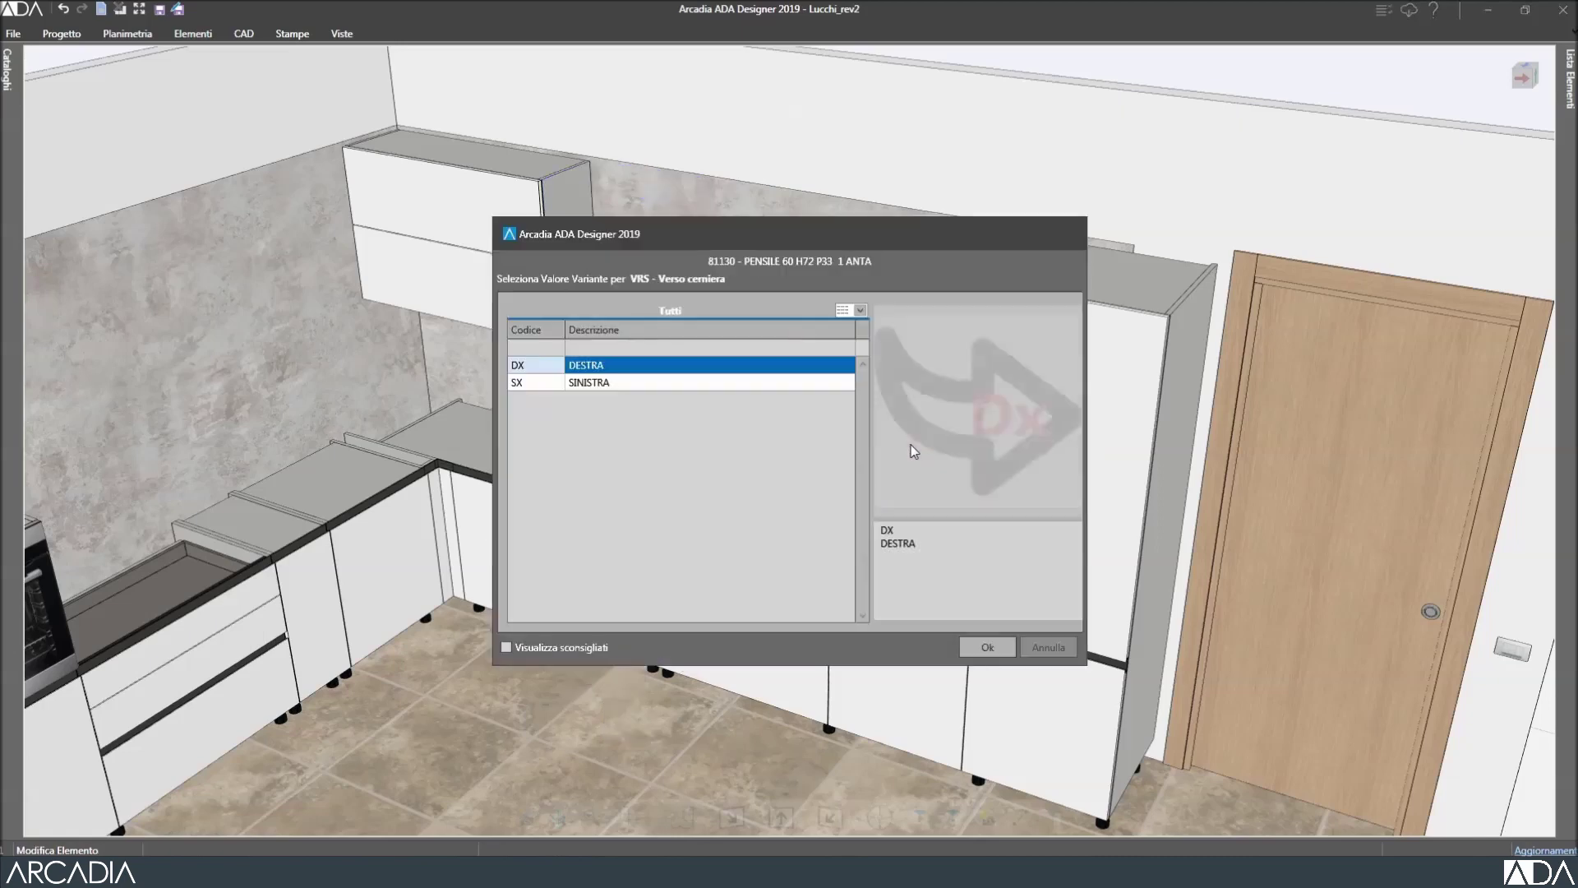
left_click(987, 646)
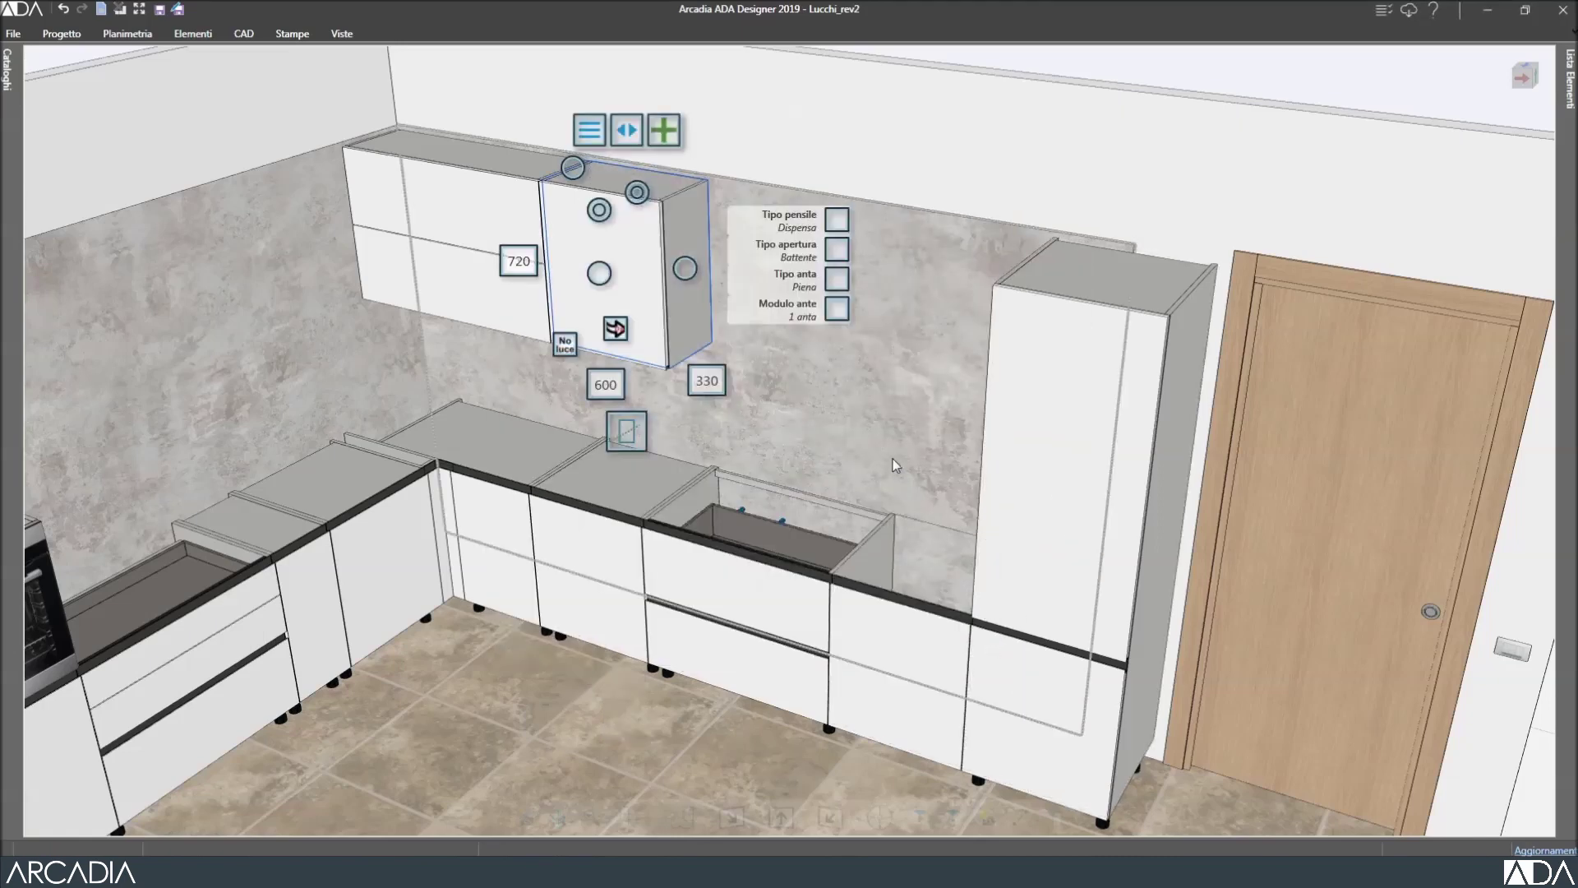